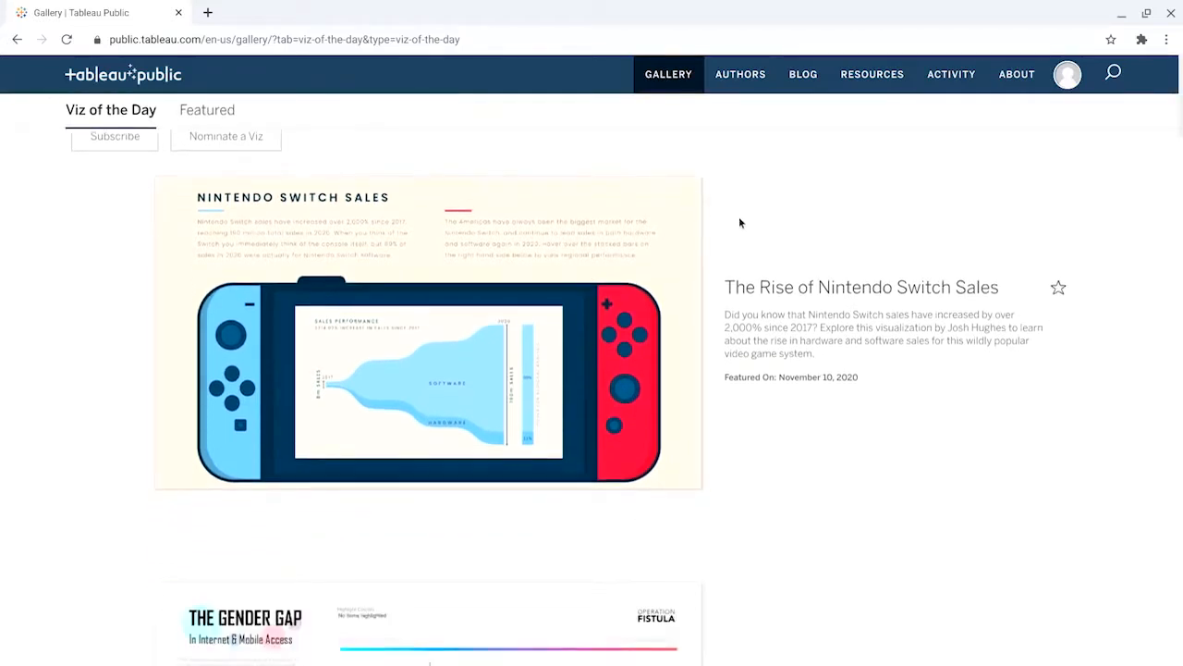
Step: Look through the visualizations featured in the Viz of the Day gallery and open the account menu
{"action": "scroll", "coordinate": [740, 222], "scroll_direction": "down", "scroll_amount": 3}
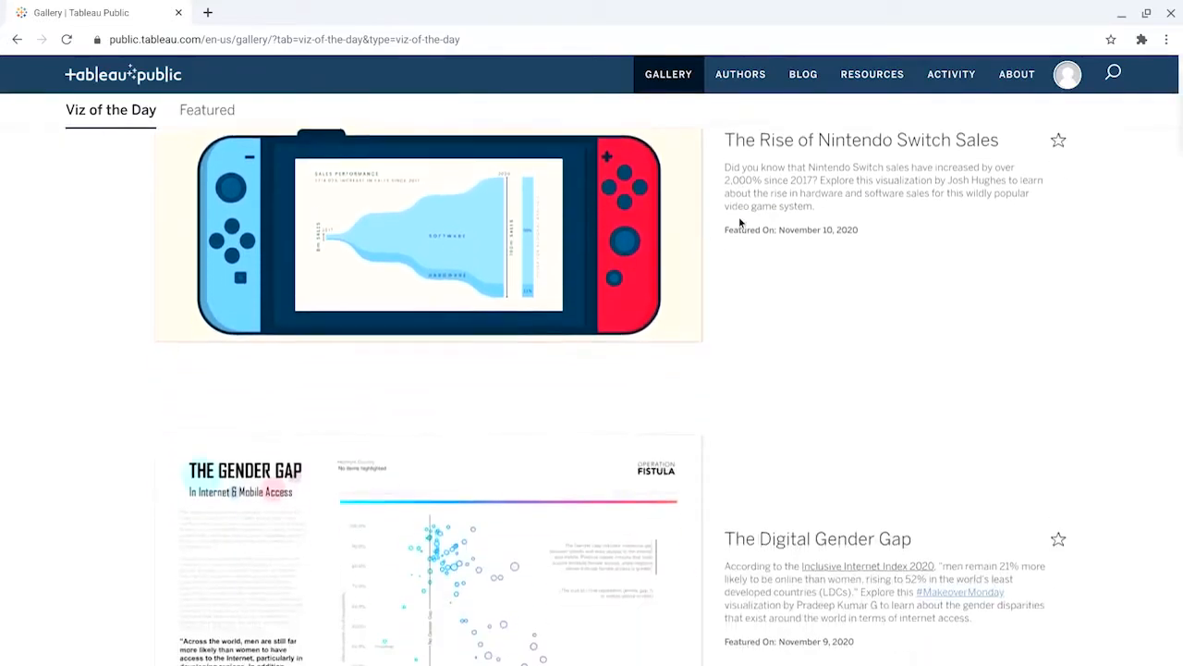
{"action": "scroll", "coordinate": [739, 222], "scroll_direction": "down", "scroll_amount": 2}
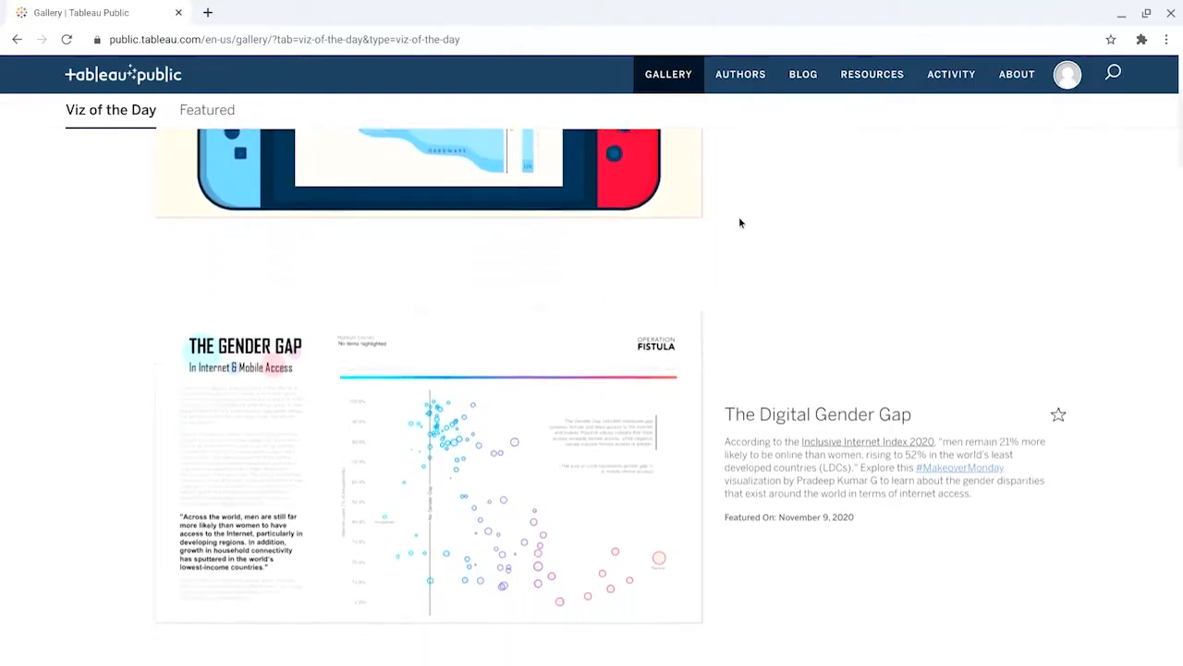
{"action": "scroll", "coordinate": [740, 221], "scroll_direction": "down", "scroll_amount": 3}
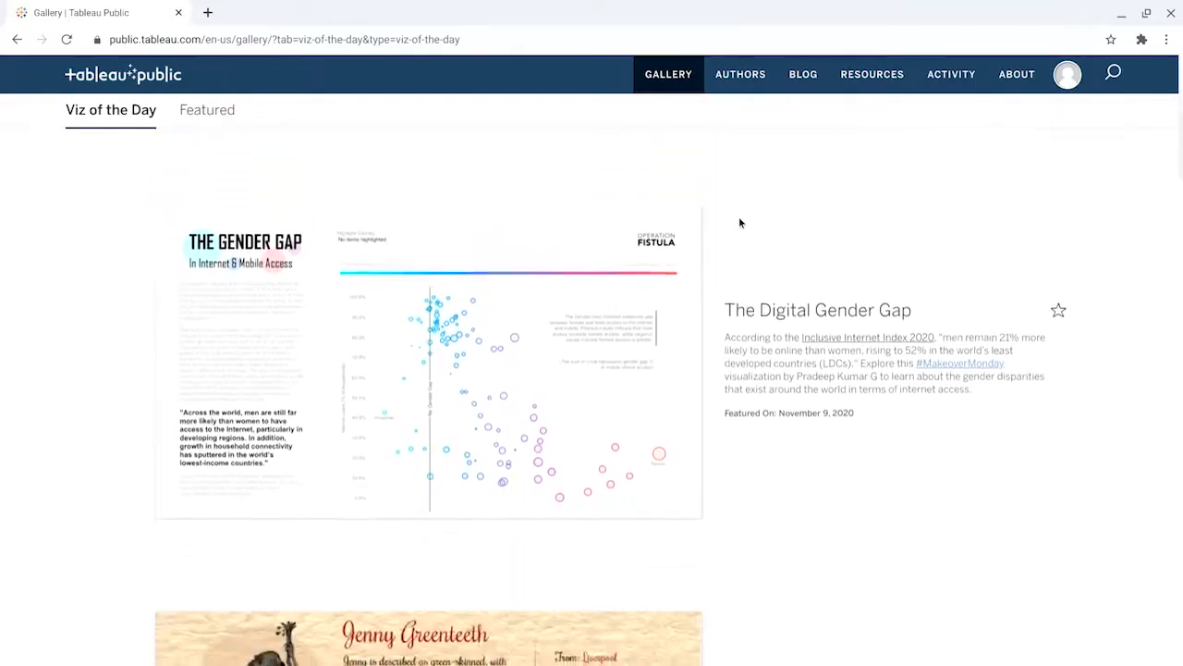
{"action": "scroll", "coordinate": [738, 222], "scroll_direction": "down", "scroll_amount": 15}
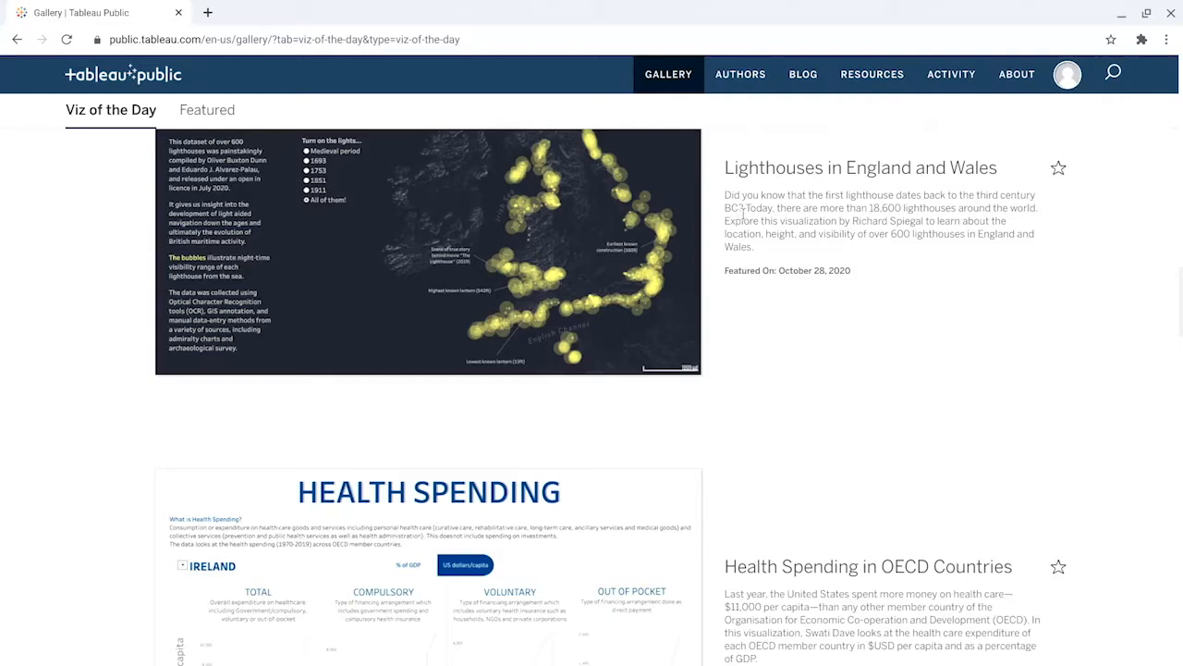
{"action": "left_click", "coordinate": [1069, 79]}
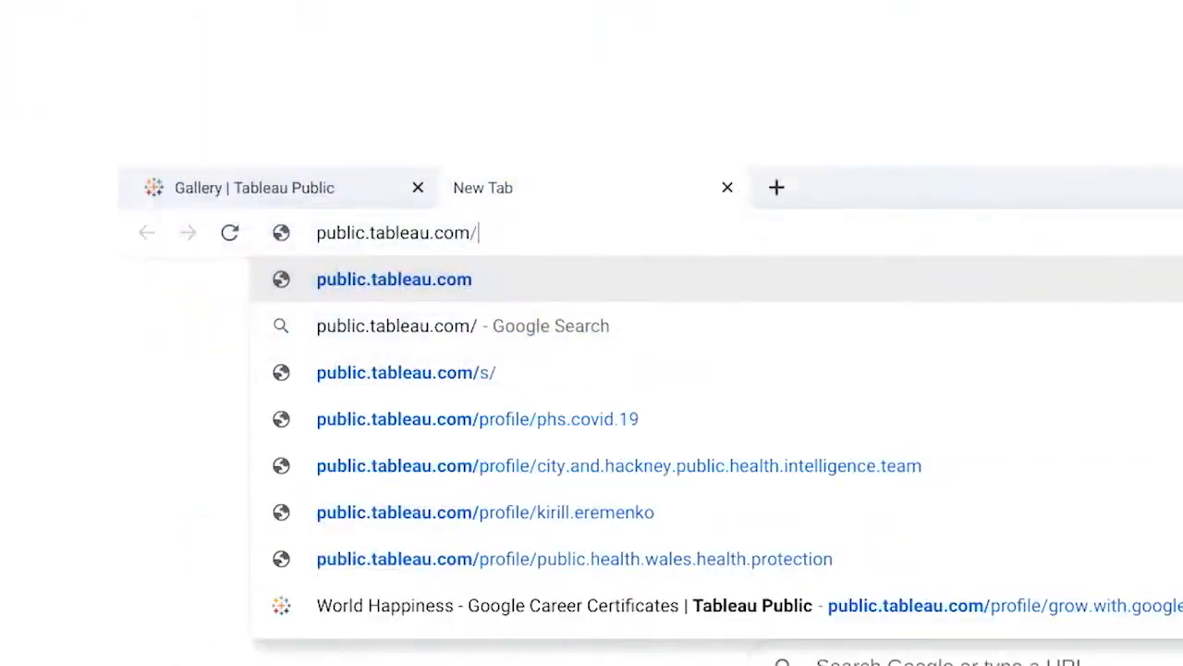
Step: Open the Google Career Certificates profile at public.tableau.com/profile/grow.with.google#!/ in a new browser tab
{"action": "type", "text": "profile/grow.with.google."}
{"action": "key", "text": "BackSpace"}
{"action": "type", "text": "#!/"}
{"action": "key", "text": "Return"}
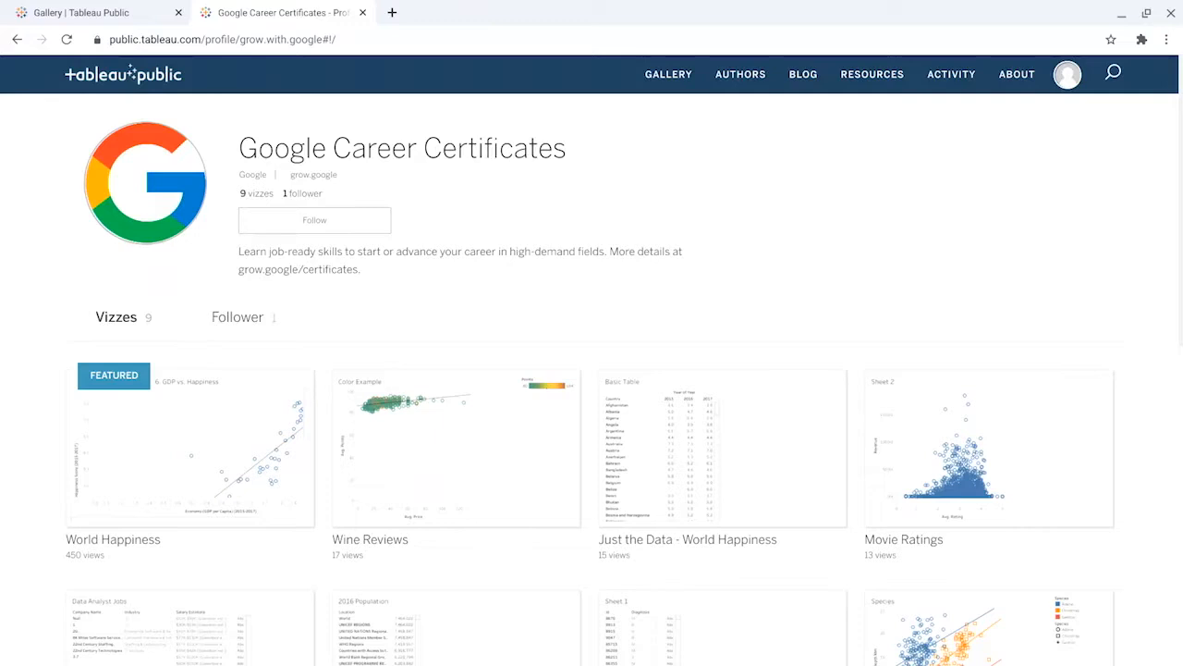
Step: Look through all the vizzes published on the Google Career Certificates profile
{"action": "scroll", "coordinate": [1075, 312], "scroll_direction": "down", "scroll_amount": 2}
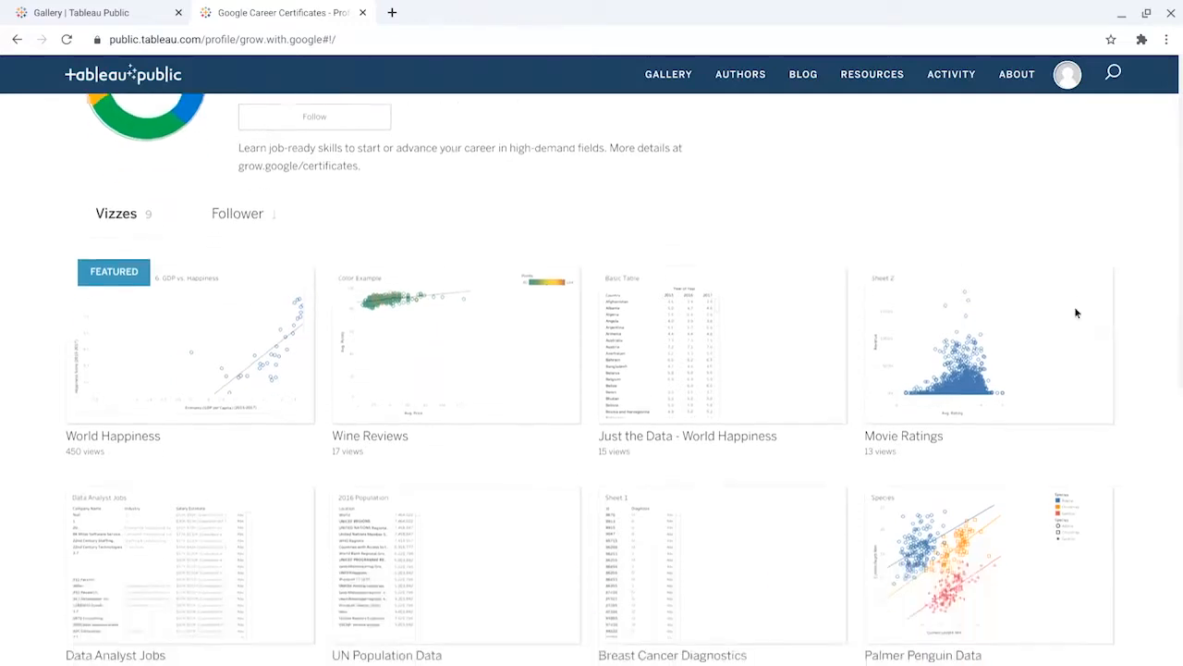
{"action": "scroll", "coordinate": [1075, 313], "scroll_direction": "down", "scroll_amount": 2}
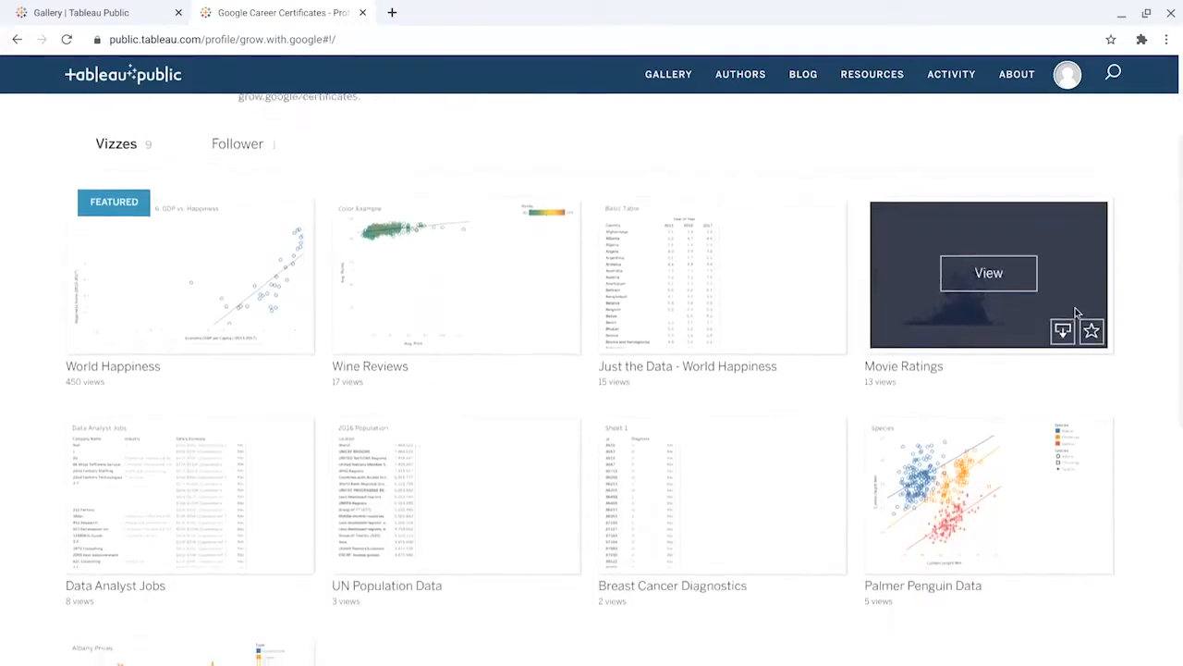
{"action": "scroll", "coordinate": [1164, 320], "scroll_direction": "down", "scroll_amount": 2}
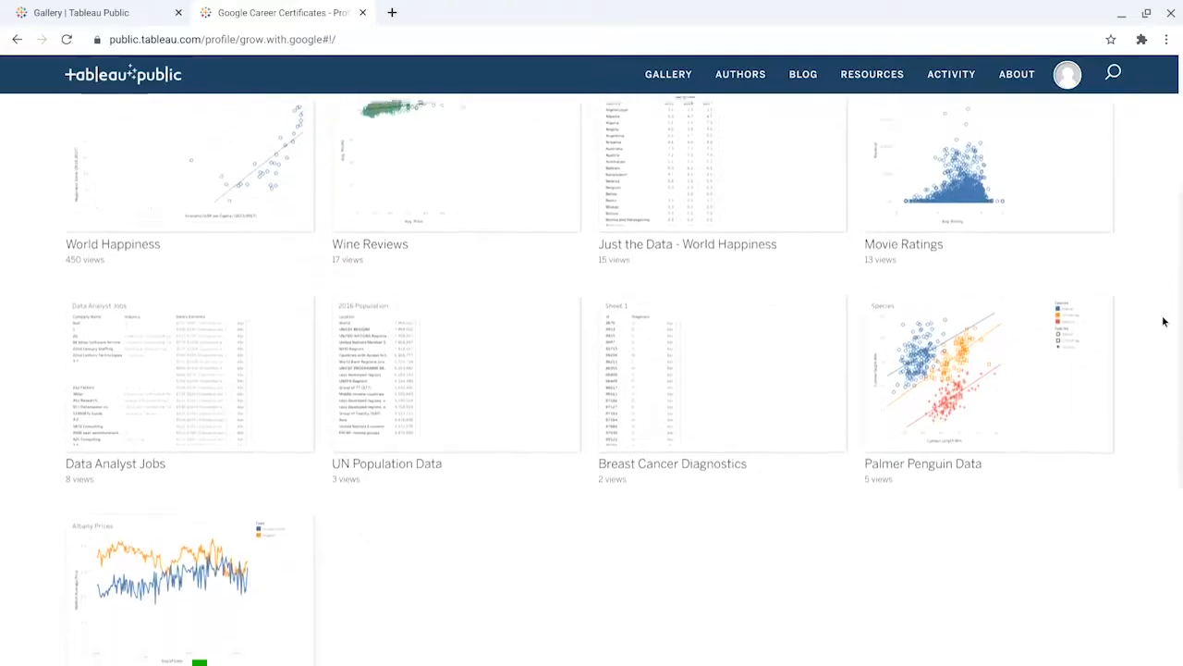
{"action": "scroll", "coordinate": [1164, 321], "scroll_direction": "down", "scroll_amount": 4}
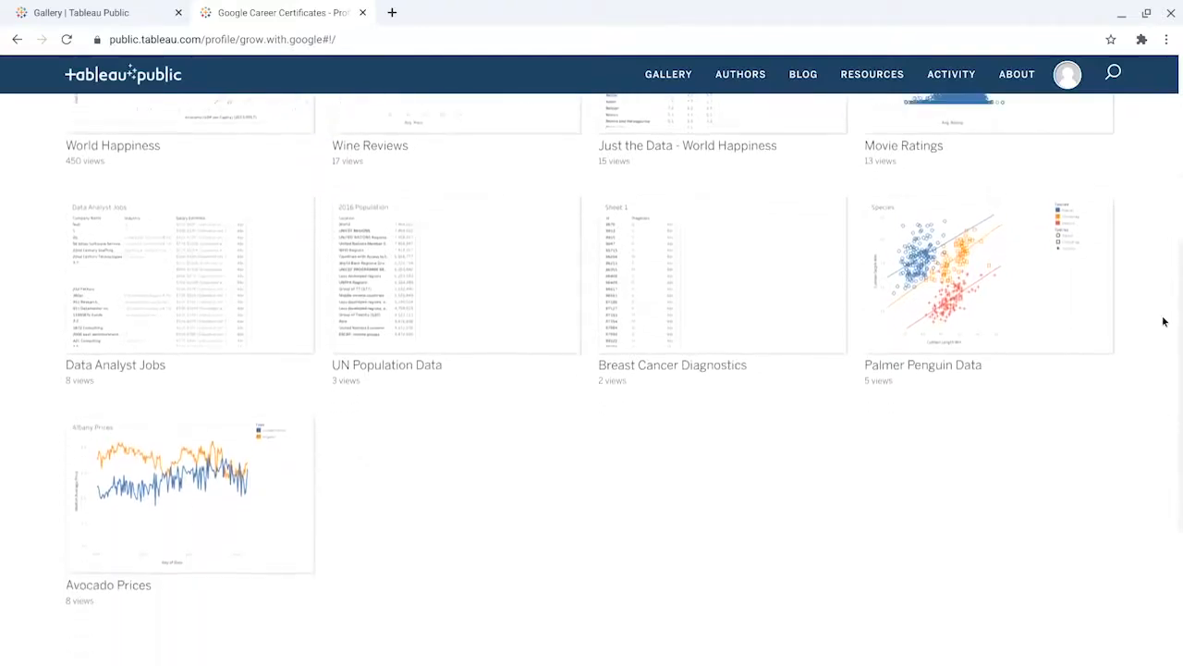
{"action": "scroll", "coordinate": [1164, 321], "scroll_direction": "down", "scroll_amount": 1}
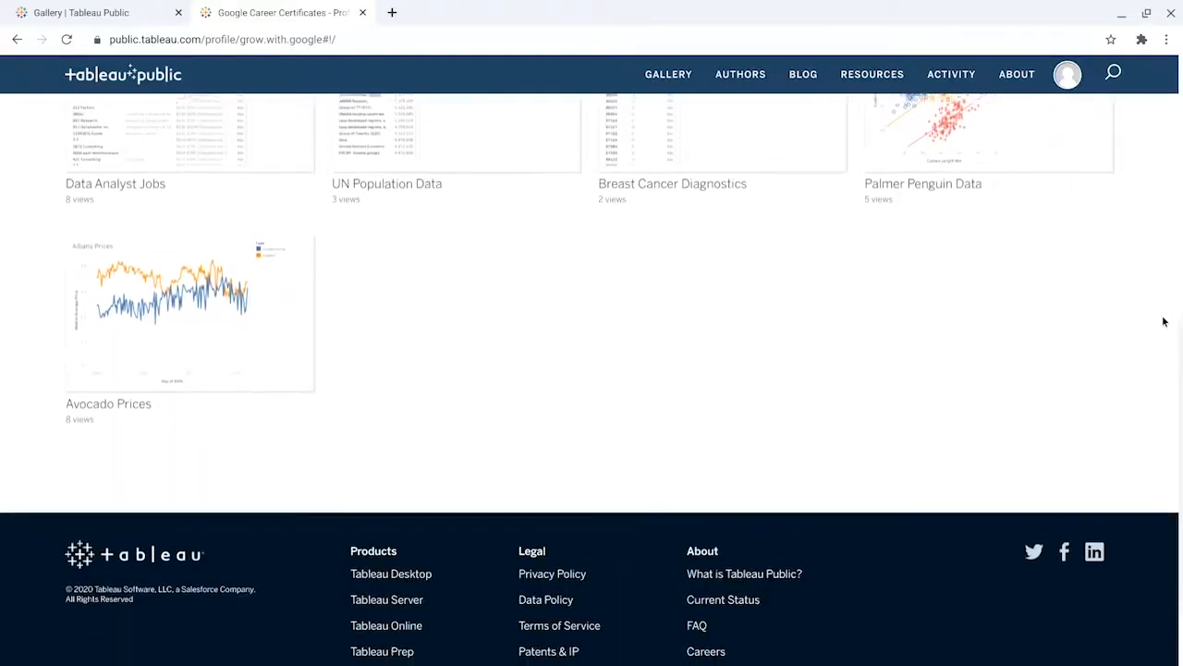
{"action": "scroll", "coordinate": [1164, 320], "scroll_direction": "up", "scroll_amount": 2}
{"action": "scroll", "coordinate": [1164, 321], "scroll_direction": "up", "scroll_amount": 2}
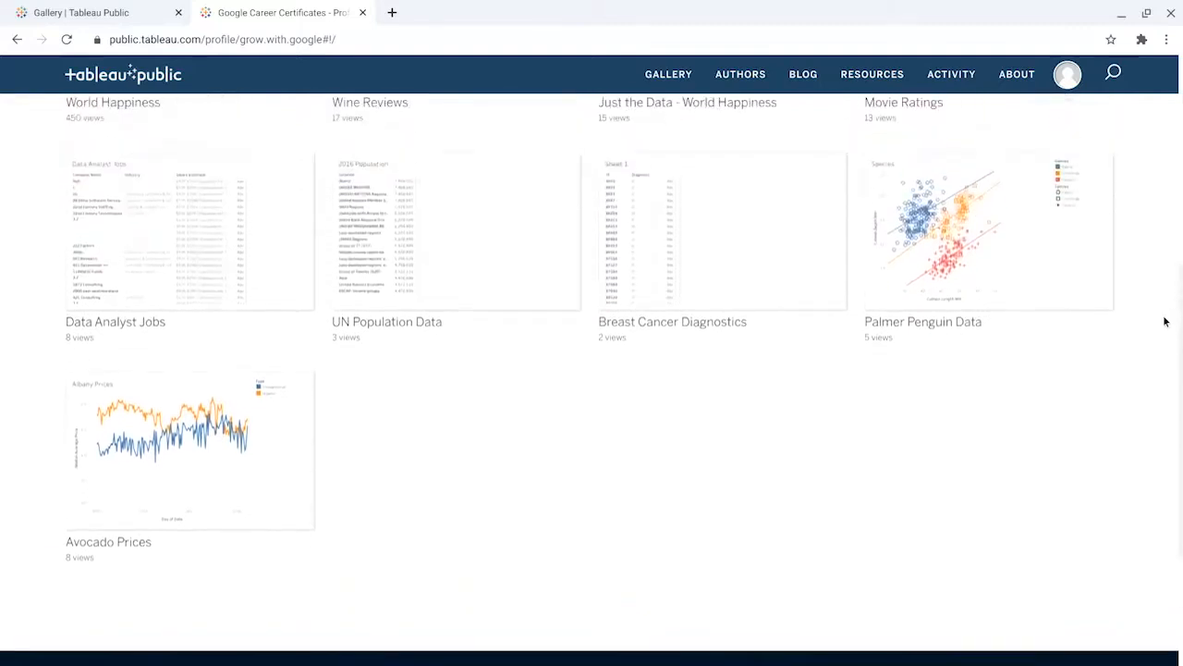
{"action": "scroll", "coordinate": [1164, 321], "scroll_direction": "up", "scroll_amount": 2}
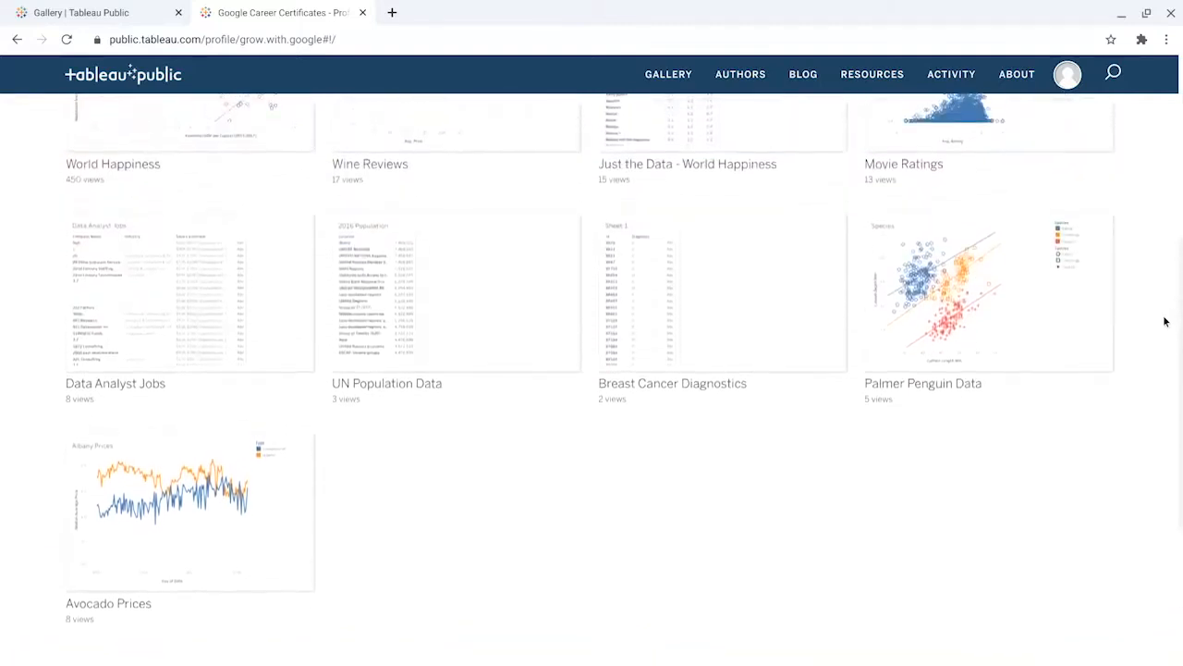
{"action": "scroll", "coordinate": [1164, 321], "scroll_direction": "up", "scroll_amount": 2}
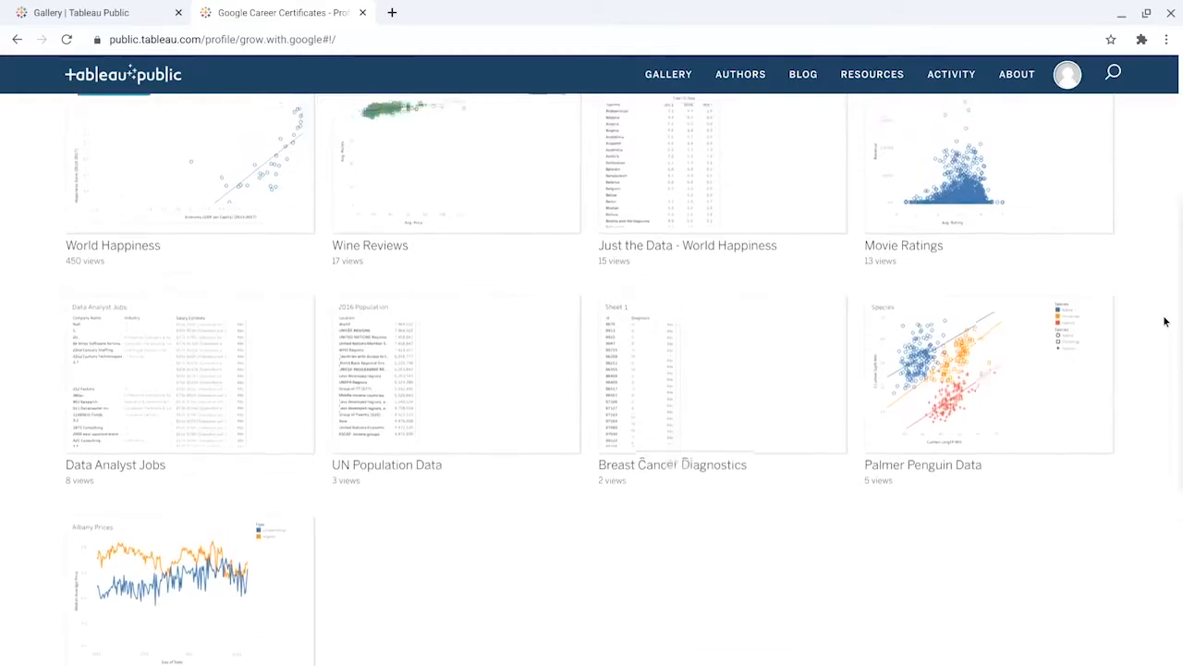
{"action": "scroll", "coordinate": [1164, 321], "scroll_direction": "up", "scroll_amount": 2}
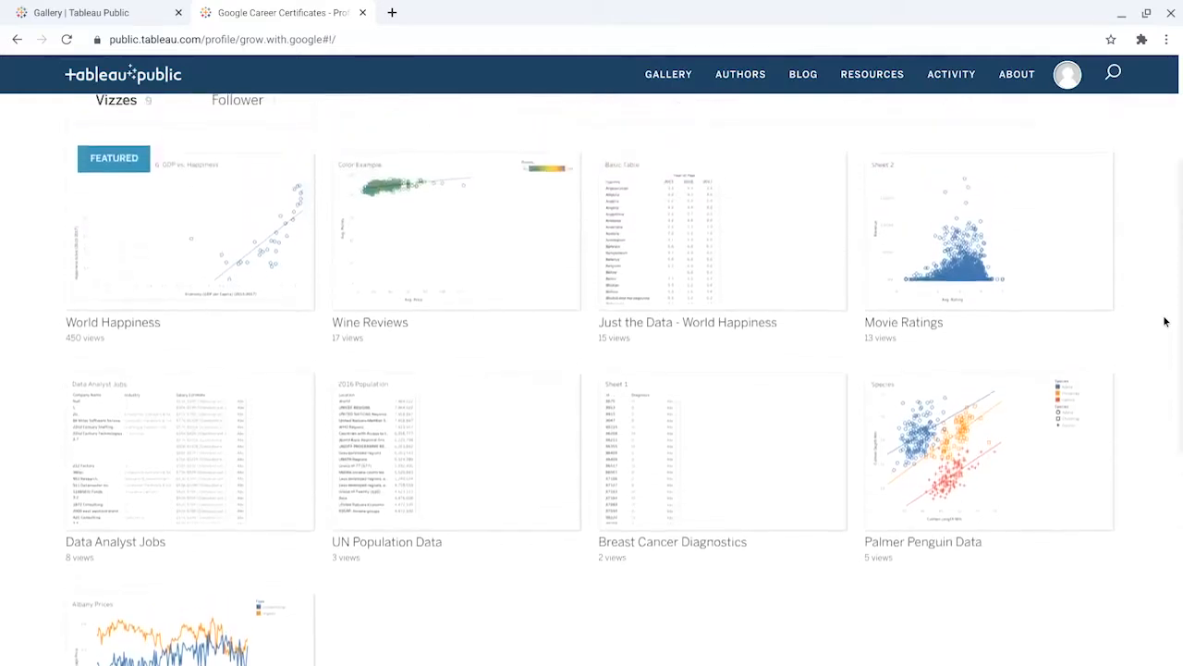
{"action": "scroll", "coordinate": [1164, 321], "scroll_direction": "up", "scroll_amount": 1}
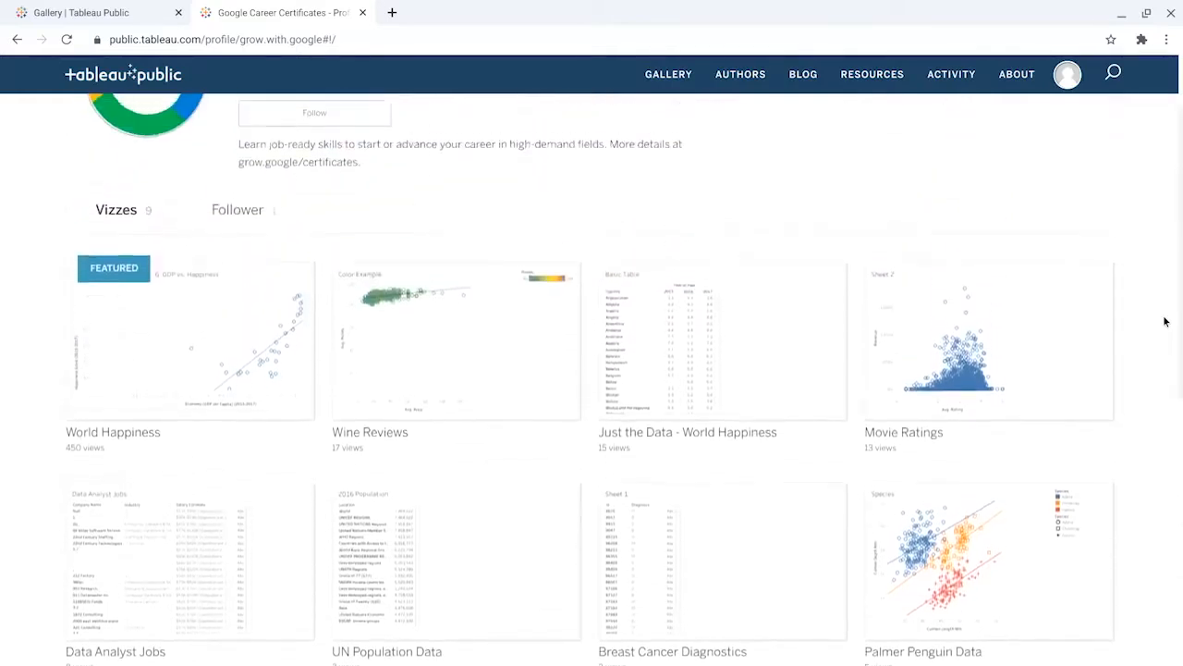
{"action": "scroll", "coordinate": [1164, 321], "scroll_direction": "up", "scroll_amount": 2}
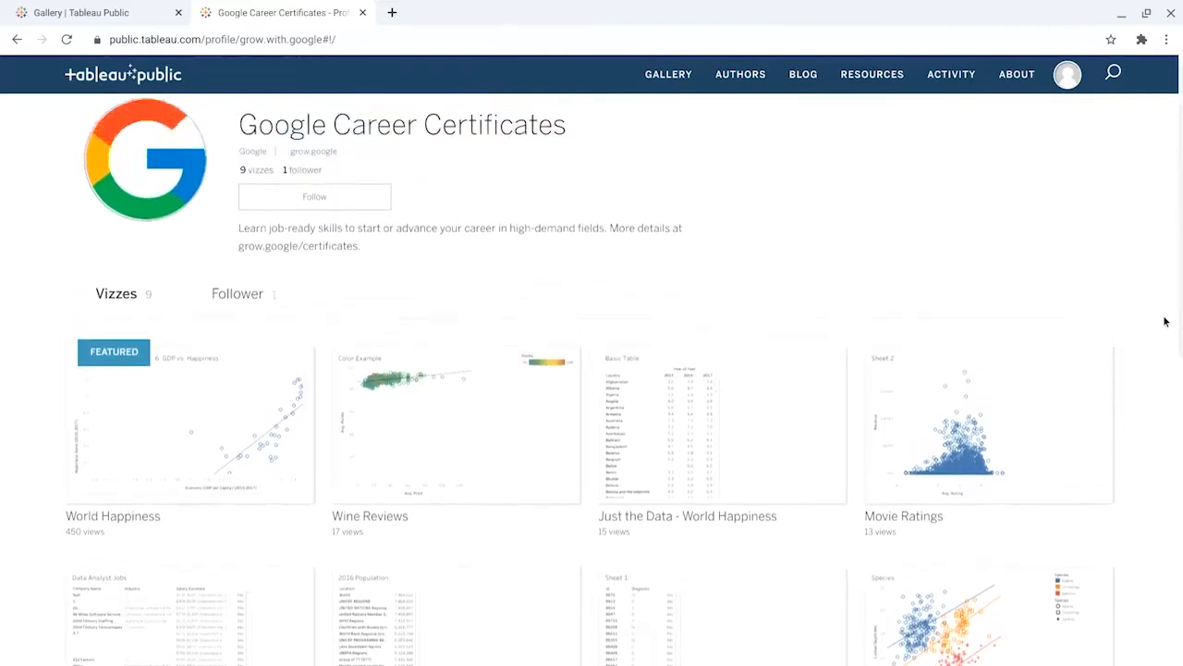
Step: Open the Just the Data - World Happiness viz and make an editable copy of it
{"action": "mouse_move", "coordinate": [716, 429]}
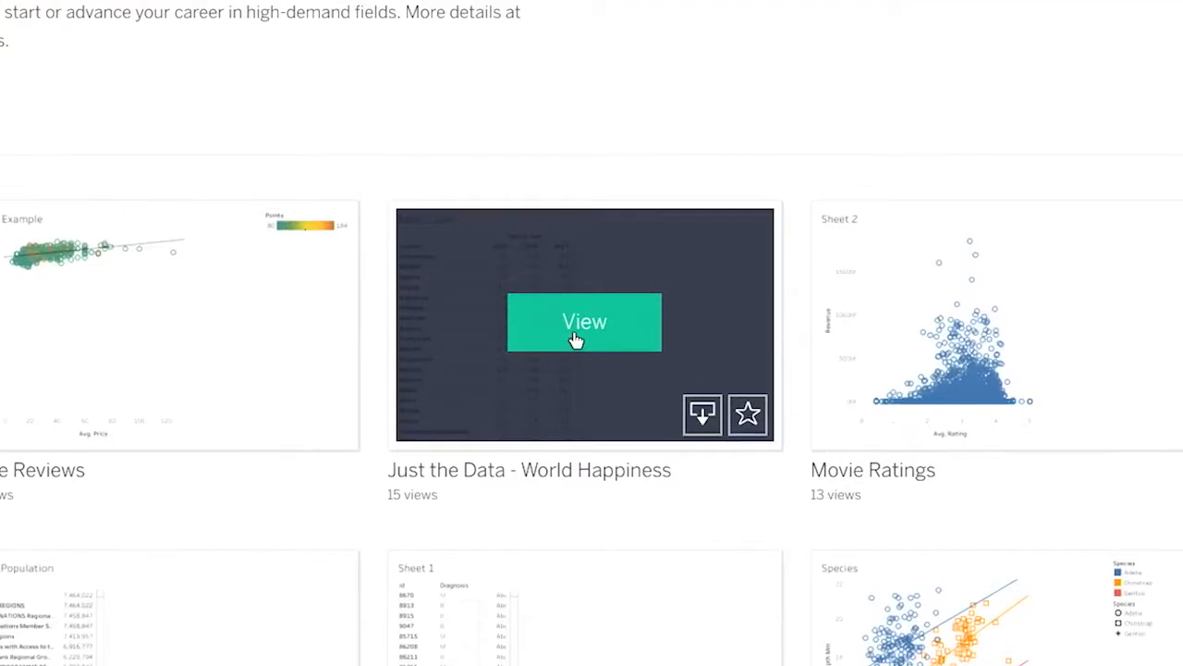
{"action": "left_click", "coordinate": [575, 333]}
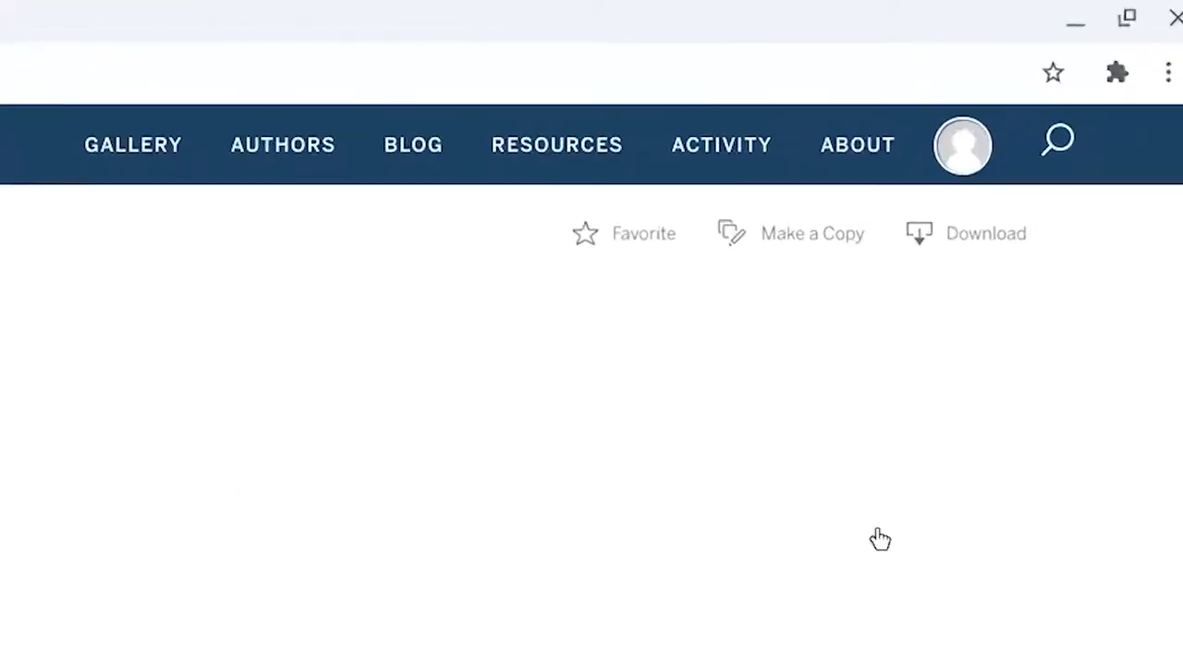
{"action": "left_click", "coordinate": [835, 234]}
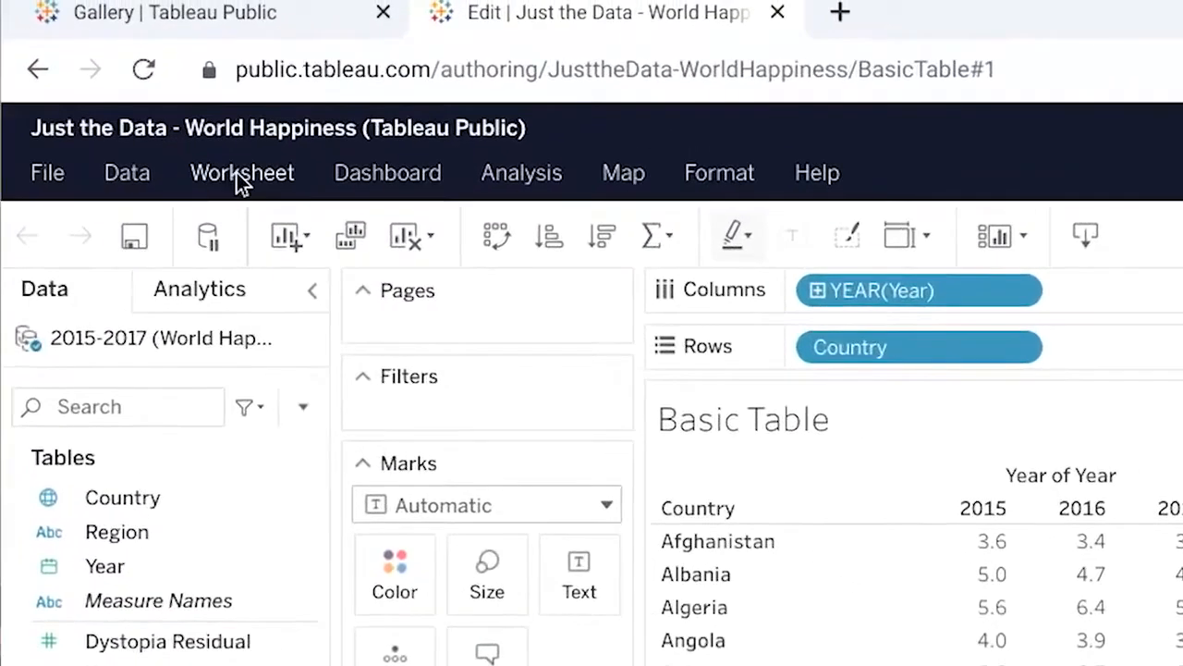
Step: Add a new worksheet and place the Country field in its empty view to plot the countries on a map
{"action": "left_click", "coordinate": [237, 175]}
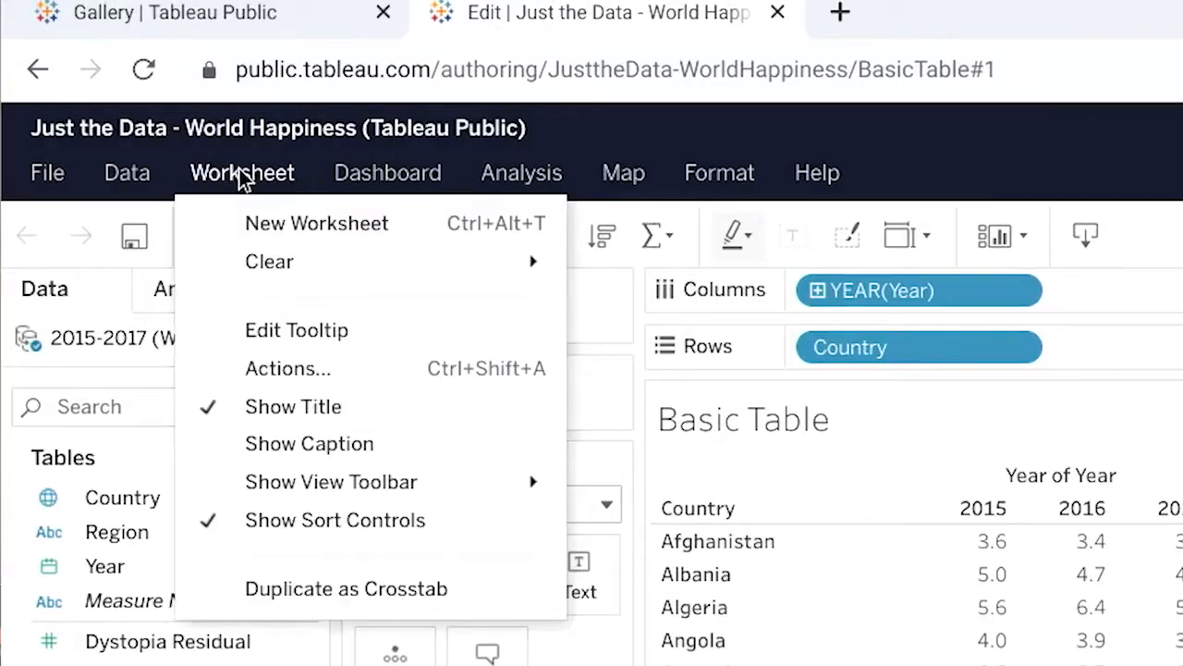
{"action": "left_click", "coordinate": [280, 225]}
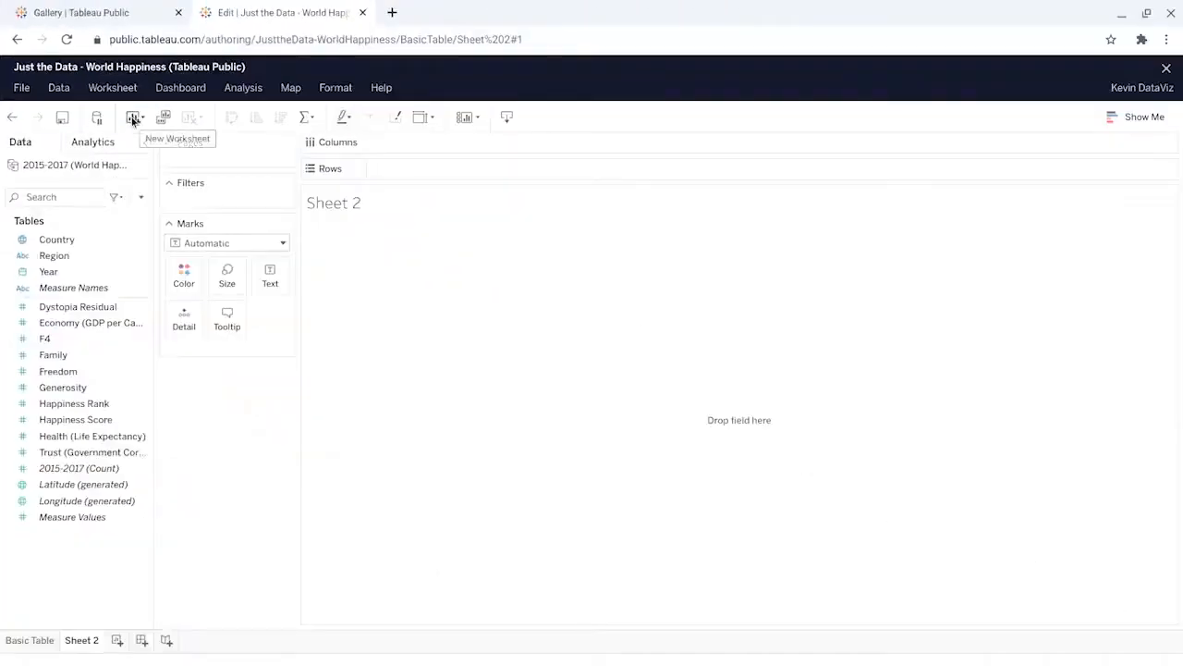
{"action": "left_click", "coordinate": [68, 237]}
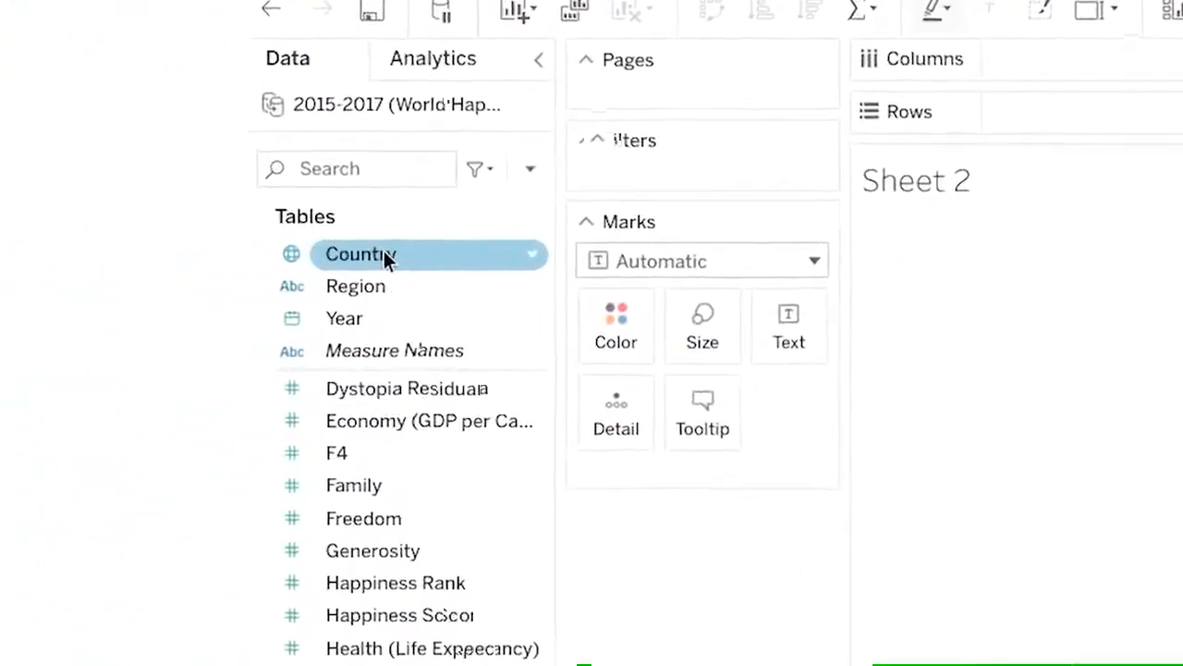
{"action": "left_click_drag", "start_coordinate": [383, 251], "coordinate": [620, 414]}
{"action": "left_click_drag", "start_coordinate": [698, 409], "coordinate": [698, 409]}
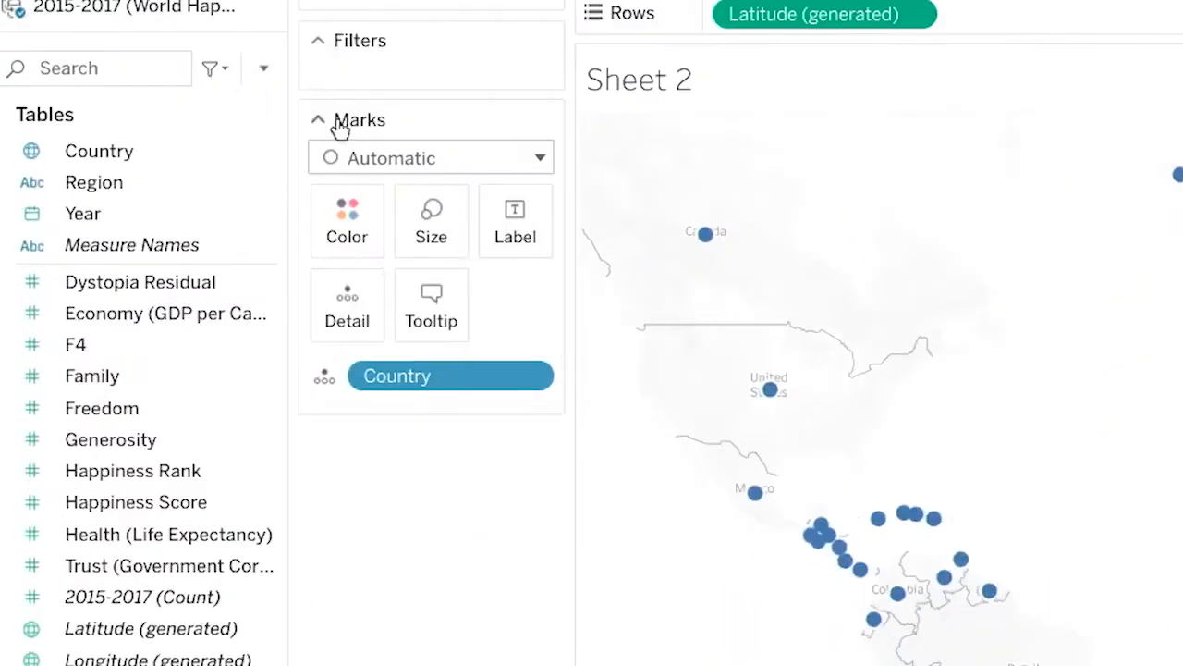
Step: Color the map by Happiness Score using the Green-Blue Diverging palette with stepped color in 5 steps
{"action": "left_click_drag", "start_coordinate": [130, 506], "coordinate": [350, 220]}
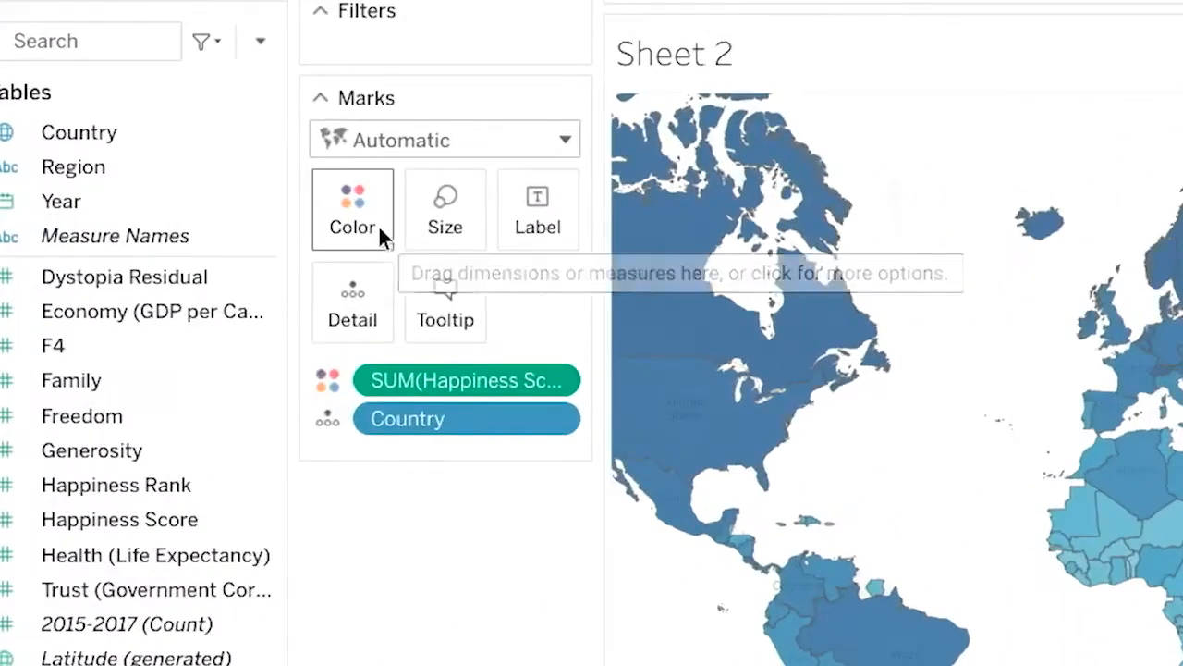
{"action": "left_click", "coordinate": [382, 236]}
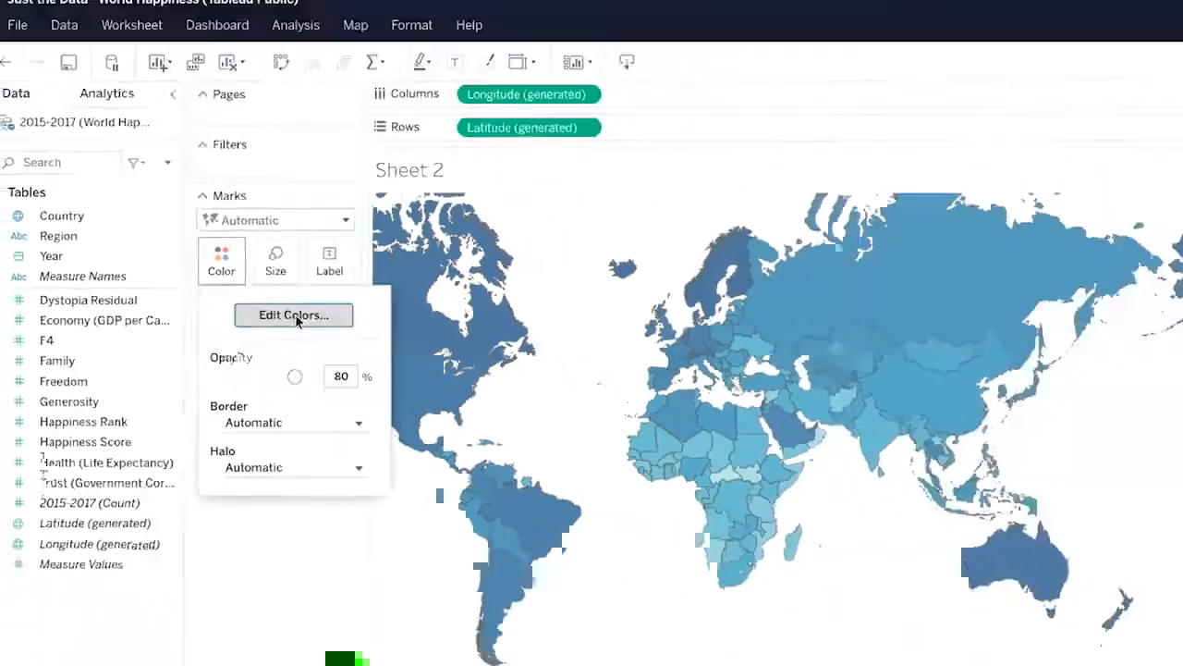
{"action": "left_click", "coordinate": [483, 305]}
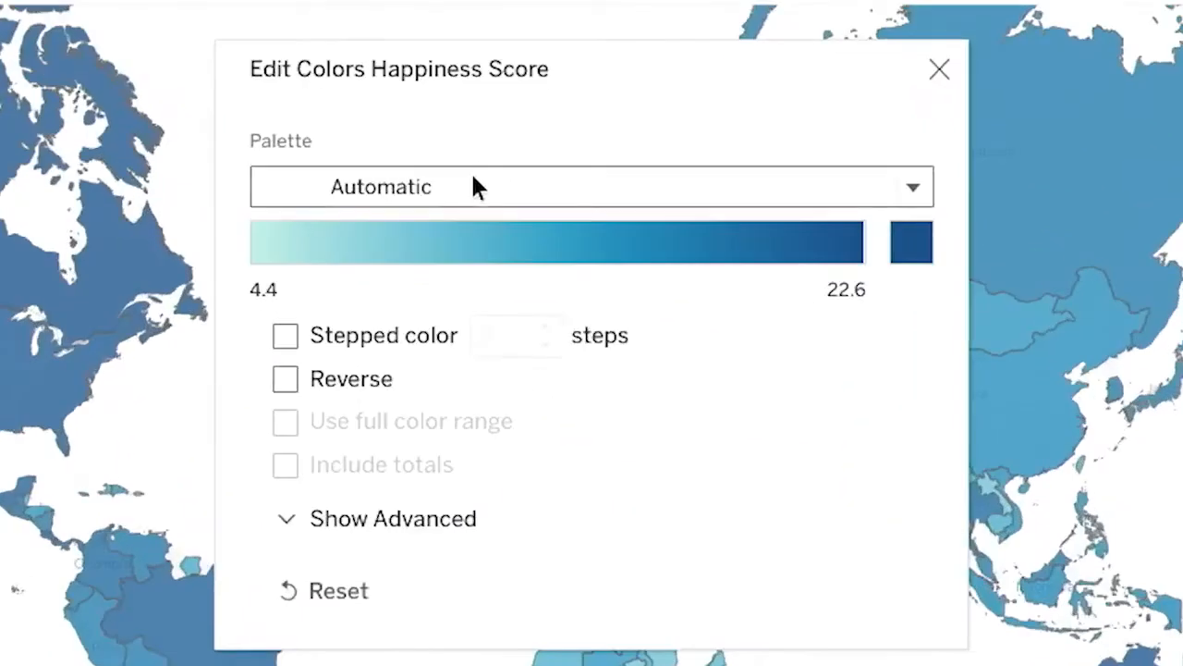
{"action": "left_click", "coordinate": [536, 296]}
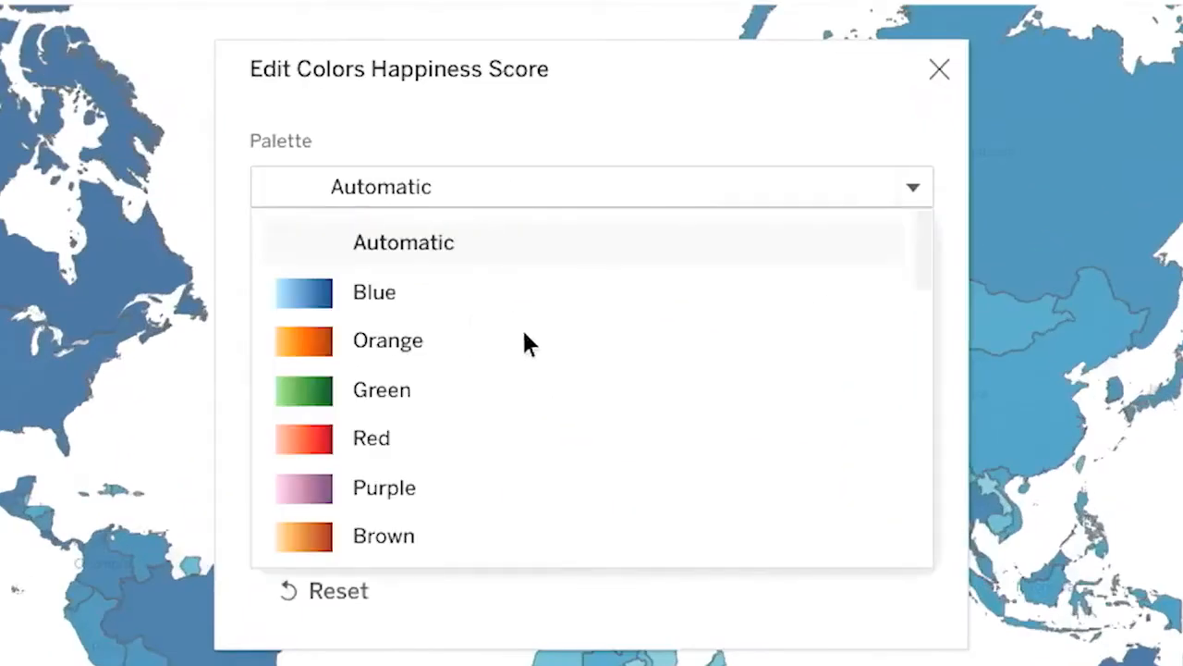
{"action": "scroll", "coordinate": [531, 418], "scroll_direction": "down", "scroll_amount": 10}
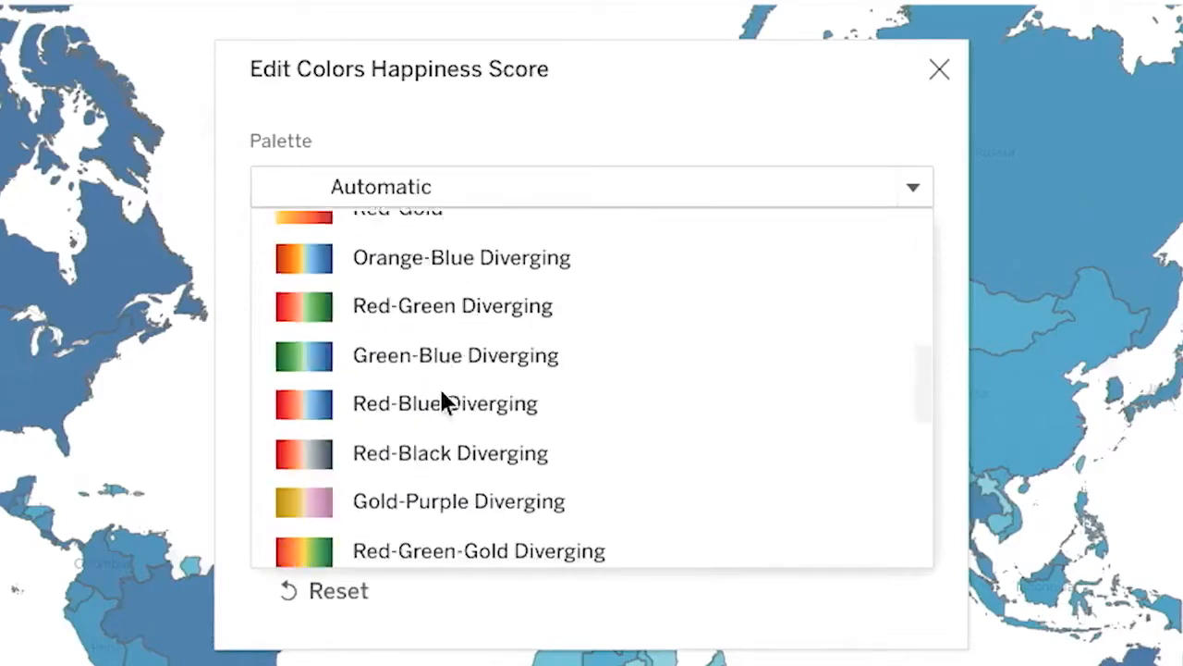
{"action": "left_click", "coordinate": [444, 350]}
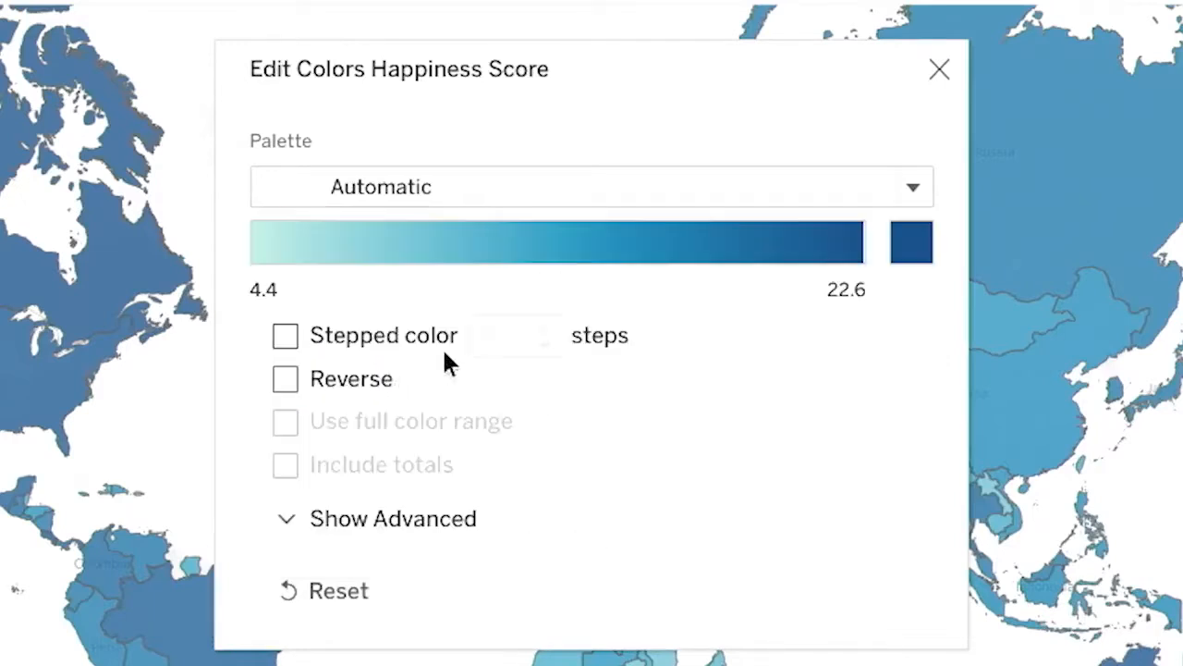
{"action": "left_click", "coordinate": [289, 338]}
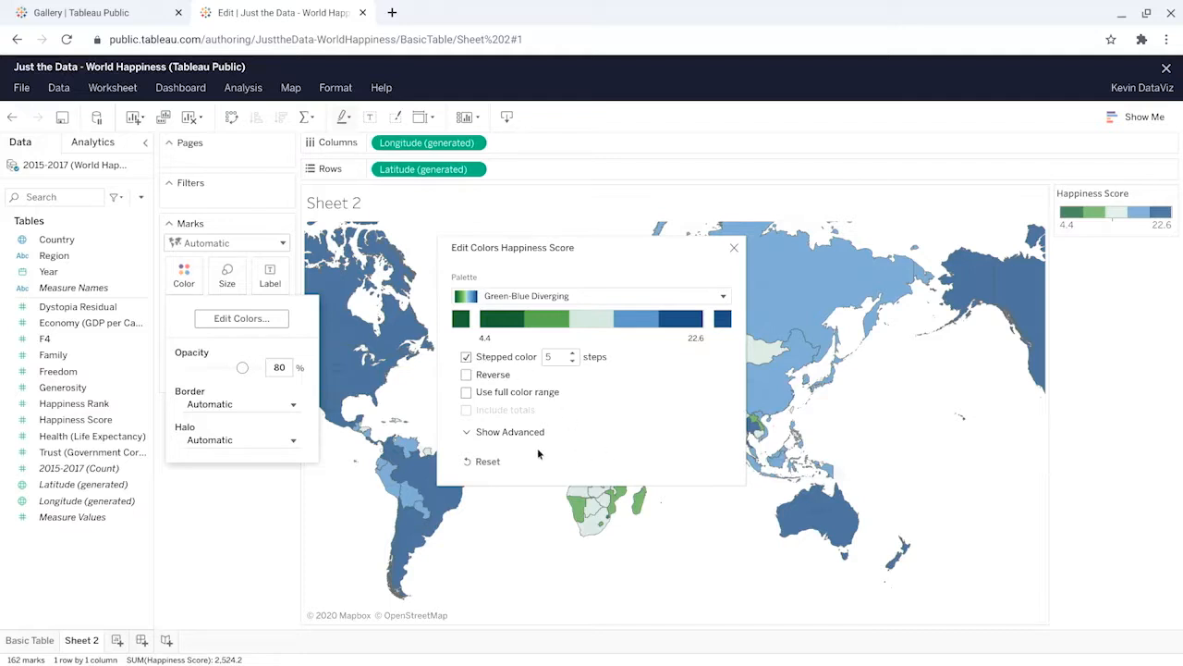
{"action": "left_click", "coordinate": [735, 250]}
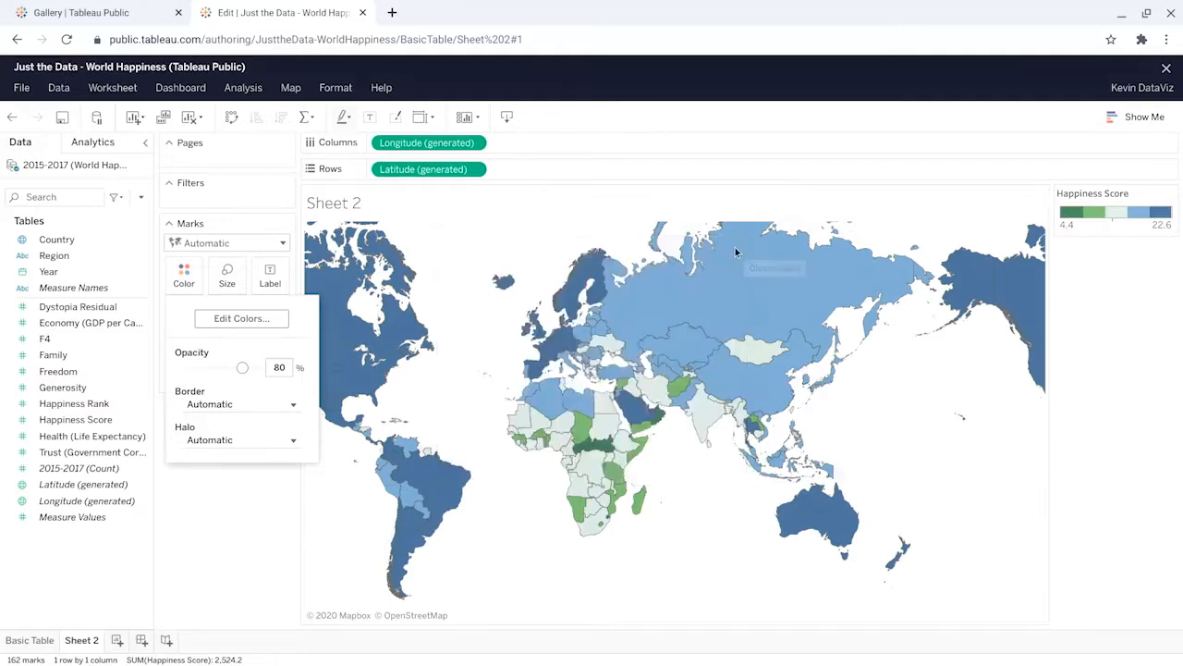
{"action": "left_click", "coordinate": [213, 474]}
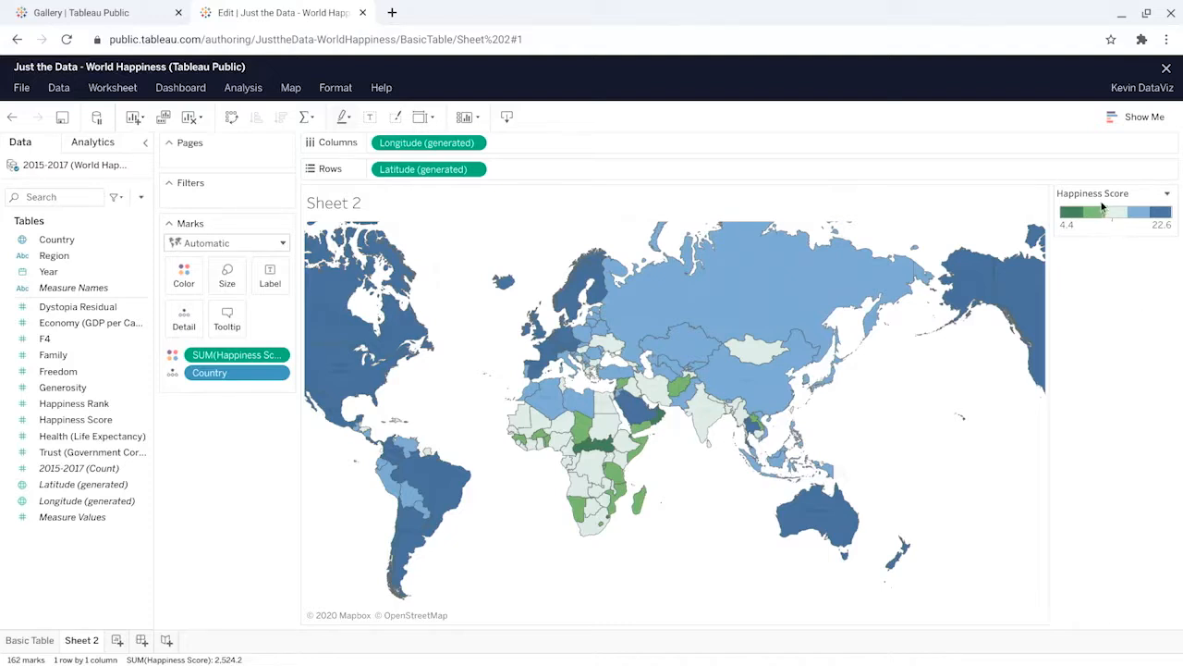
Step: Filter the map by the years of the Year field, keeping only 2016
{"action": "mouse_move", "coordinate": [771, 264]}
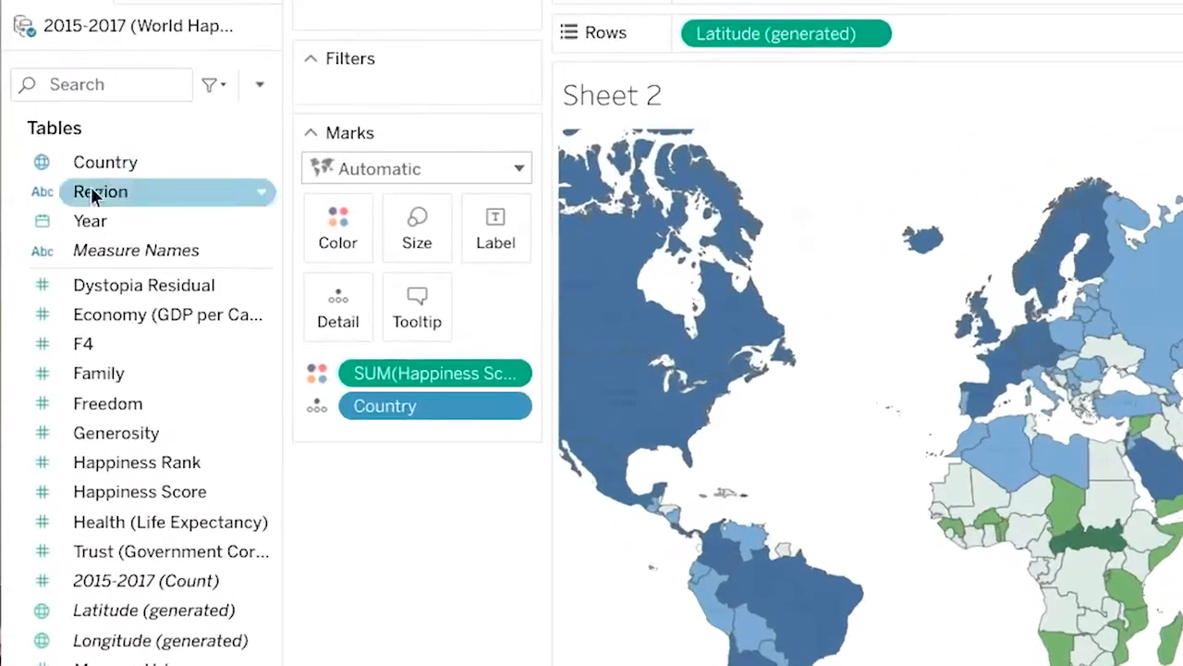
{"action": "left_click_drag", "start_coordinate": [88, 220], "coordinate": [388, 63]}
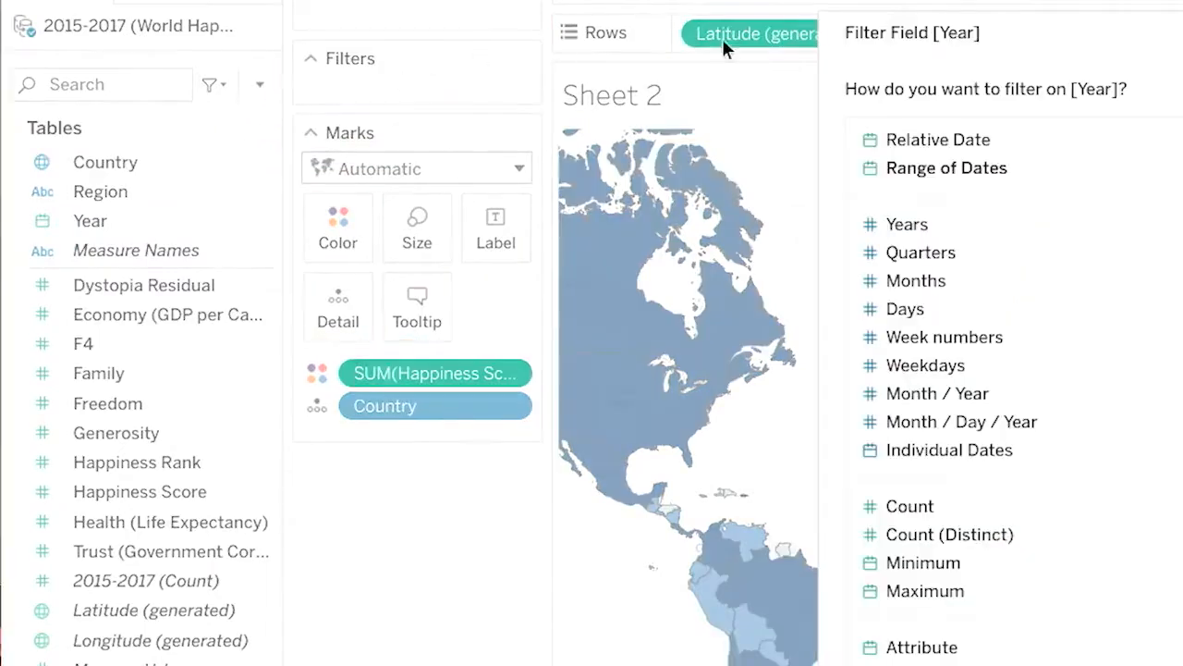
{"action": "left_click", "coordinate": [911, 225]}
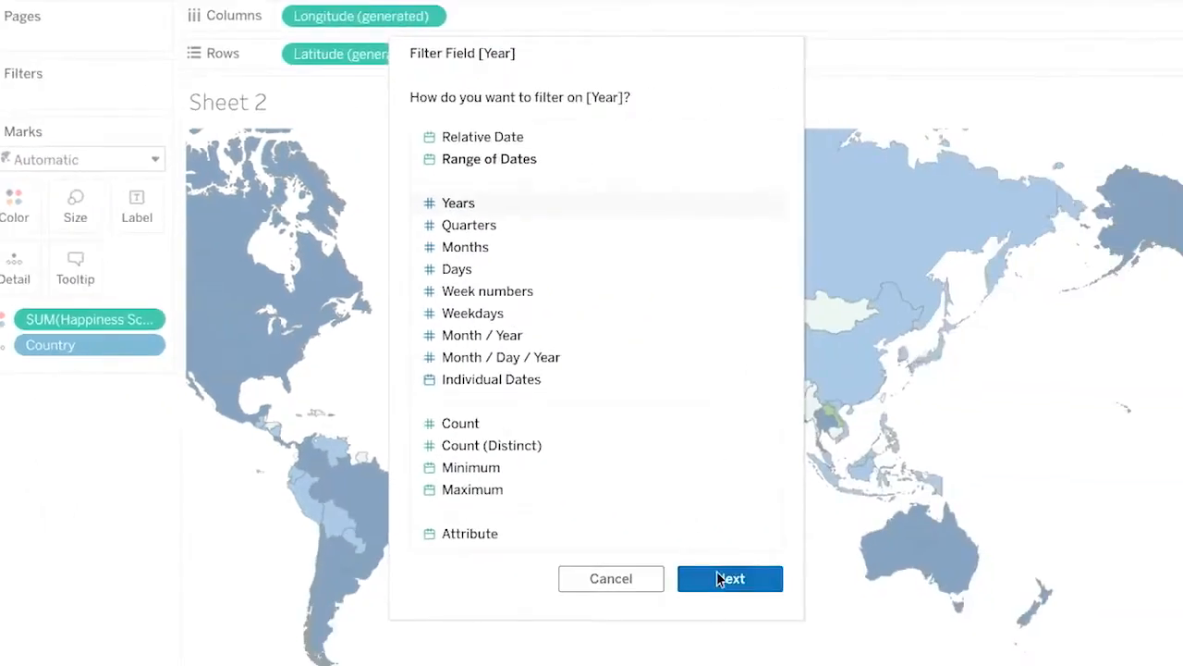
{"action": "left_click", "coordinate": [717, 578]}
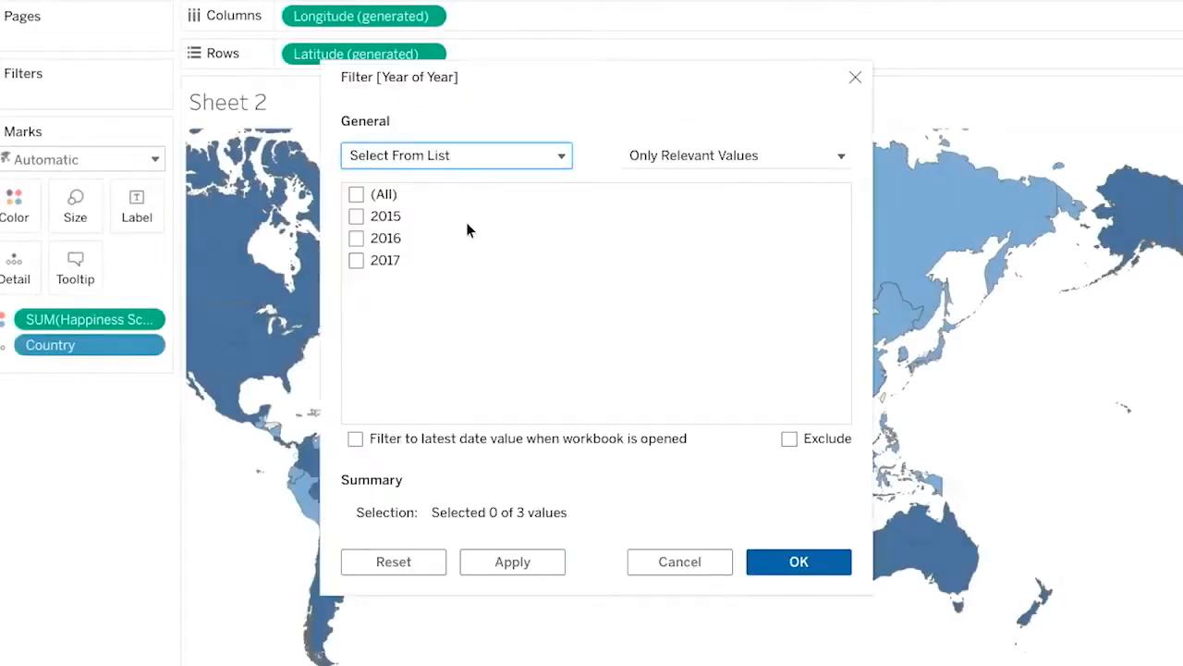
{"action": "left_click", "coordinate": [389, 238]}
{"action": "left_click", "coordinate": [767, 562]}
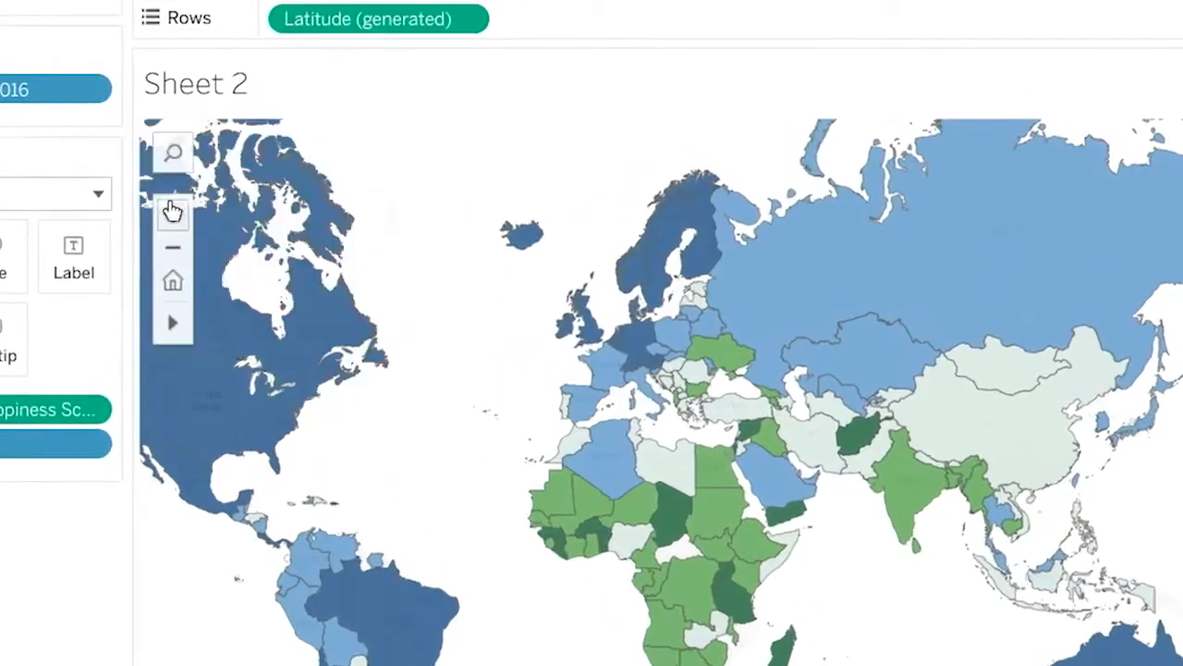
Step: Zoom in on the map and try out area selections, starting with a rectangle around the western European countries
{"action": "left_click", "coordinate": [172, 211]}
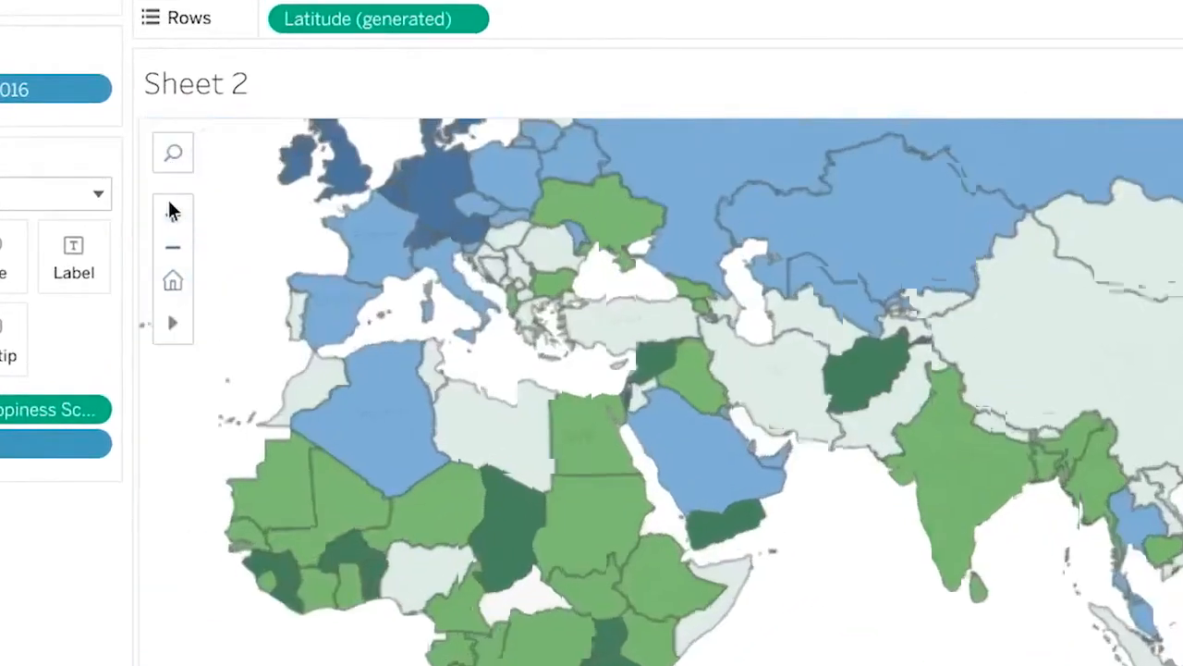
{"action": "left_click_drag", "start_coordinate": [416, 323], "coordinate": [255, 133]}
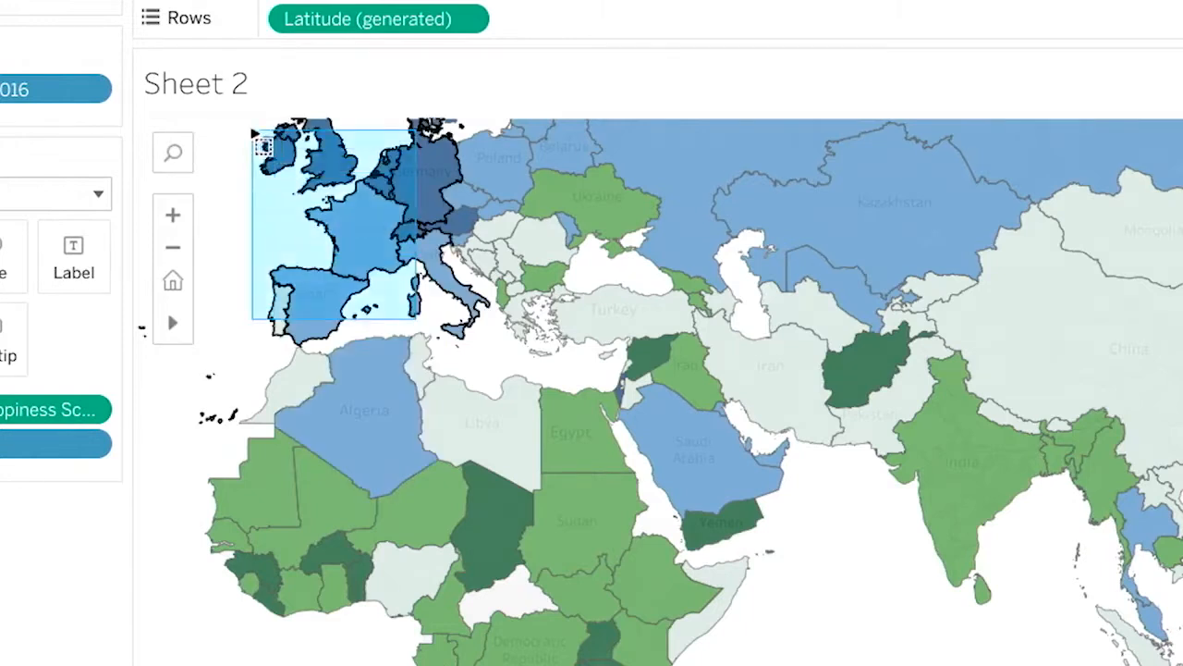
{"action": "left_click_drag", "start_coordinate": [255, 133], "coordinate": [255, 134]}
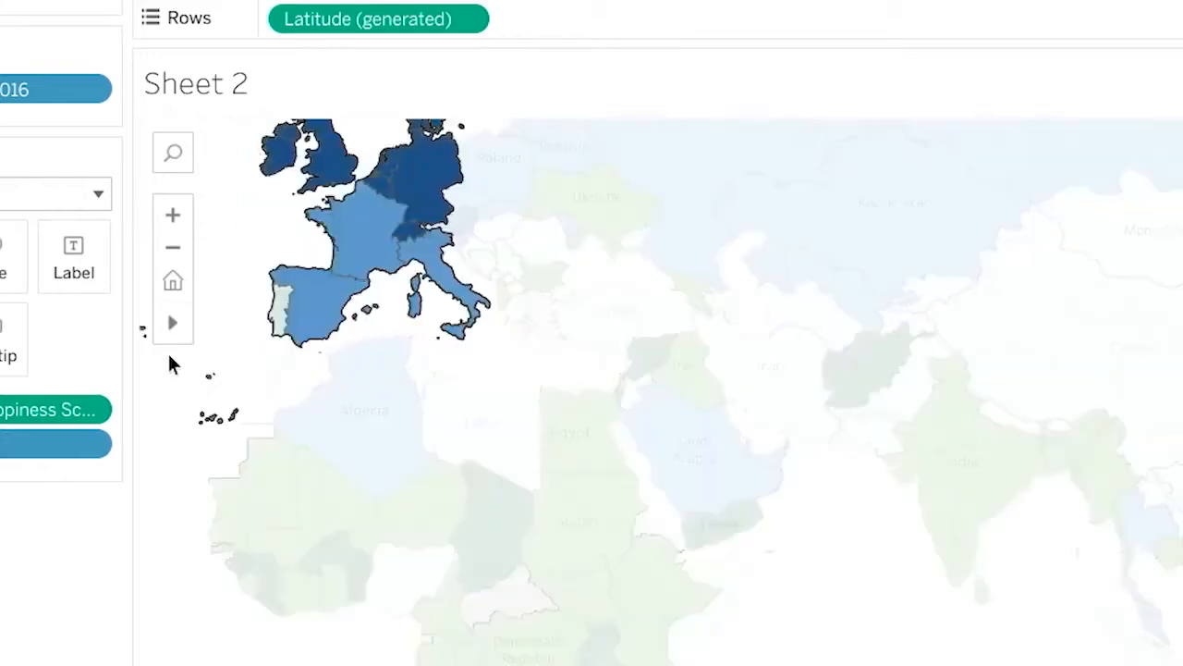
{"action": "mouse_move", "coordinate": [628, 231]}
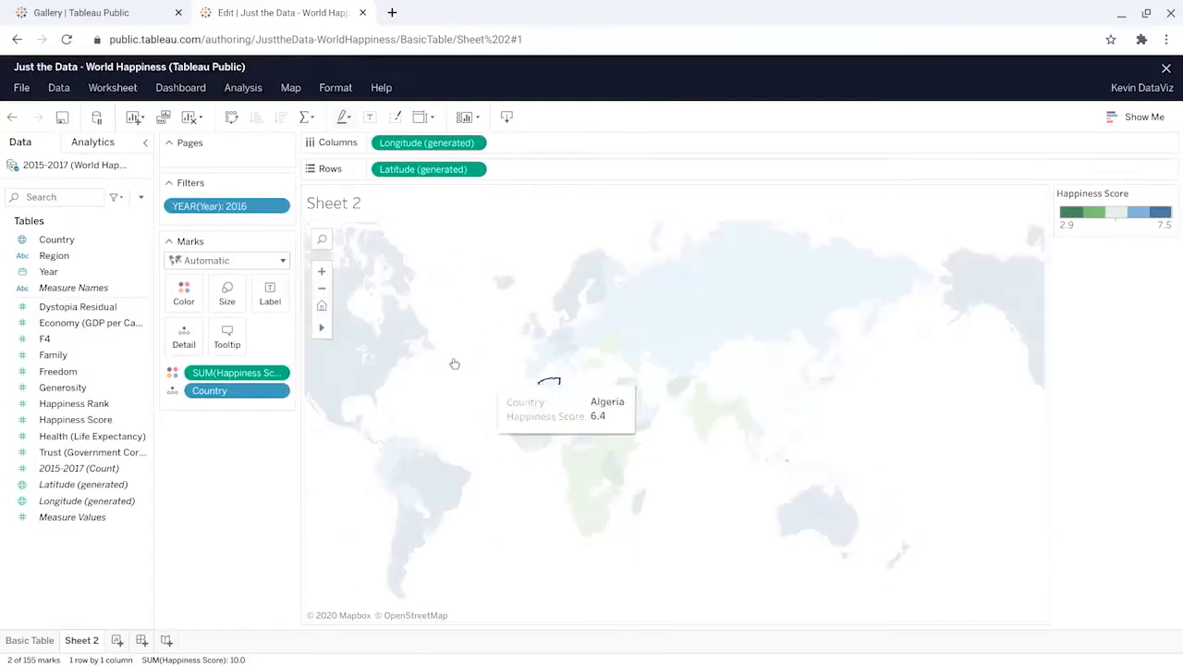
{"action": "left_click_drag", "start_coordinate": [479, 259], "coordinate": [962, 594]}
{"action": "left_click_drag", "start_coordinate": [484, 297], "coordinate": [464, 369]}
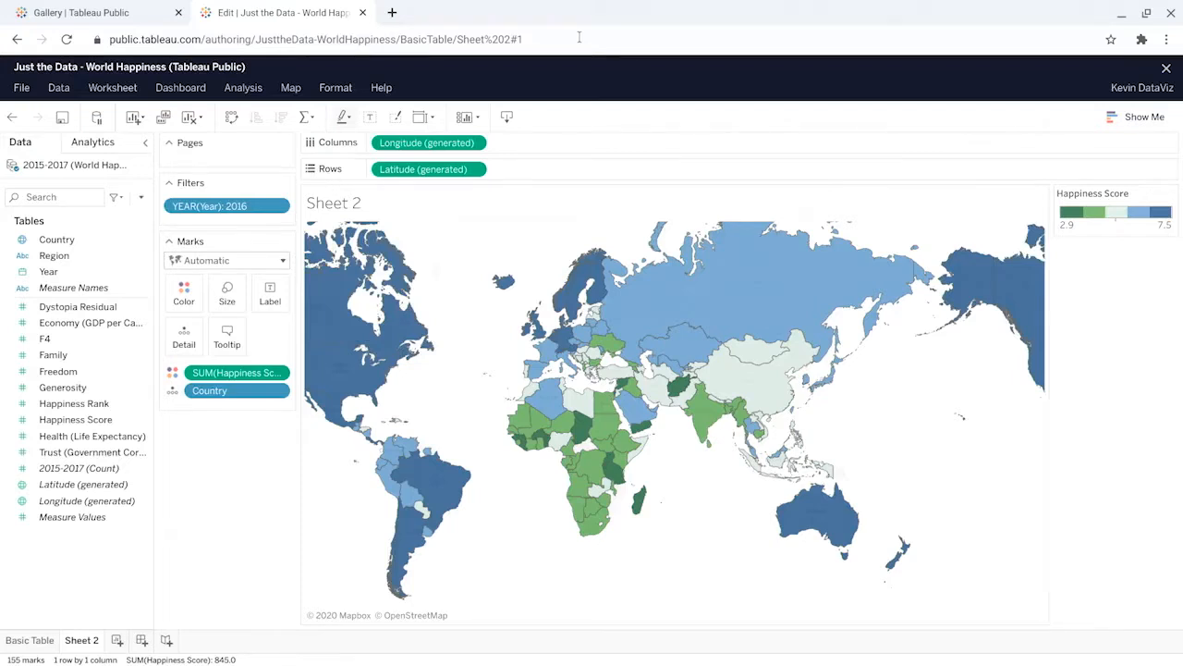
Step: Enlarge Europe on the map with the Zoom Area tool
{"action": "mouse_move", "coordinate": [322, 333]}
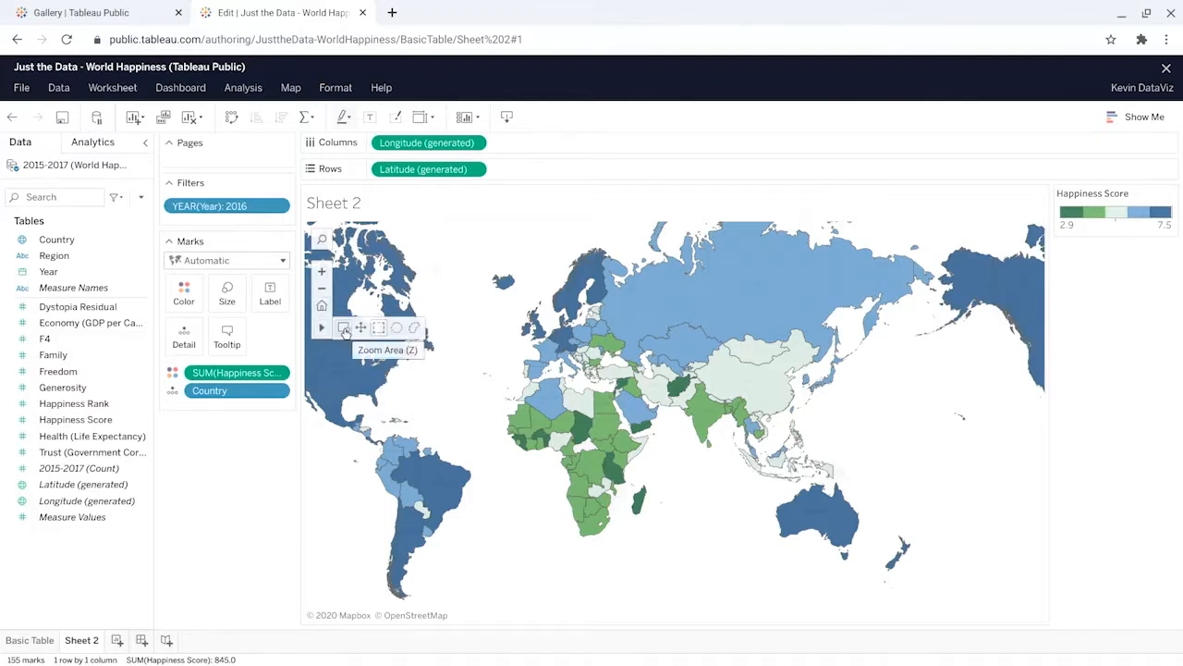
{"action": "left_click", "coordinate": [344, 330]}
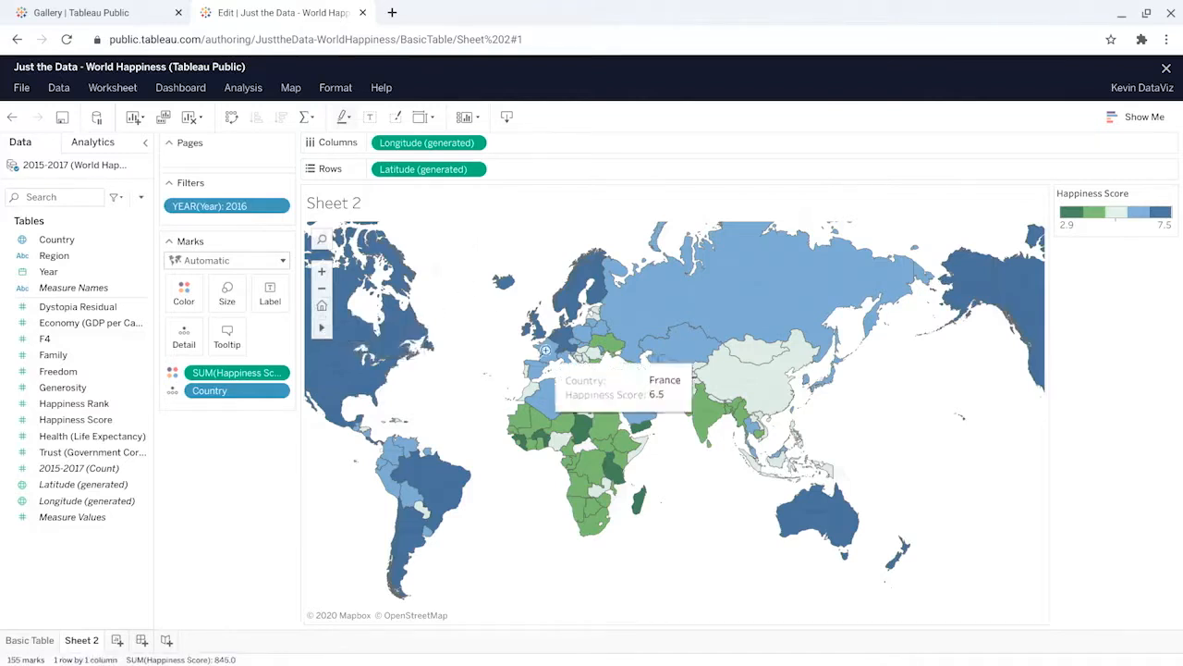
{"action": "left_click", "coordinate": [572, 342]}
{"action": "mouse_move", "coordinate": [323, 327]}
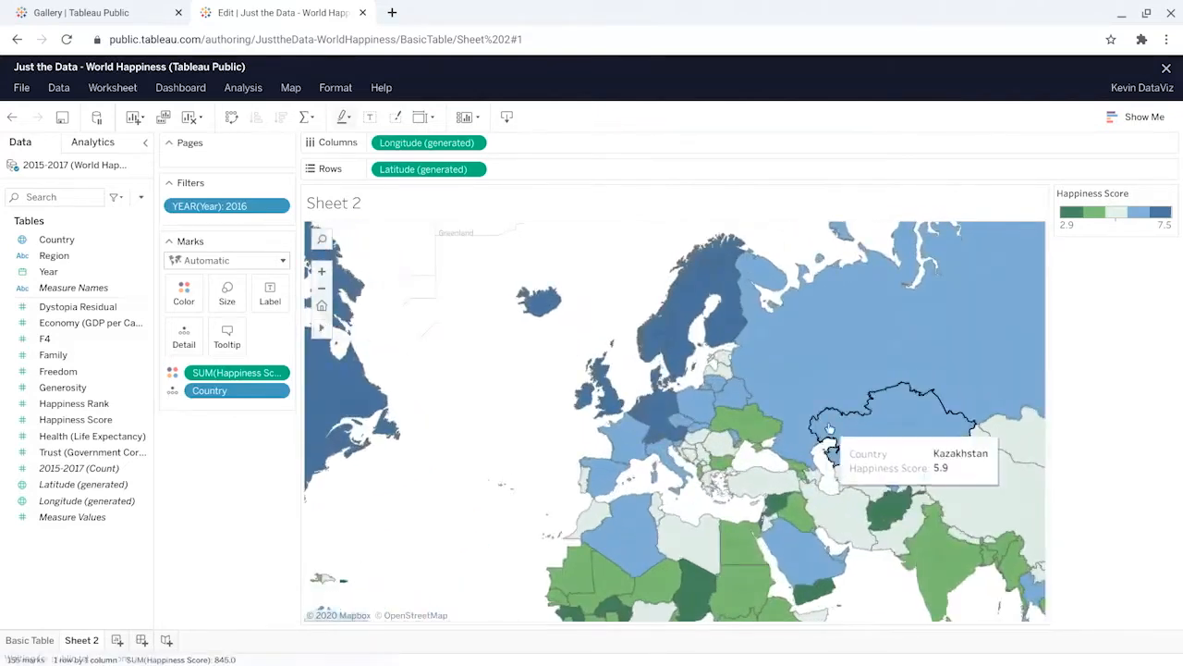
{"action": "left_click_drag", "start_coordinate": [555, 443], "coordinate": [472, 388]}
Step: Select a broad group of European countries, from Ireland to Russia and Turkey, with the lasso selection
{"action": "mouse_move", "coordinate": [322, 329]}
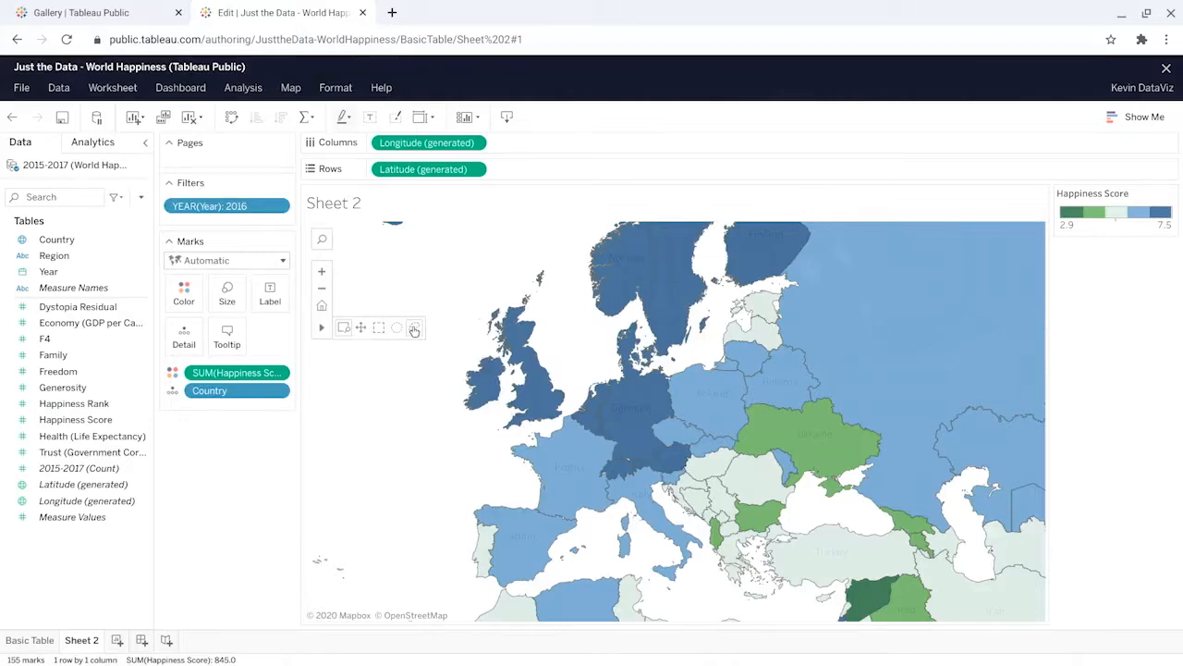
{"action": "left_click", "coordinate": [414, 330]}
{"action": "mouse_move", "coordinate": [423, 370]}
{"action": "left_mouse_down"}
{"action": "mouse_move", "coordinate": [406, 510]}
{"action": "mouse_move", "coordinate": [915, 410]}
{"action": "mouse_move", "coordinate": [531, 222]}
{"action": "mouse_move", "coordinate": [424, 372]}
{"action": "left_mouse_up"}
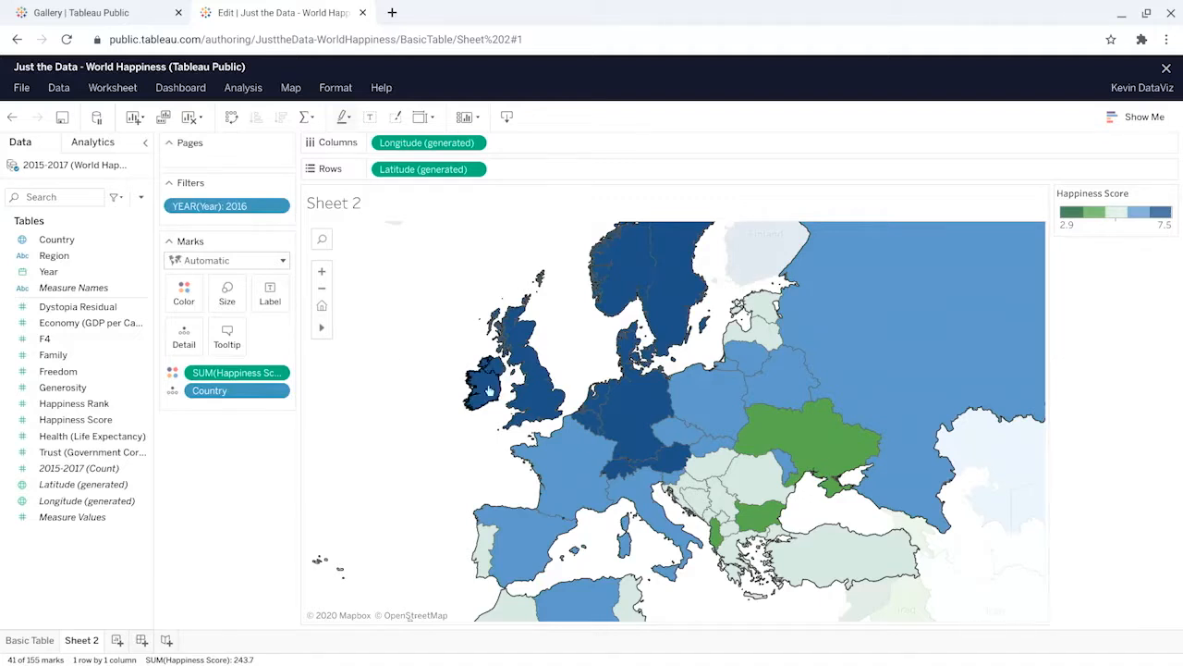
{"action": "mouse_move", "coordinate": [573, 479]}
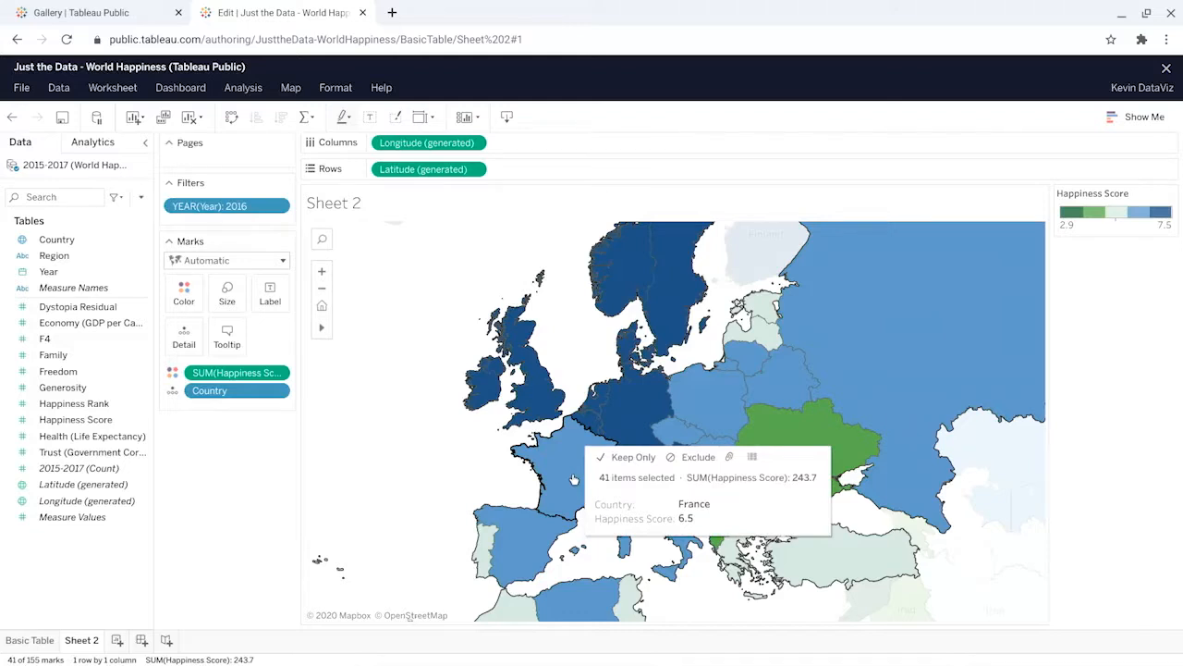
Step: Lasso-select only the western European countries, including the United Kingdom, France, Germany, Austria, Spain and Italy
{"action": "mouse_move", "coordinate": [323, 328]}
{"action": "left_click", "coordinate": [414, 328]}
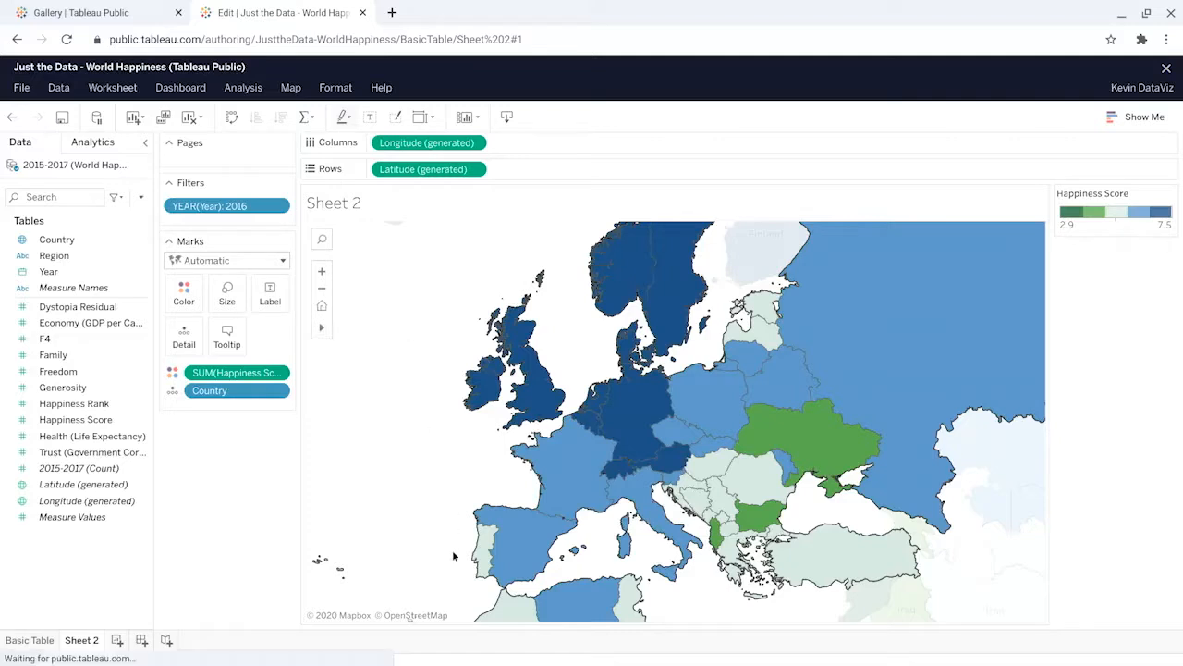
{"action": "mouse_move", "coordinate": [478, 490]}
{"action": "left_mouse_down"}
{"action": "mouse_move", "coordinate": [453, 532]}
{"action": "mouse_move", "coordinate": [487, 626]}
{"action": "mouse_move", "coordinate": [606, 550]}
{"action": "mouse_move", "coordinate": [636, 435]}
{"action": "mouse_move", "coordinate": [568, 379]}
{"action": "mouse_move", "coordinate": [541, 434]}
{"action": "mouse_move", "coordinate": [480, 490]}
{"action": "left_mouse_up"}
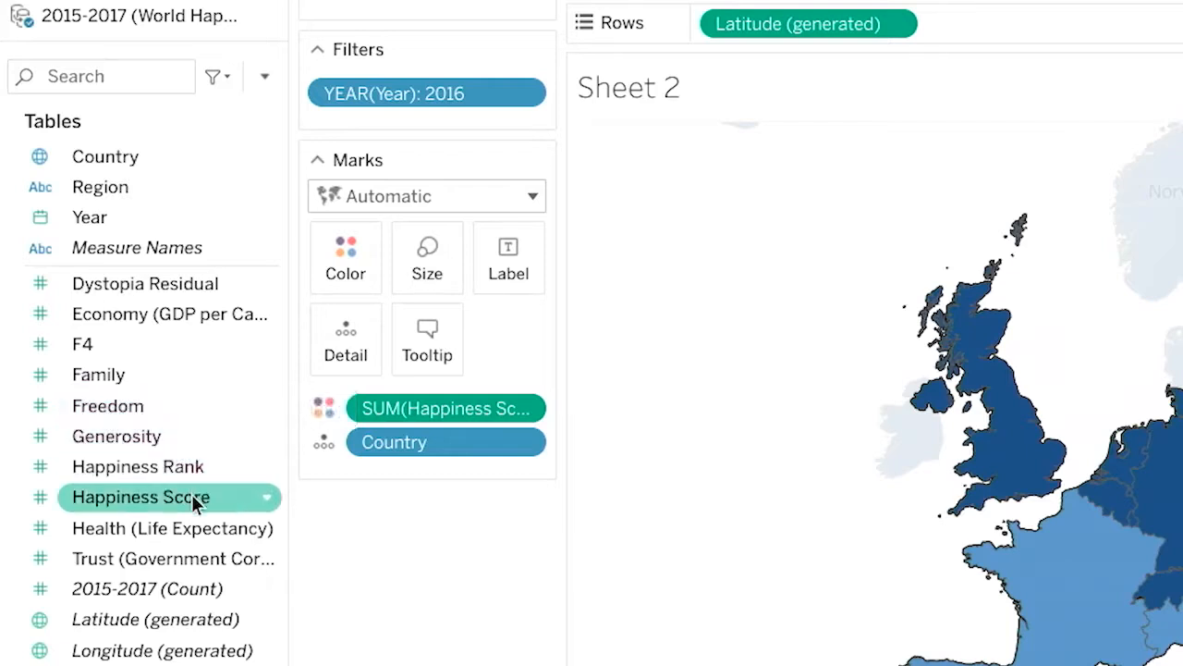
Step: Label the countries on the map with their Happiness Score
{"action": "left_click_drag", "start_coordinate": [192, 494], "coordinate": [513, 270]}
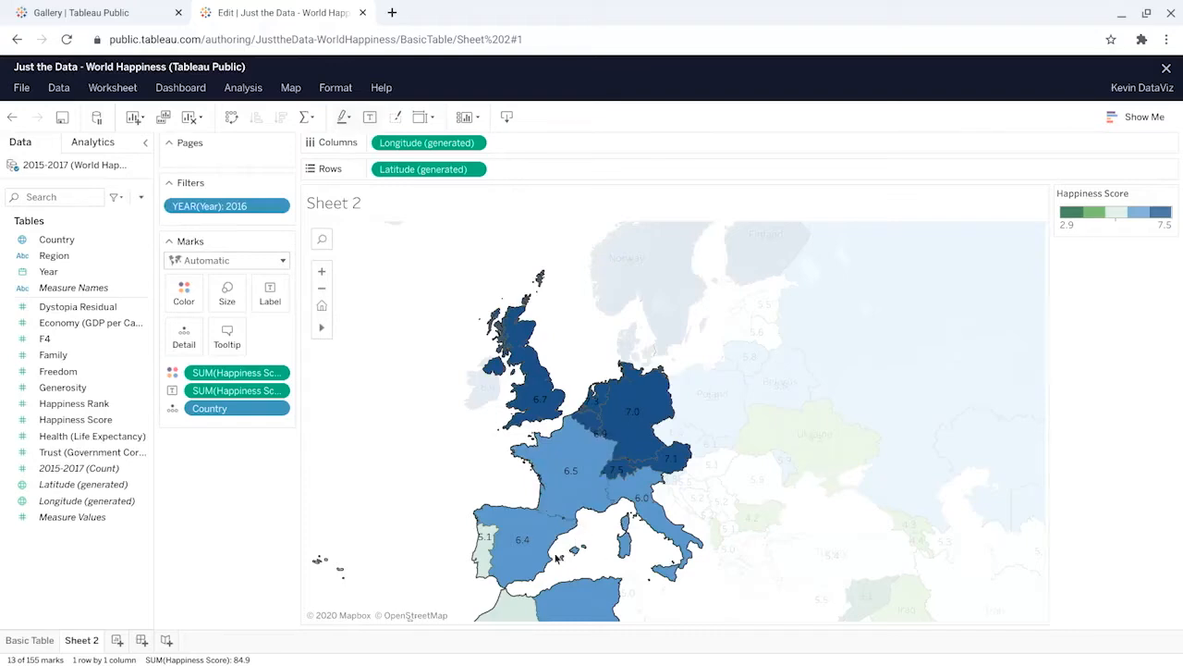
{"action": "mouse_move", "coordinate": [552, 563]}
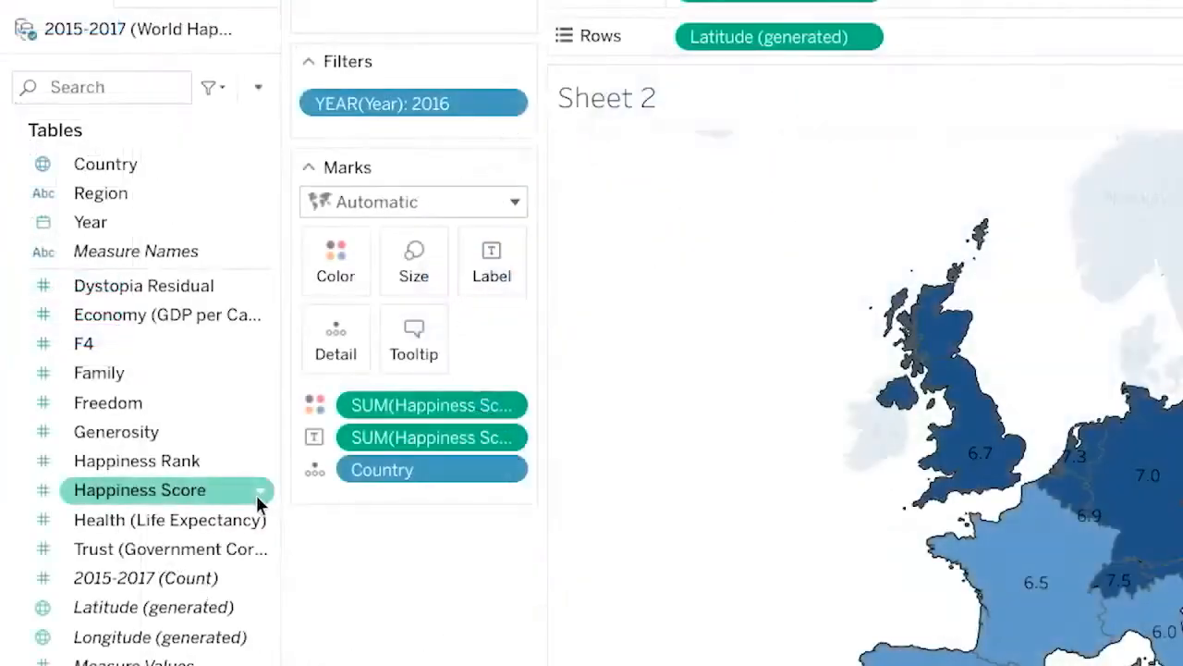
Step: Change the Happiness Score field's data type to Number (whole), and restore it to Number (decimal)
{"action": "right_click", "coordinate": [257, 494]}
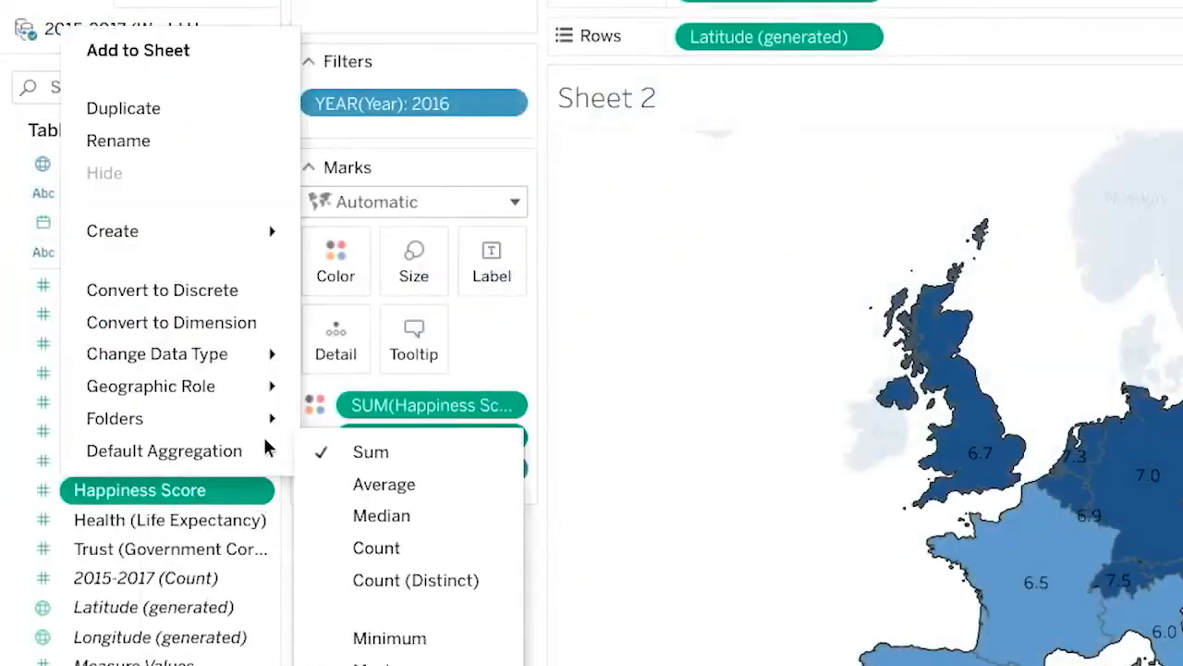
{"action": "mouse_move", "coordinate": [266, 357]}
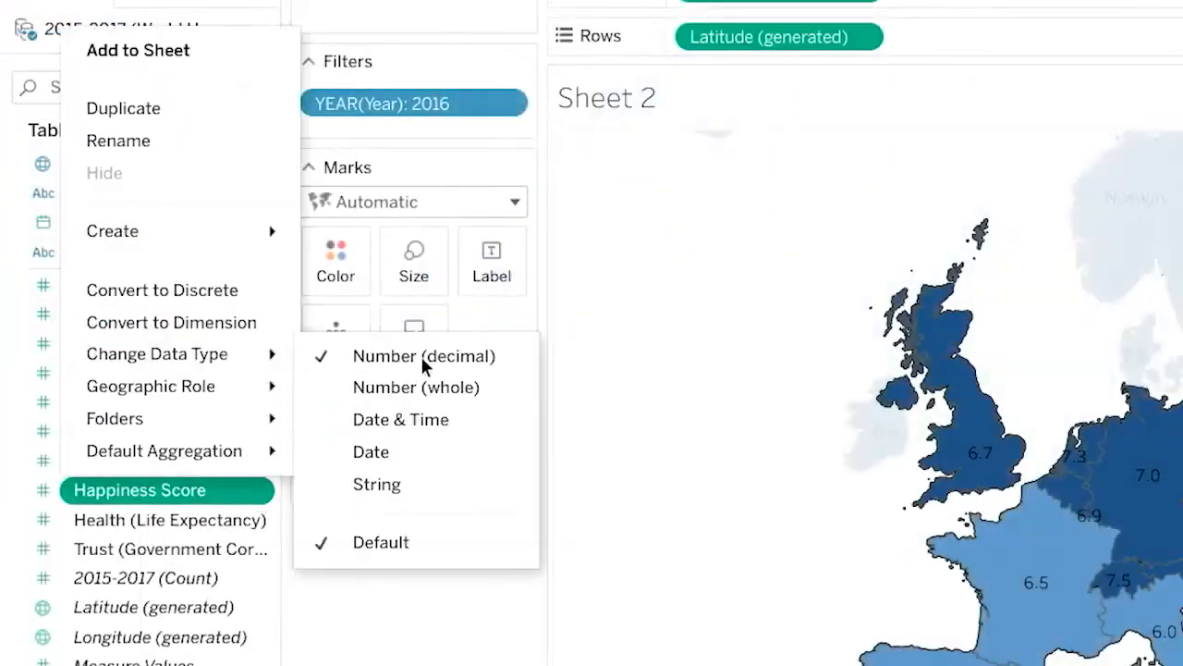
{"action": "left_click", "coordinate": [497, 392]}
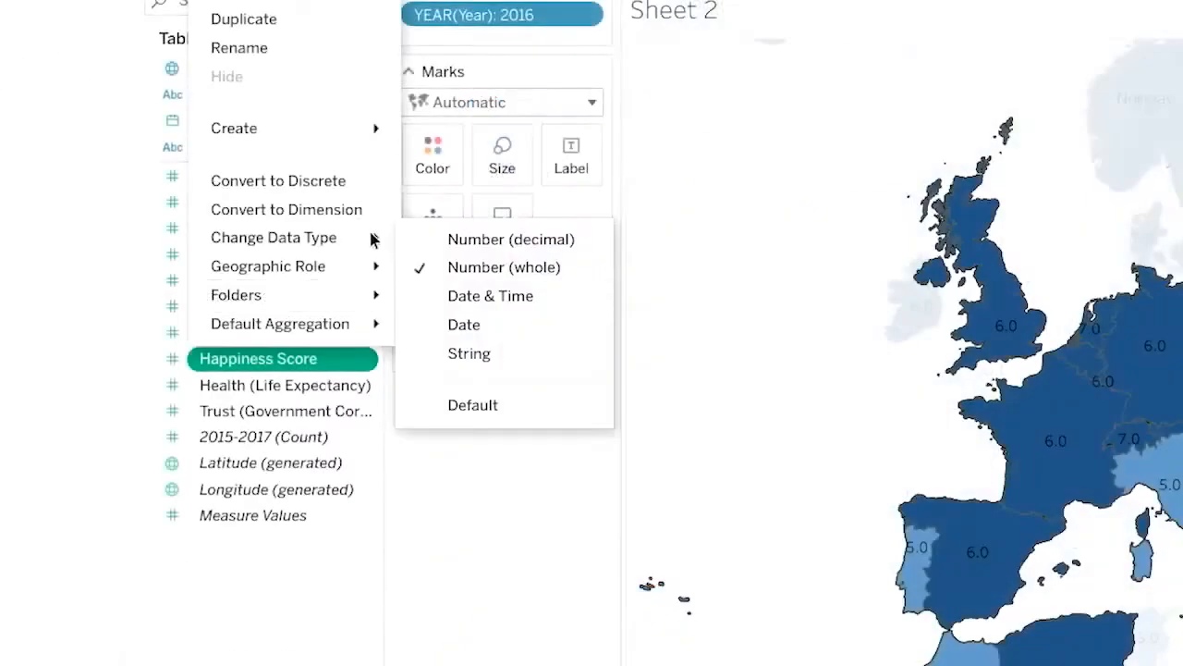
{"action": "left_click", "coordinate": [535, 242]}
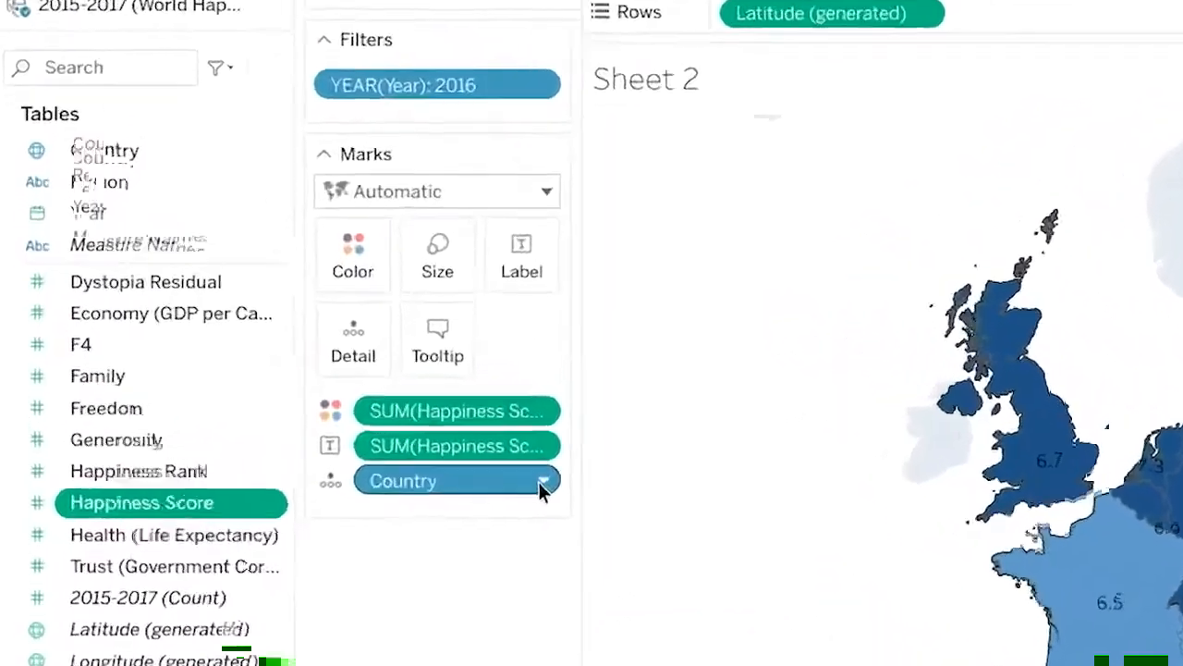
Step: Remove the Country field from the map's marks and undo the removal
{"action": "left_click", "coordinate": [542, 482]}
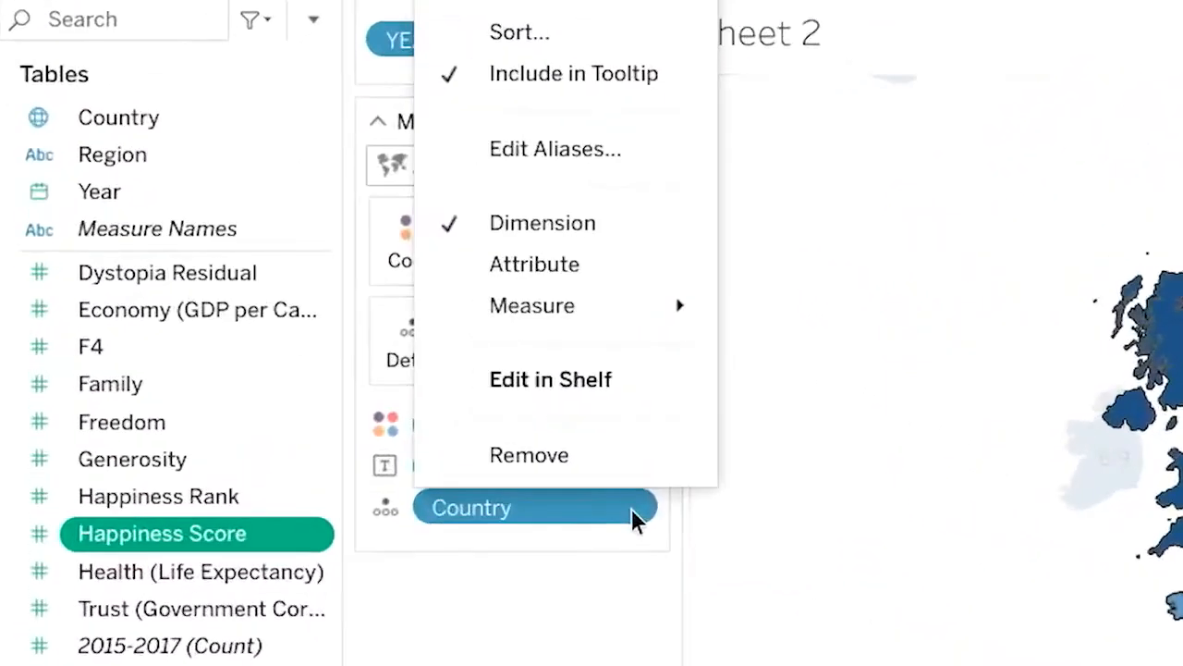
{"action": "left_click", "coordinate": [565, 452]}
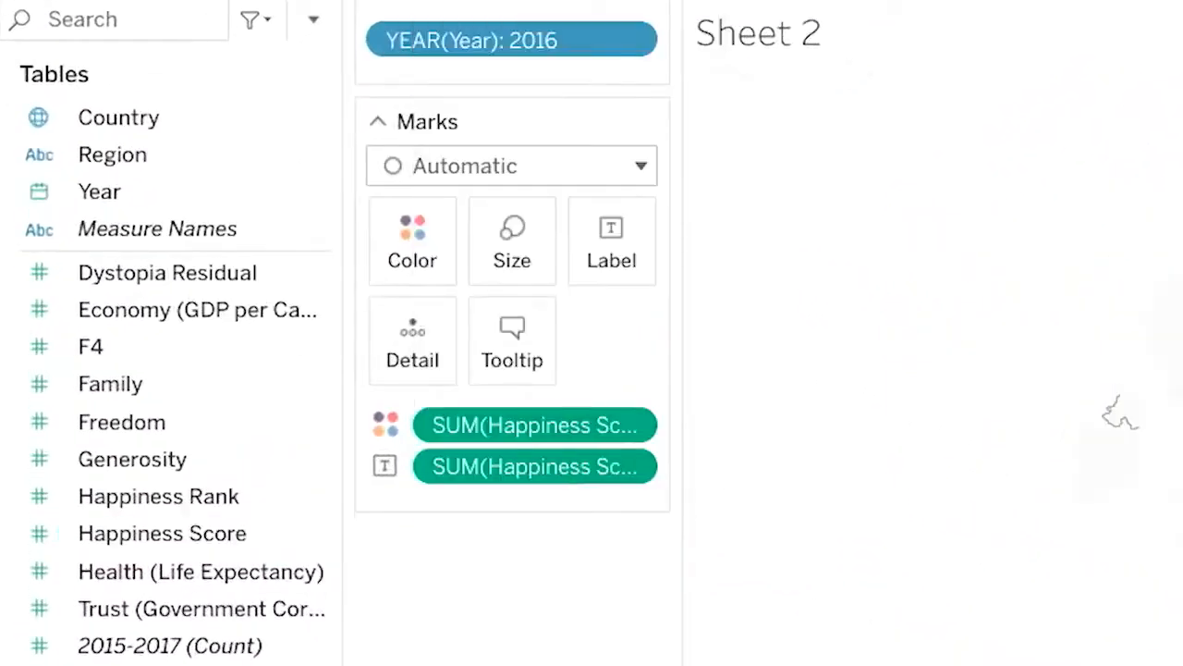
{"action": "key", "text": "ctrl+z"}
Step: Add a Happiness Score filter on all values, keeping the full range from 2.905 to 7.526
{"action": "left_click_drag", "start_coordinate": [170, 545], "coordinate": [549, 76]}
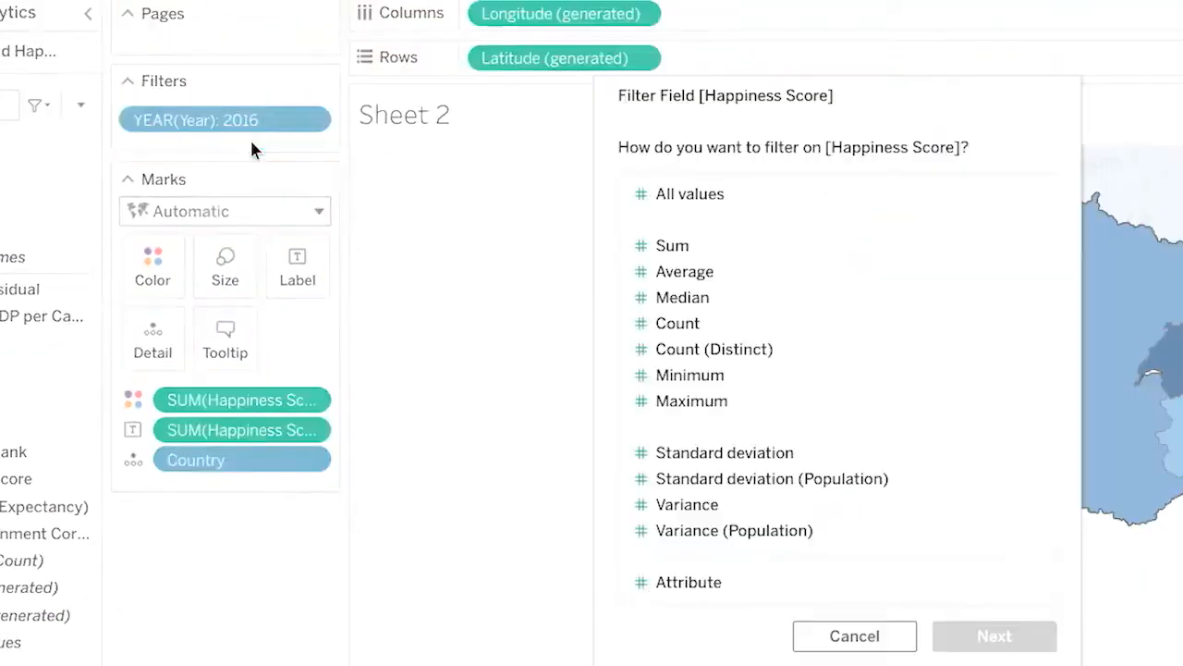
{"action": "left_click", "coordinate": [708, 195]}
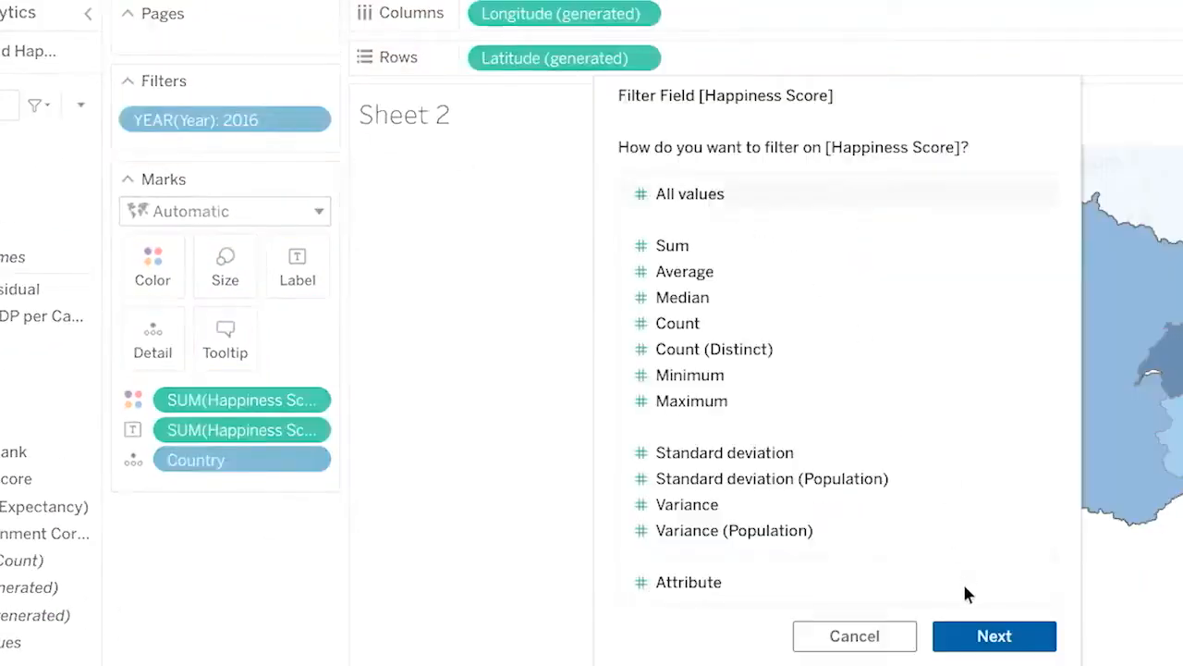
{"action": "left_click", "coordinate": [967, 636]}
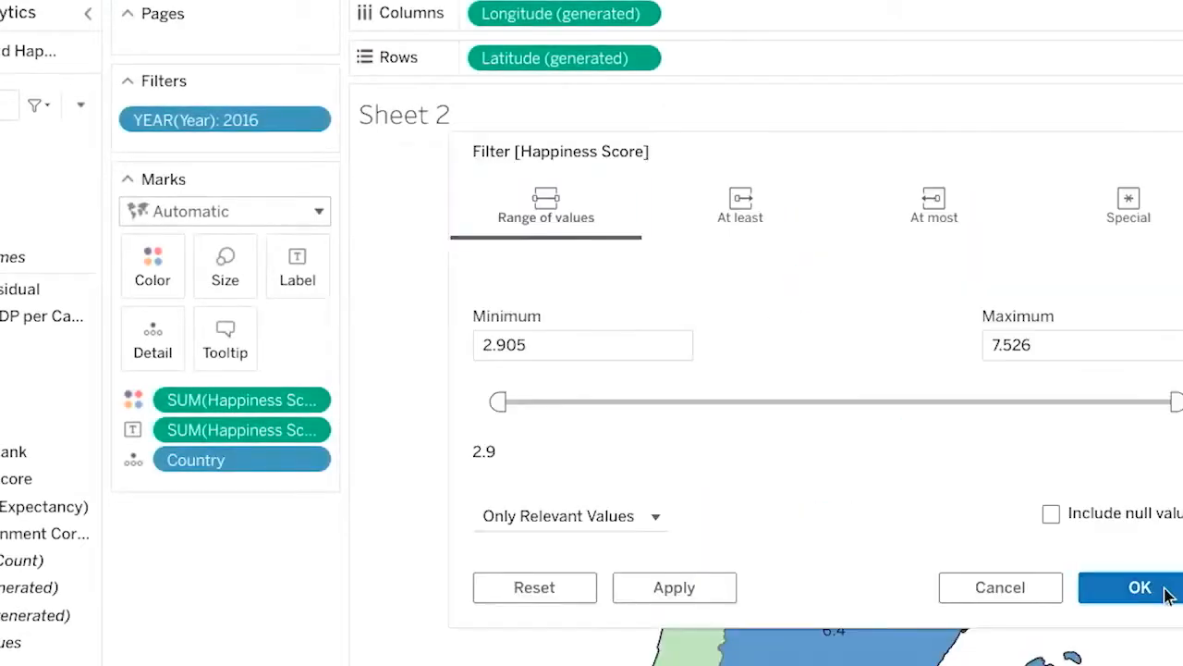
{"action": "left_click", "coordinate": [1139, 586]}
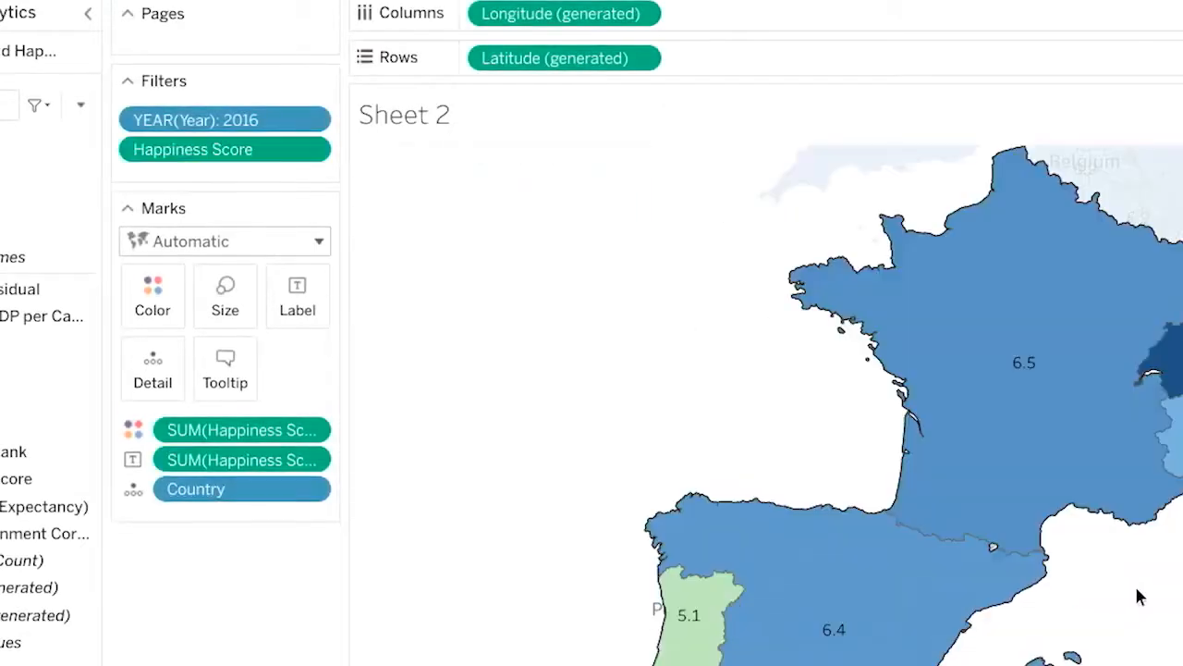
Step: Show the Happiness Score filter control beside the map and lower its maximum to 6.0
{"action": "left_click", "coordinate": [321, 147]}
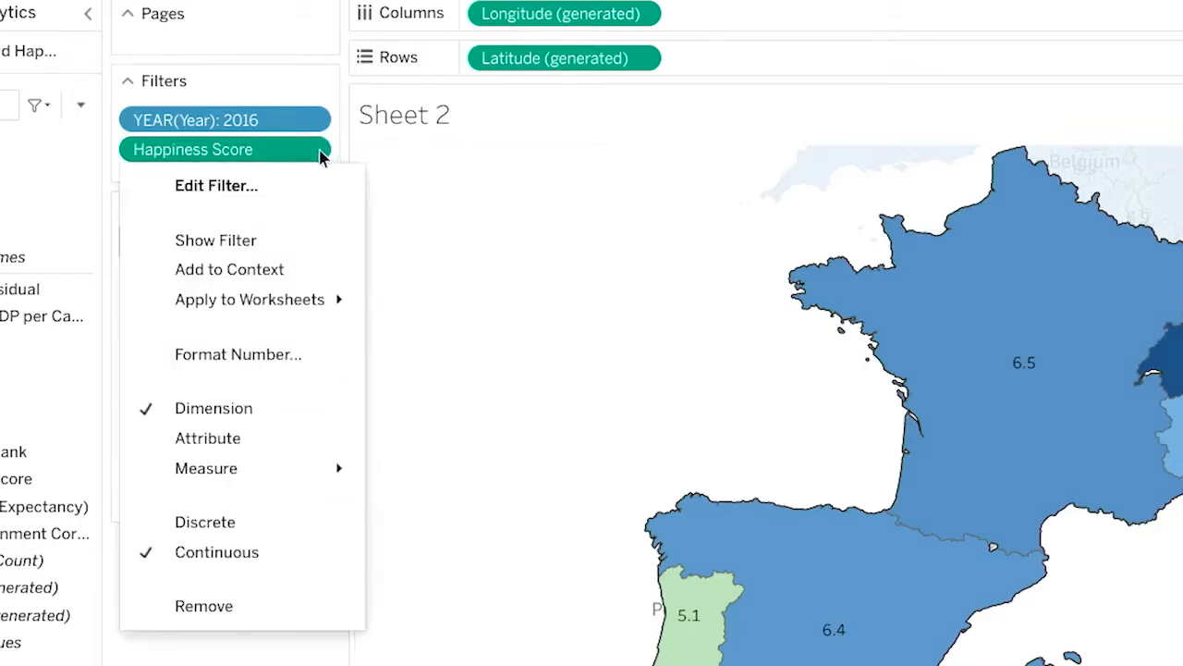
{"action": "left_click", "coordinate": [268, 240]}
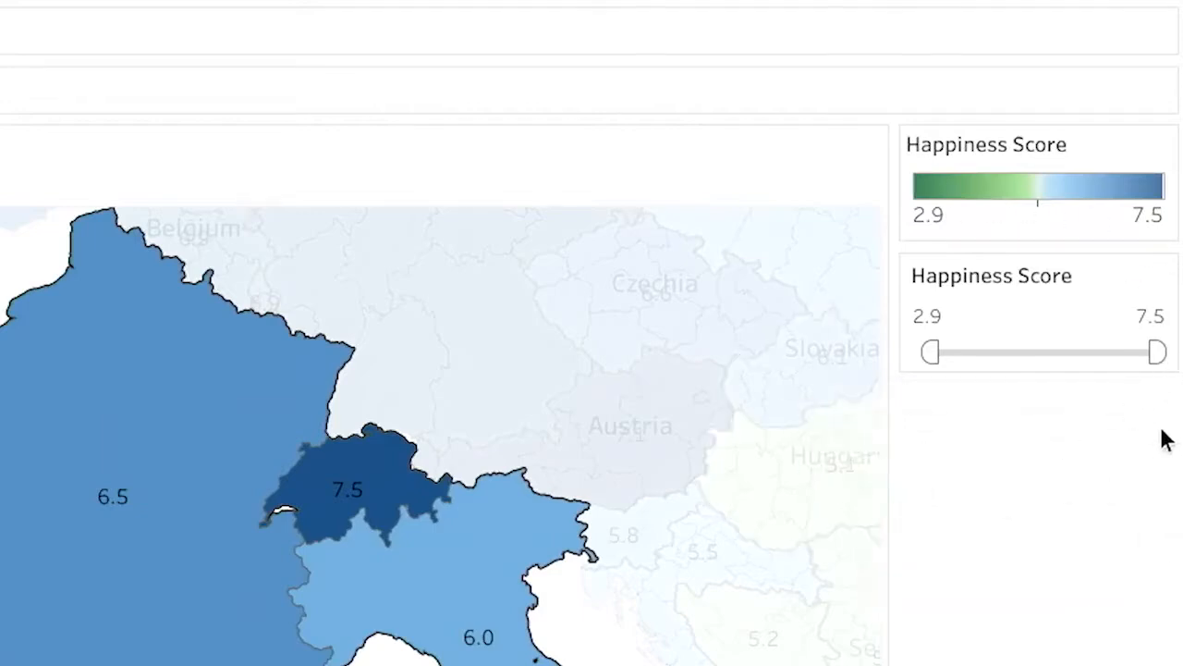
{"action": "left_click_drag", "start_coordinate": [1156, 352], "coordinate": [1088, 353]}
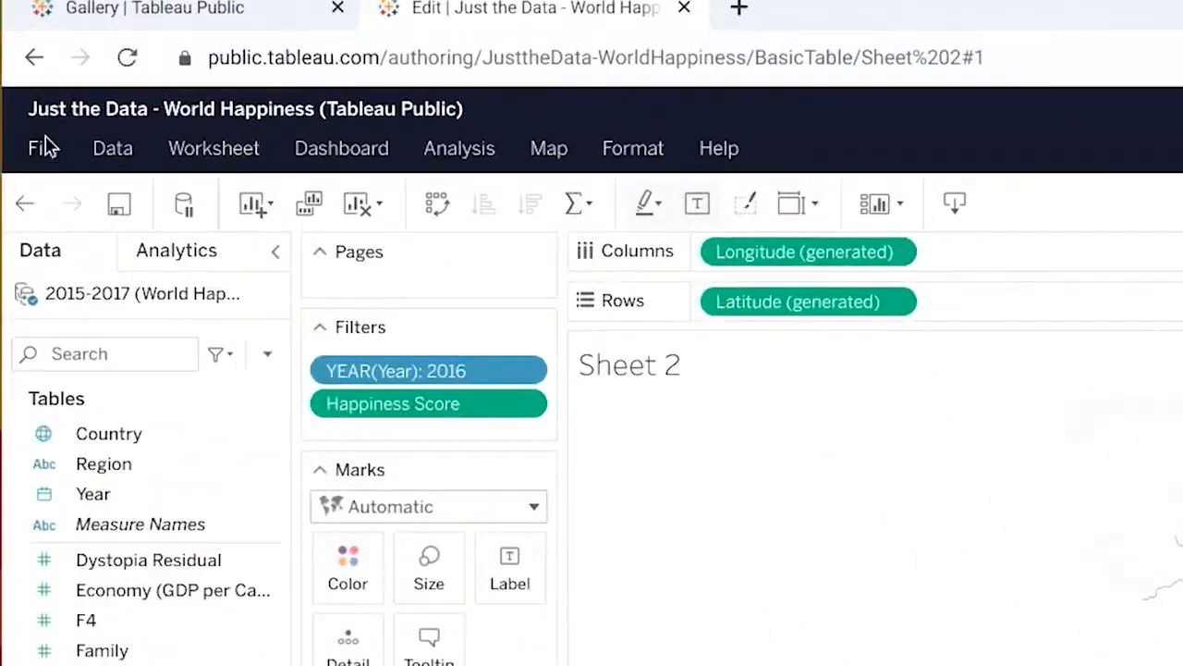
Step: Save a copy of the workbook as "My World Happiness Demo" with its sheets shown as tabs
{"action": "left_click", "coordinate": [24, 89]}
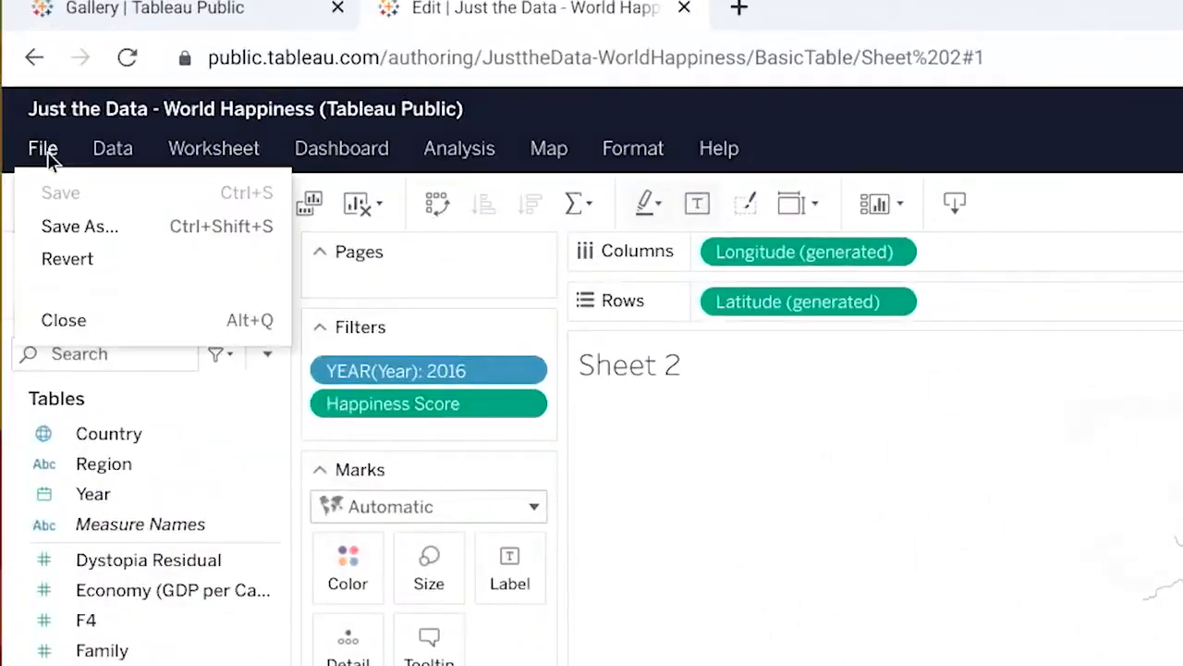
{"action": "left_click", "coordinate": [77, 229]}
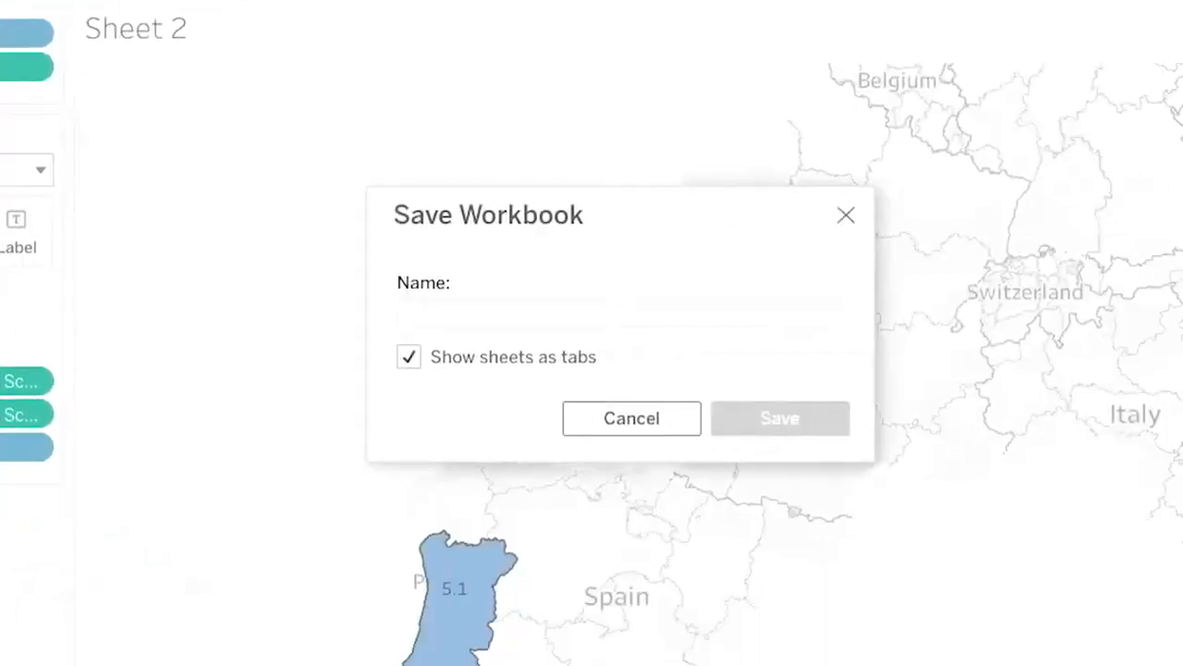
{"action": "type", "text": "My World Happiness"}
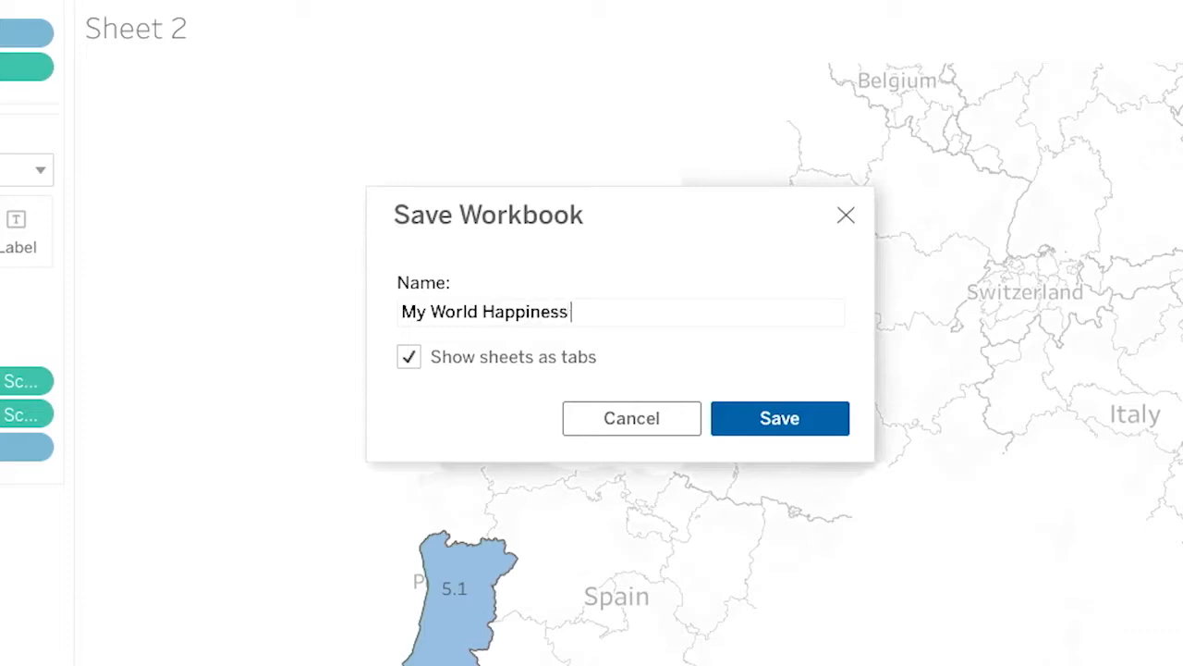
{"action": "type", "text": " Demo"}
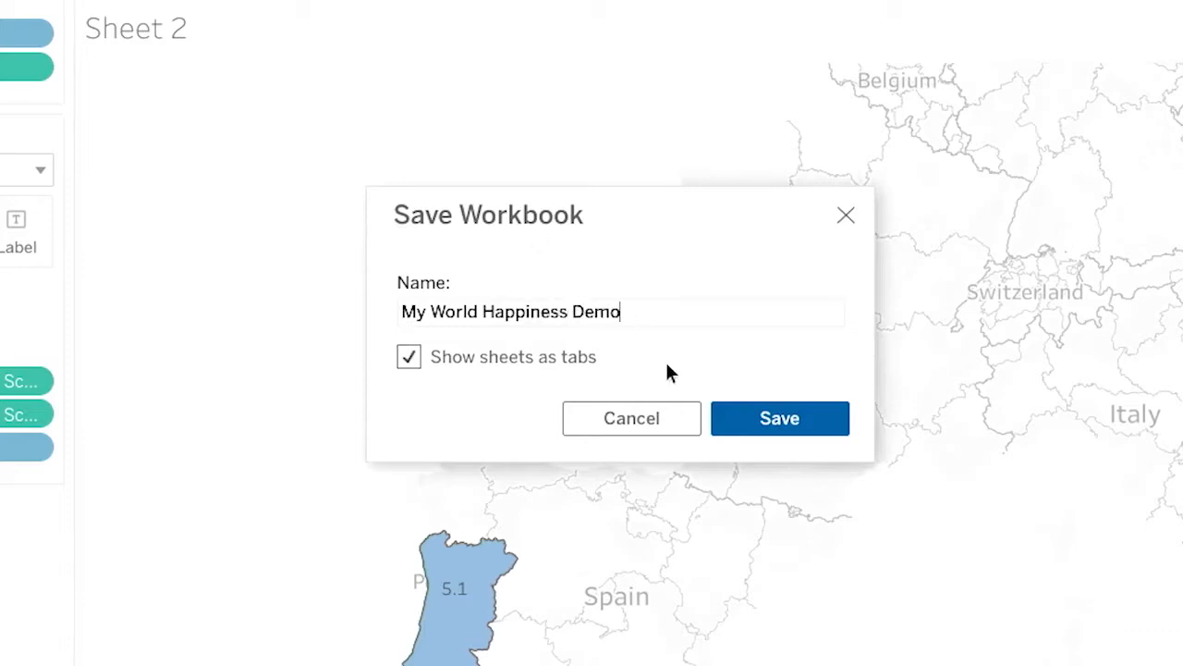
{"action": "left_click", "coordinate": [782, 416]}
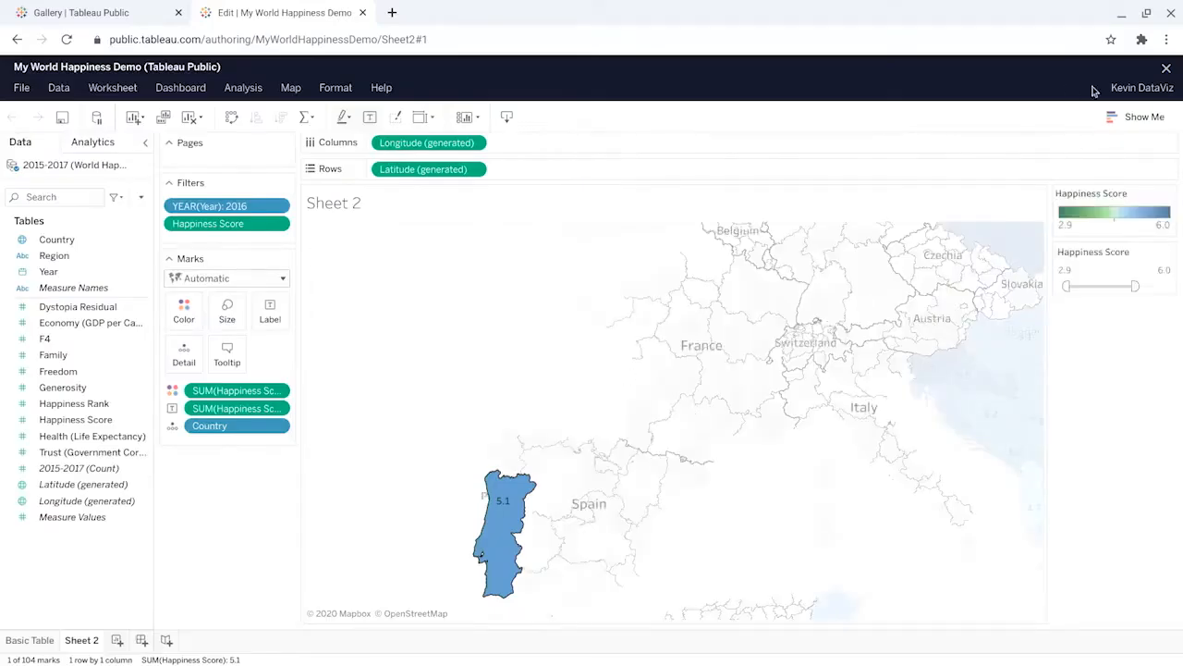
Step: Close the workbook editor, dismiss the publish notice, and go to the profile page listing the published vizzes
{"action": "left_click", "coordinate": [1166, 69]}
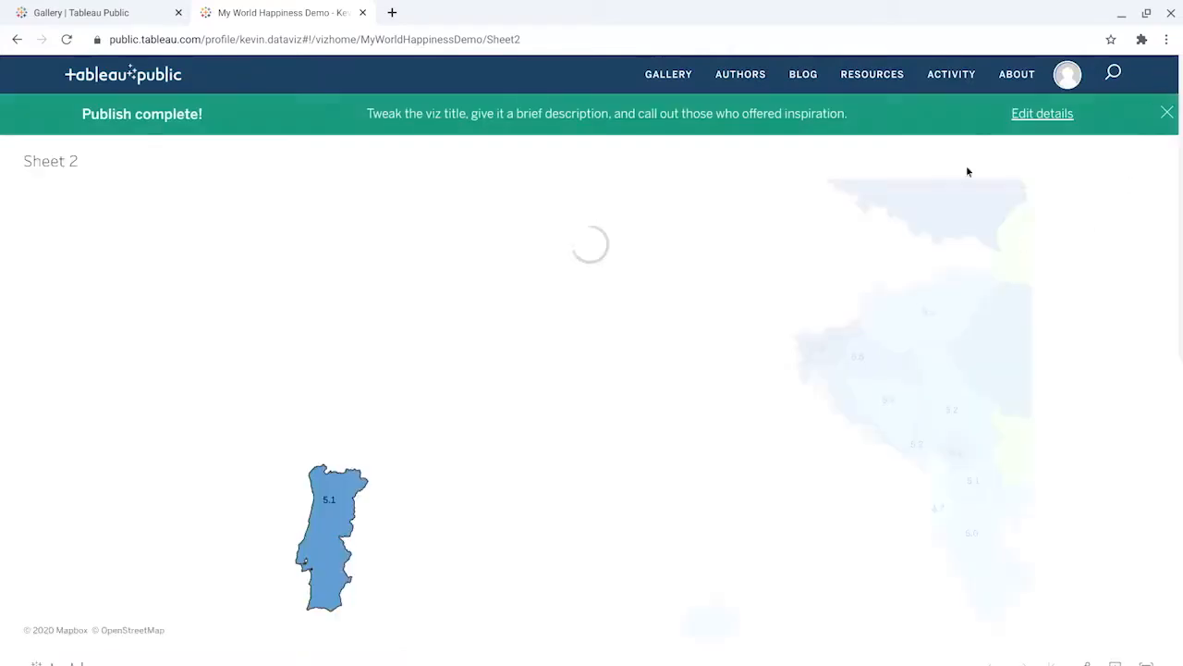
{"action": "left_click", "coordinate": [1167, 113]}
{"action": "left_click", "coordinate": [115, 122]}
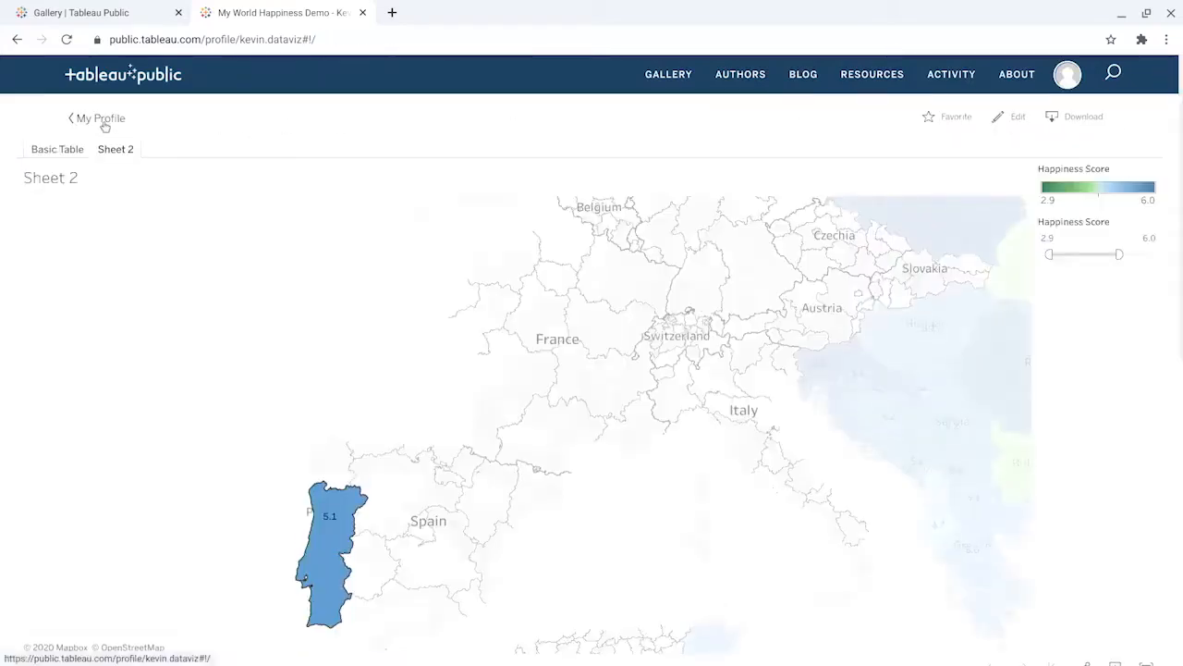
{"action": "mouse_move", "coordinate": [169, 432]}
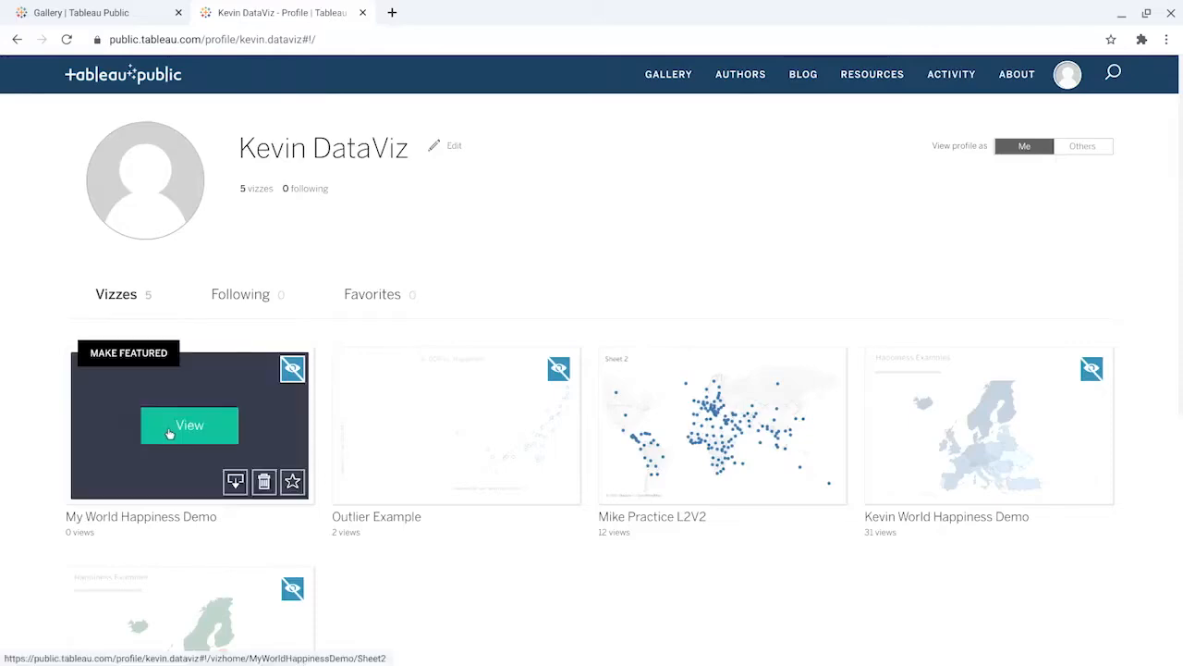
Step: Toggle the profile visibility of My World Happiness Demo, leaving it unhidden, and open the viz
{"action": "left_click", "coordinate": [768, 252]}
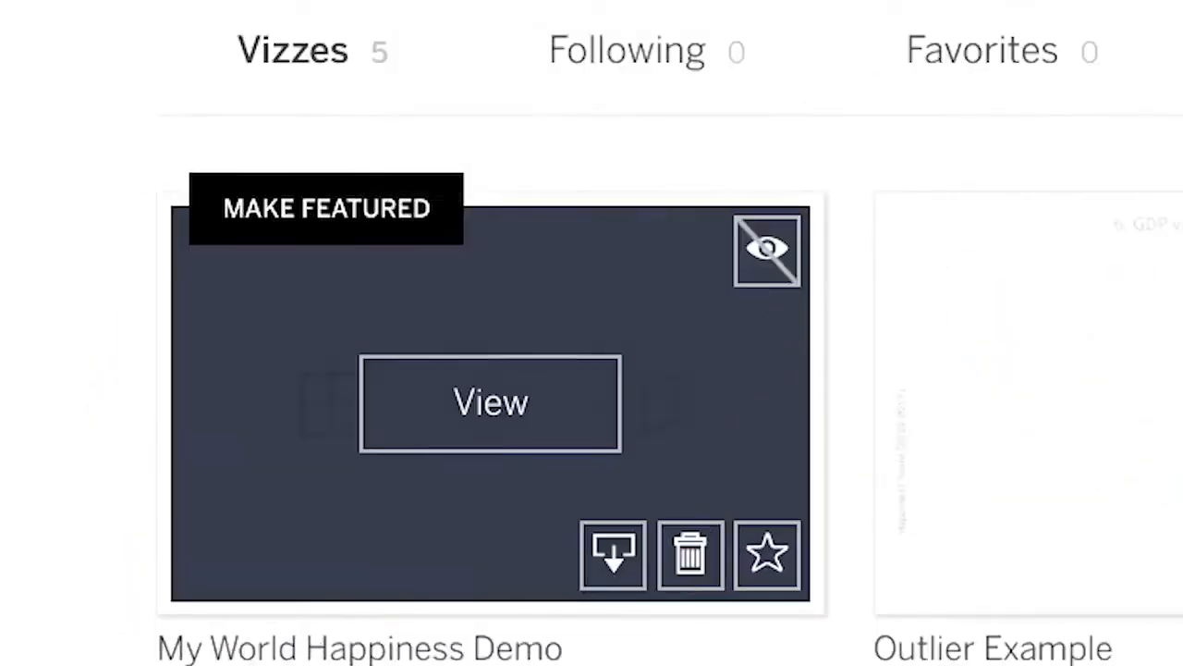
{"action": "left_click", "coordinate": [764, 270]}
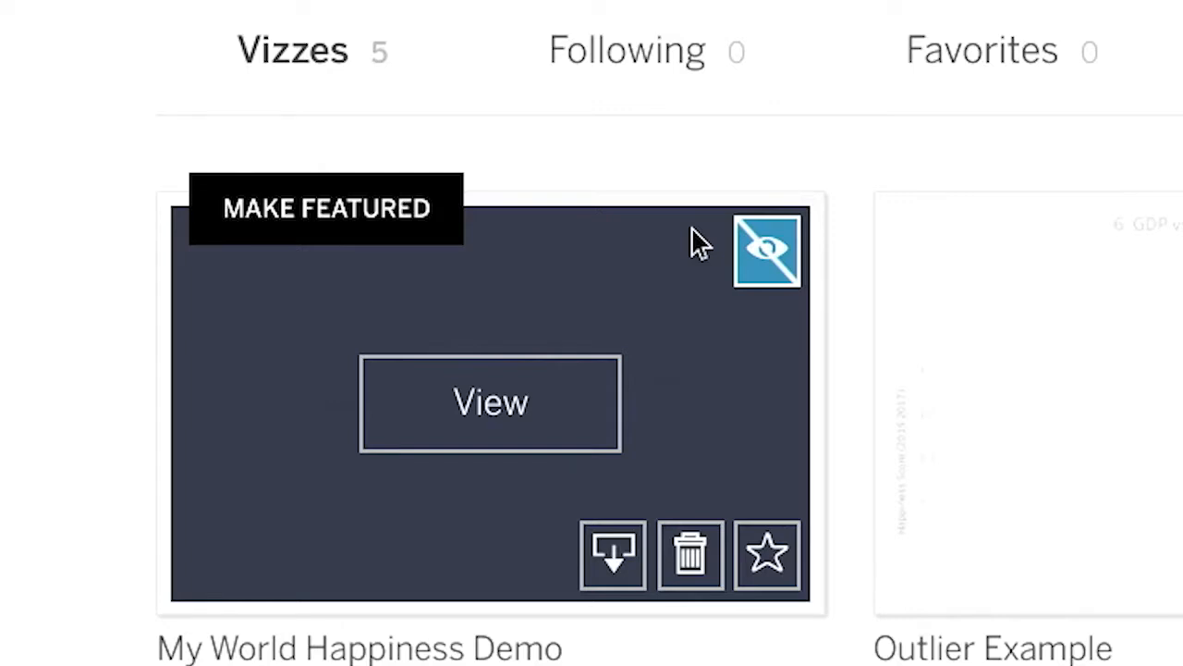
{"action": "left_click", "coordinate": [290, 370]}
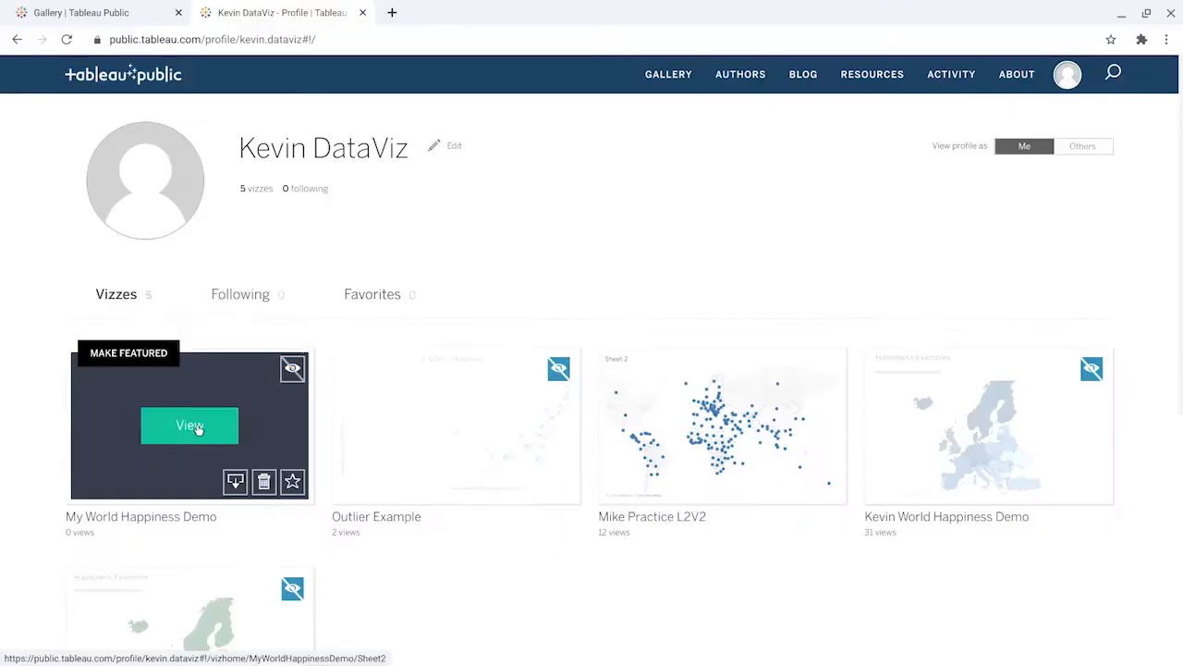
{"action": "left_click", "coordinate": [189, 426]}
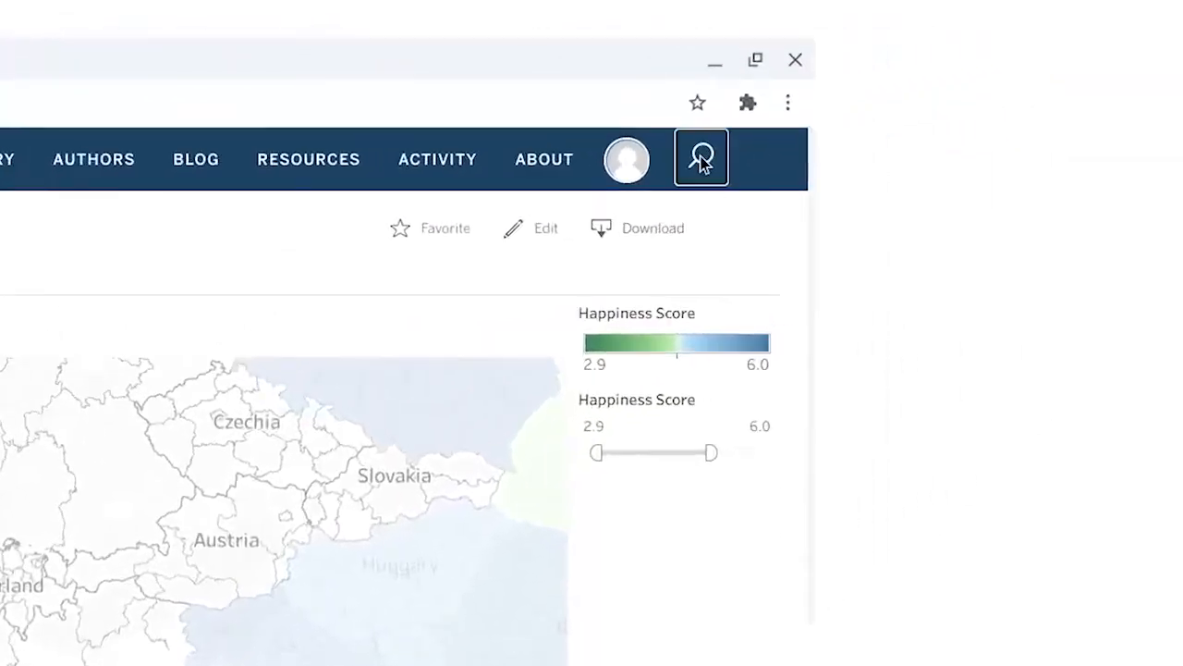
Step: Search Tableau Public for "world happiness" and browse down the list of matching vizzes
{"action": "left_click", "coordinate": [702, 161]}
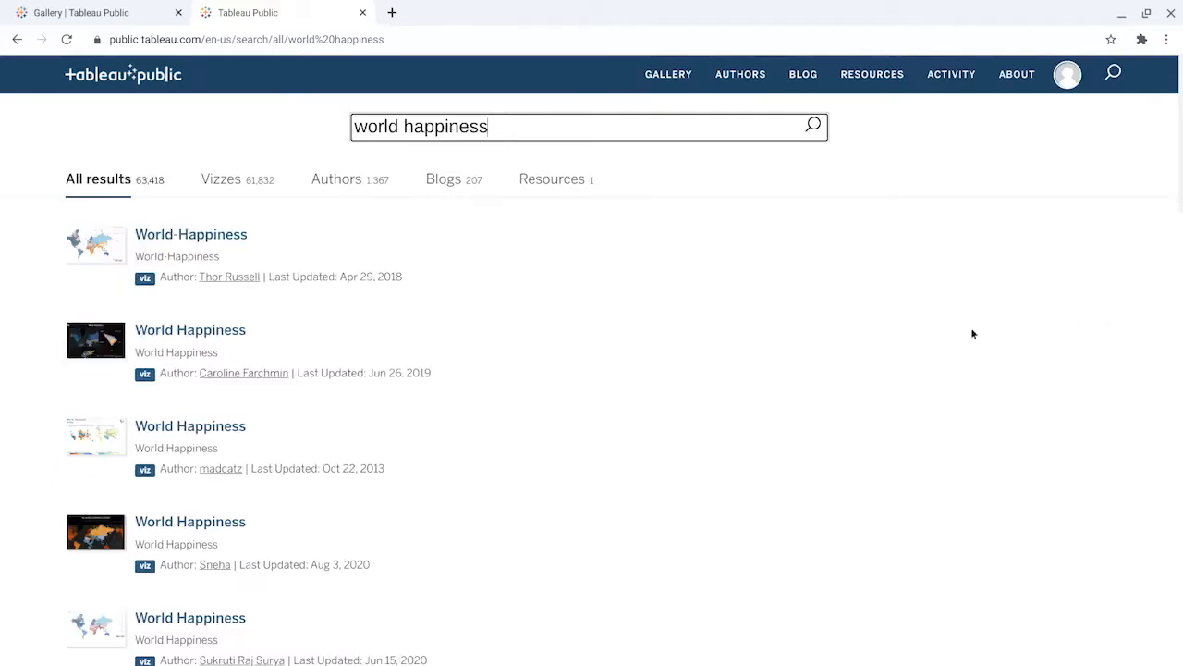
{"action": "scroll", "coordinate": [517, 348], "scroll_direction": "down", "scroll_amount": 2}
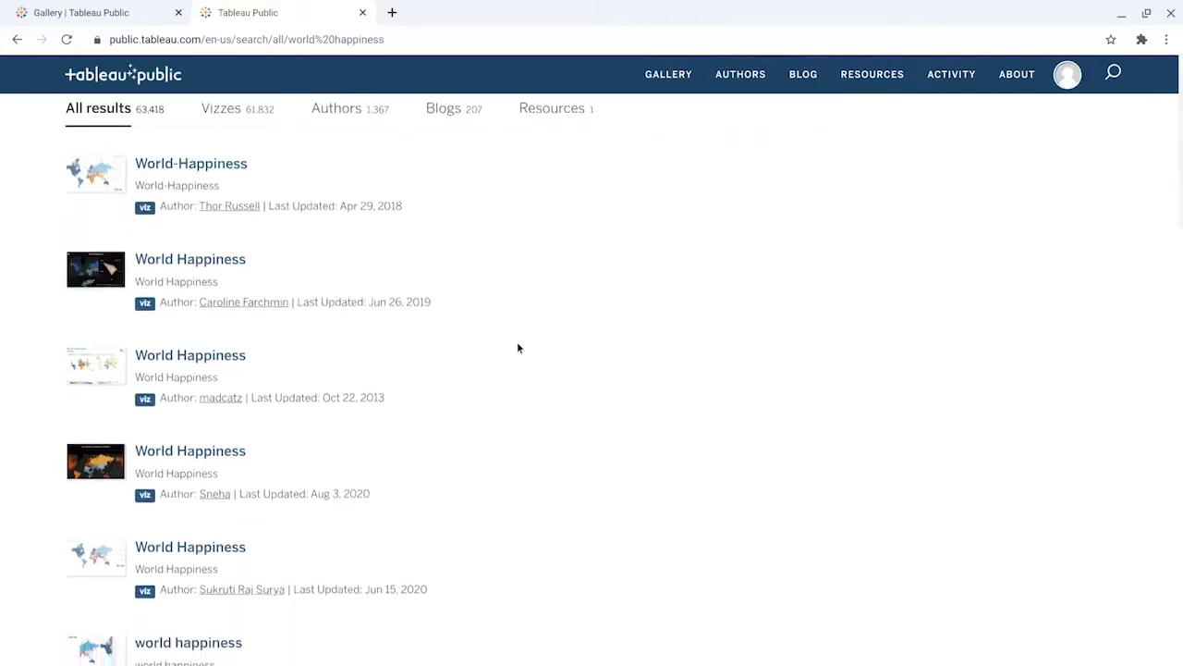
{"action": "scroll", "coordinate": [517, 348], "scroll_direction": "down", "scroll_amount": 2}
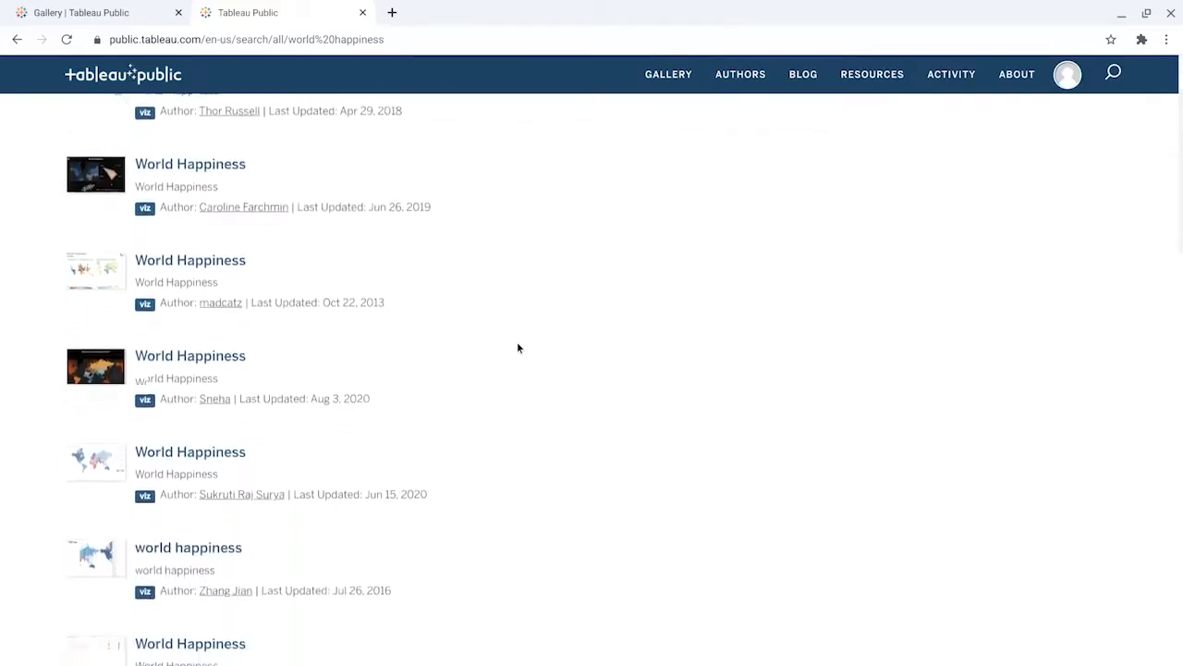
{"action": "scroll", "coordinate": [518, 347], "scroll_direction": "down", "scroll_amount": 5}
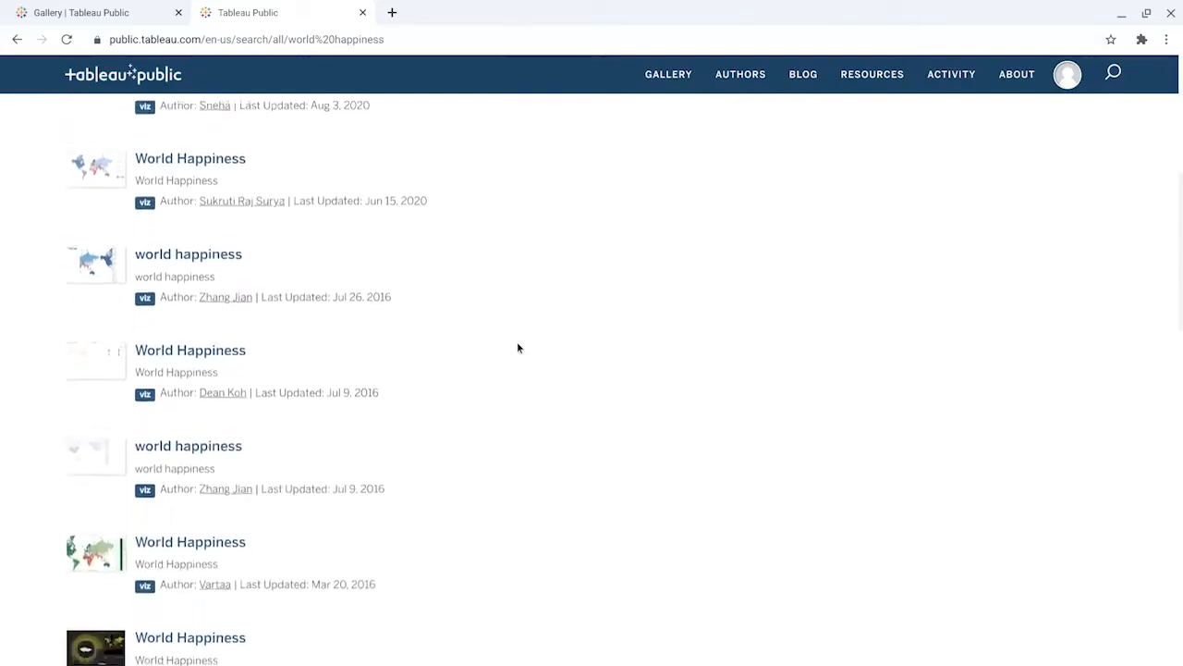
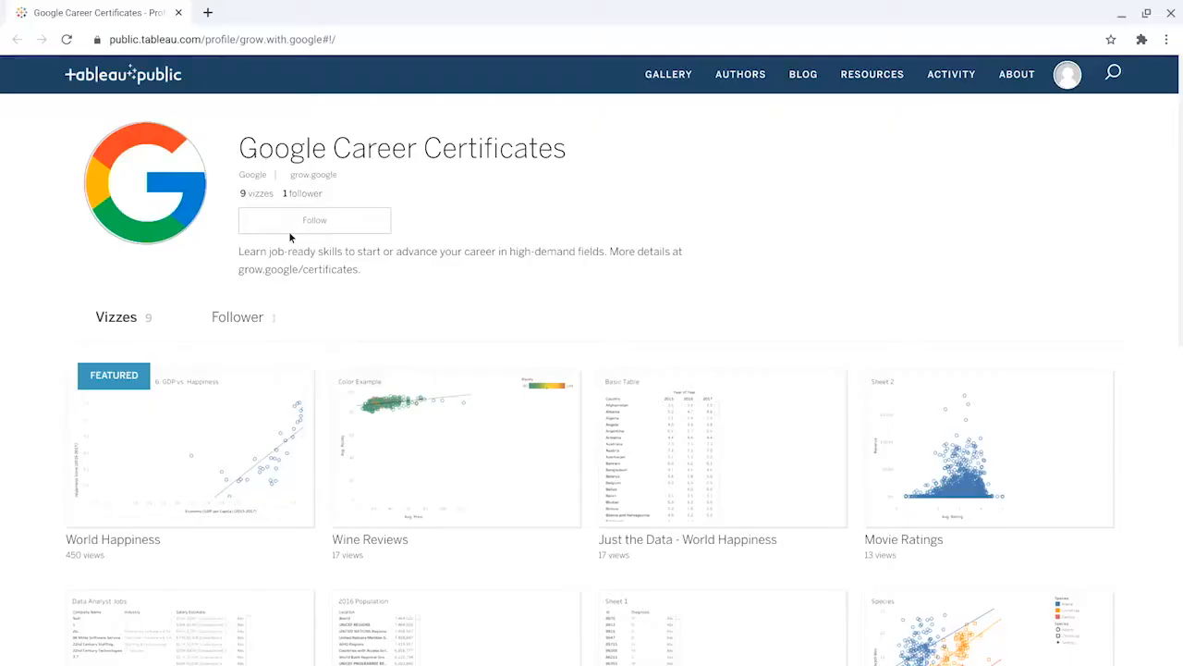
Step: Open Just the Data - World Happiness from the profile, make an editable copy, and add a new worksheet
{"action": "mouse_move", "coordinate": [707, 444]}
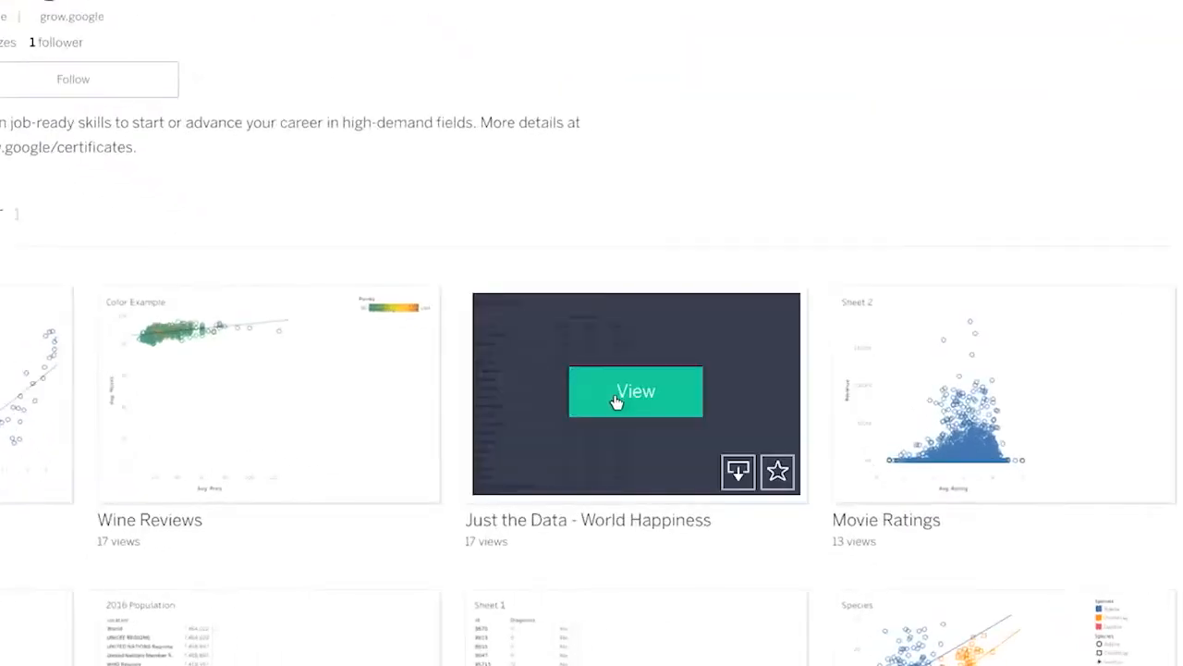
{"action": "left_click", "coordinate": [616, 398]}
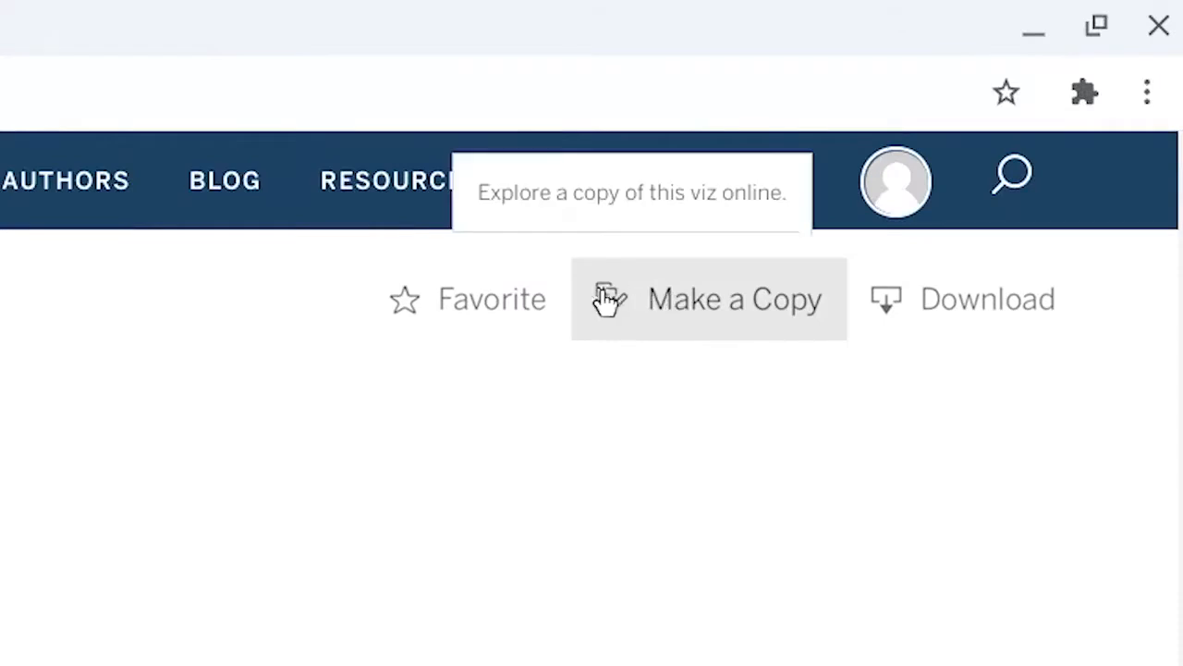
{"action": "left_click", "coordinate": [607, 301]}
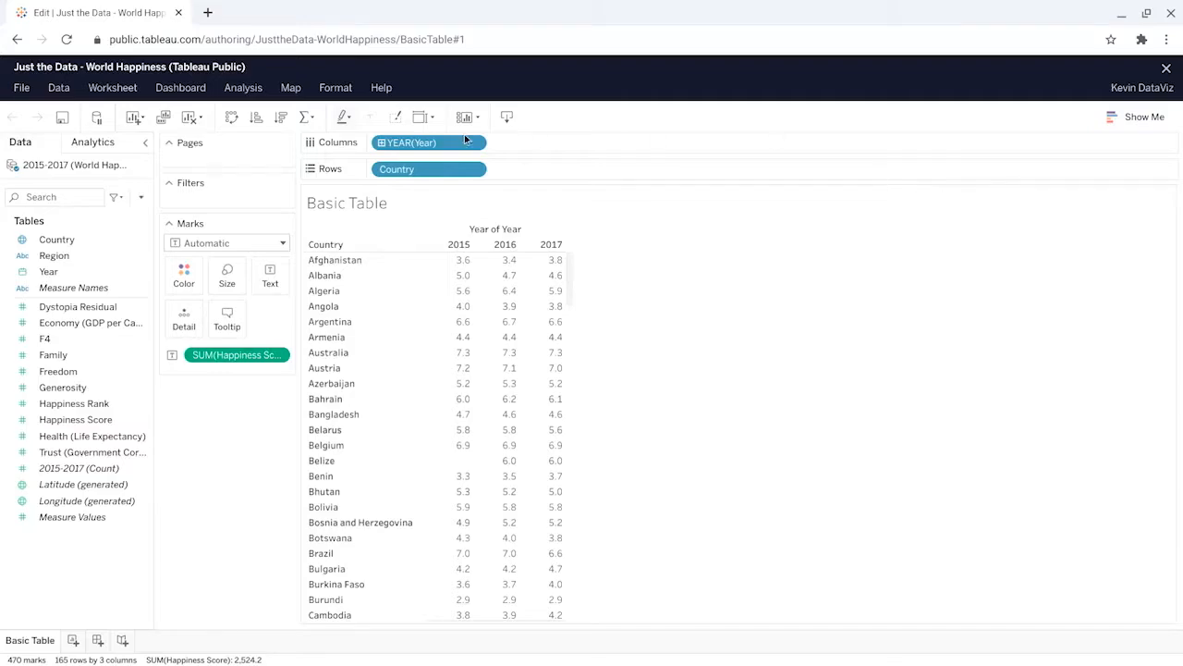
{"action": "left_click", "coordinate": [216, 164]}
{"action": "left_click", "coordinate": [218, 196]}
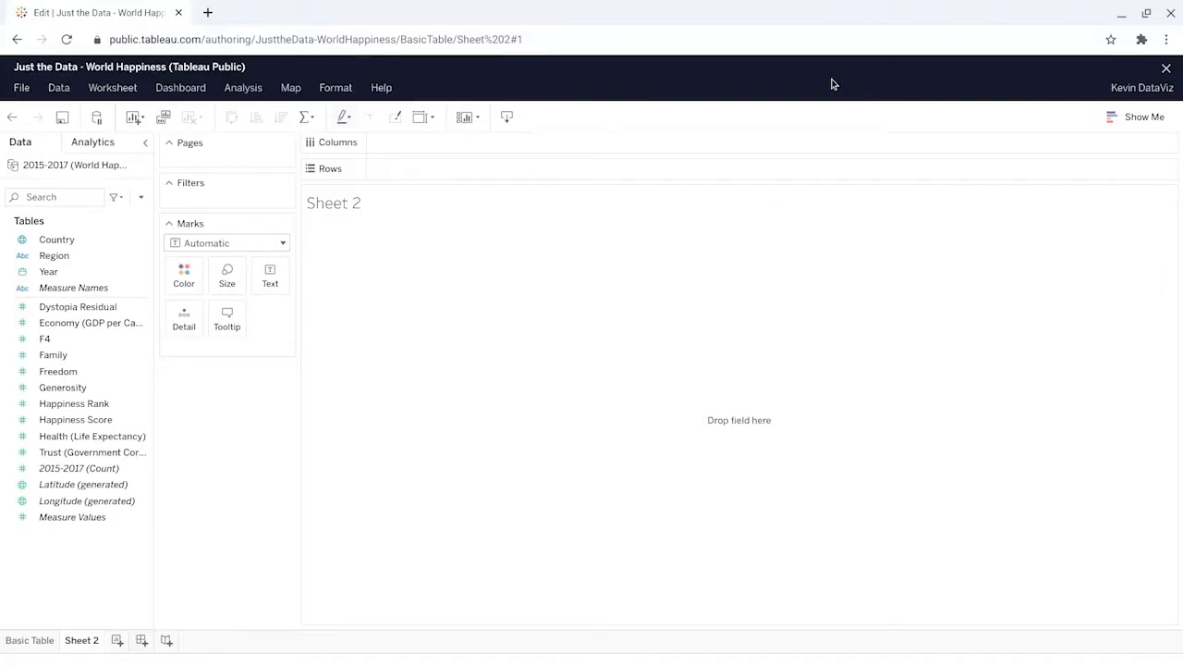
Step: Filter the new worksheet on the years of the Year field, keeping only 2016
{"action": "left_click_drag", "start_coordinate": [68, 271], "coordinate": [111, 250]}
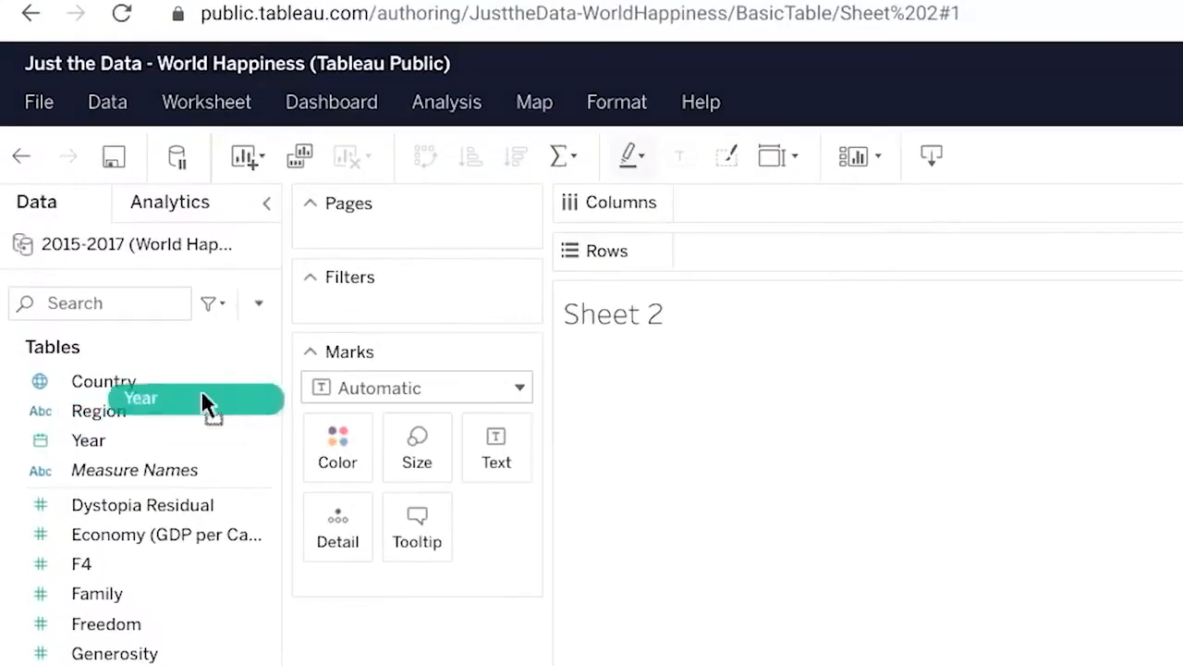
{"action": "left_click_drag", "start_coordinate": [205, 404], "coordinate": [402, 293]}
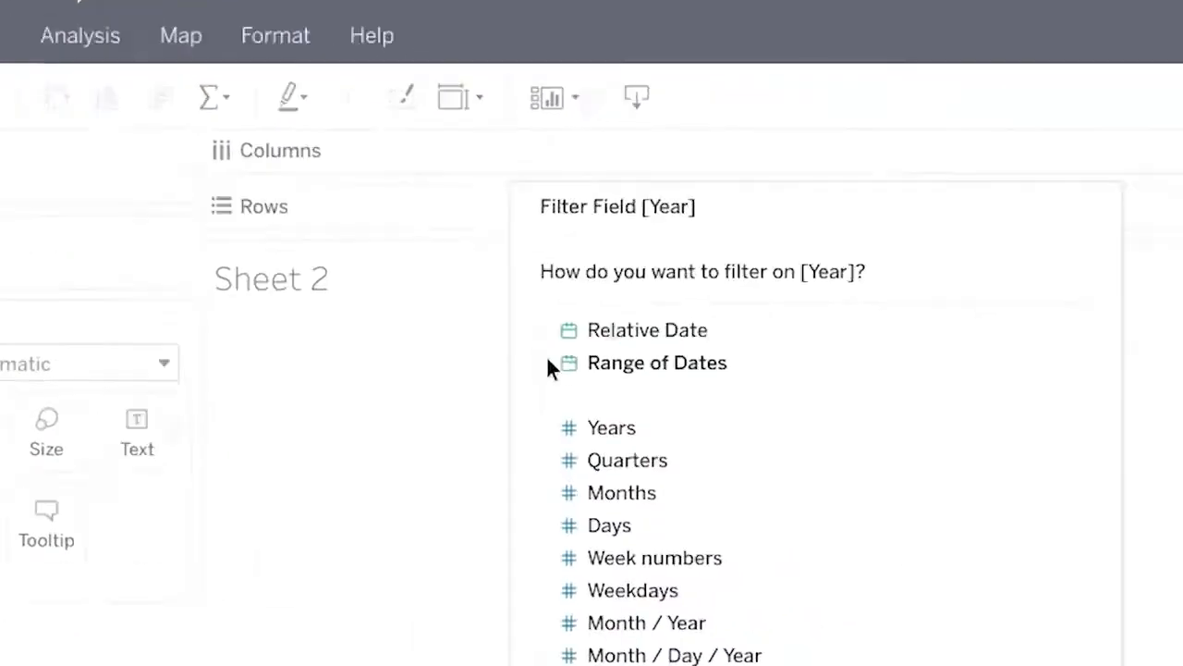
{"action": "left_click", "coordinate": [634, 429]}
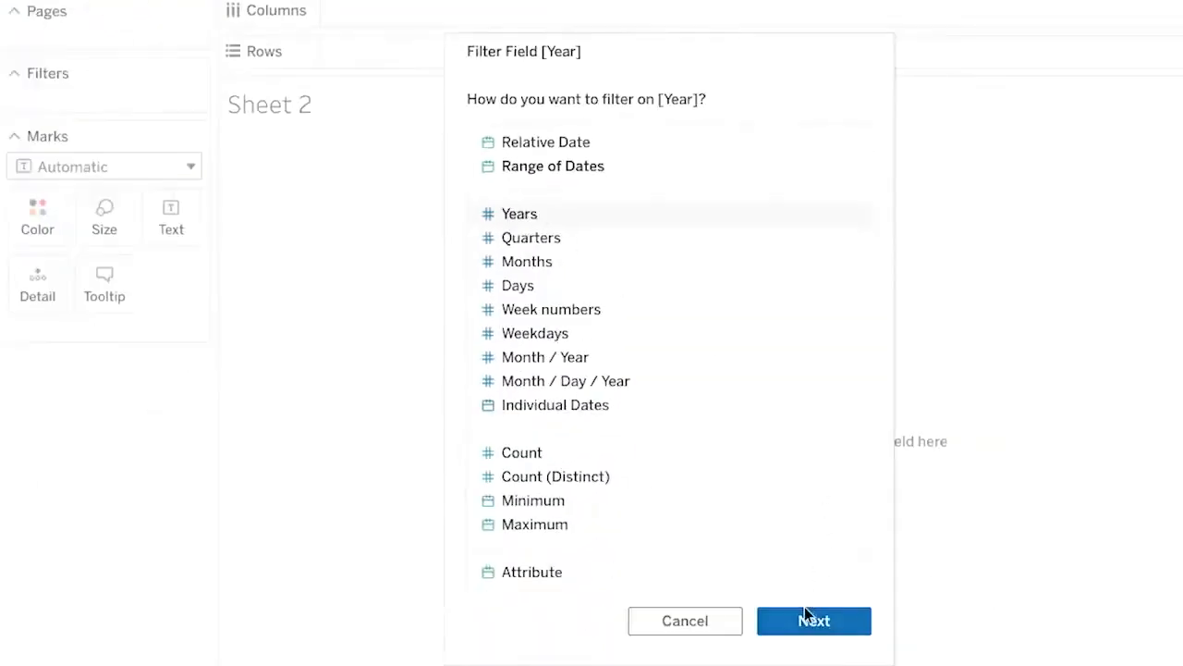
{"action": "left_click", "coordinate": [804, 616]}
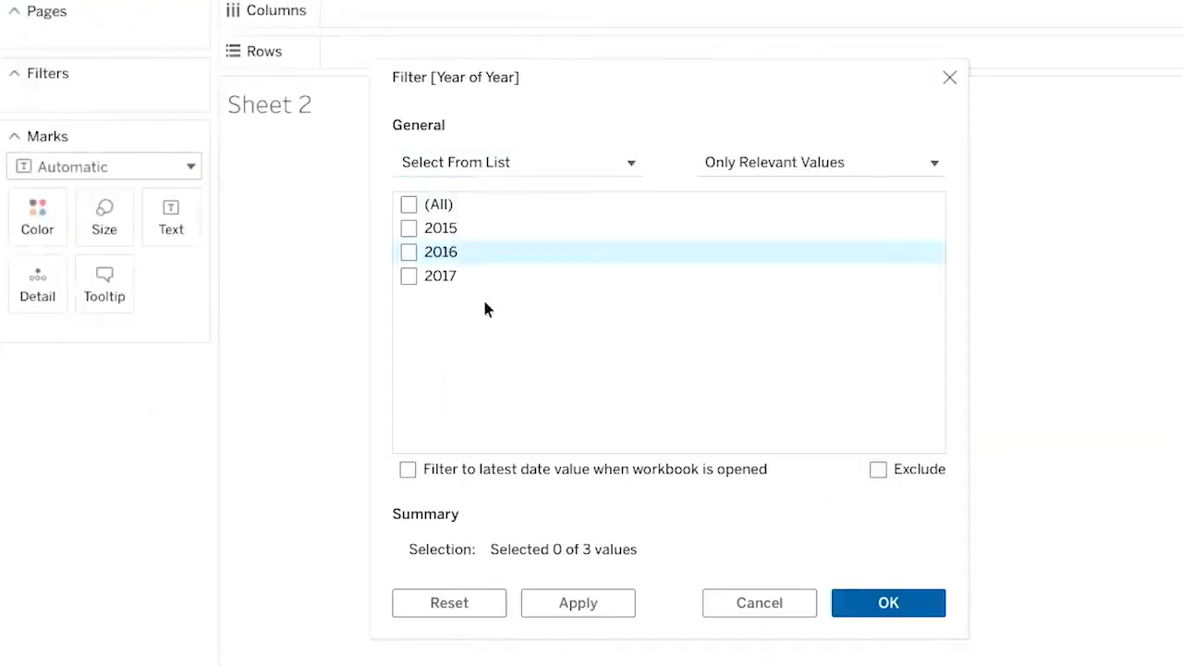
{"action": "left_click", "coordinate": [409, 252]}
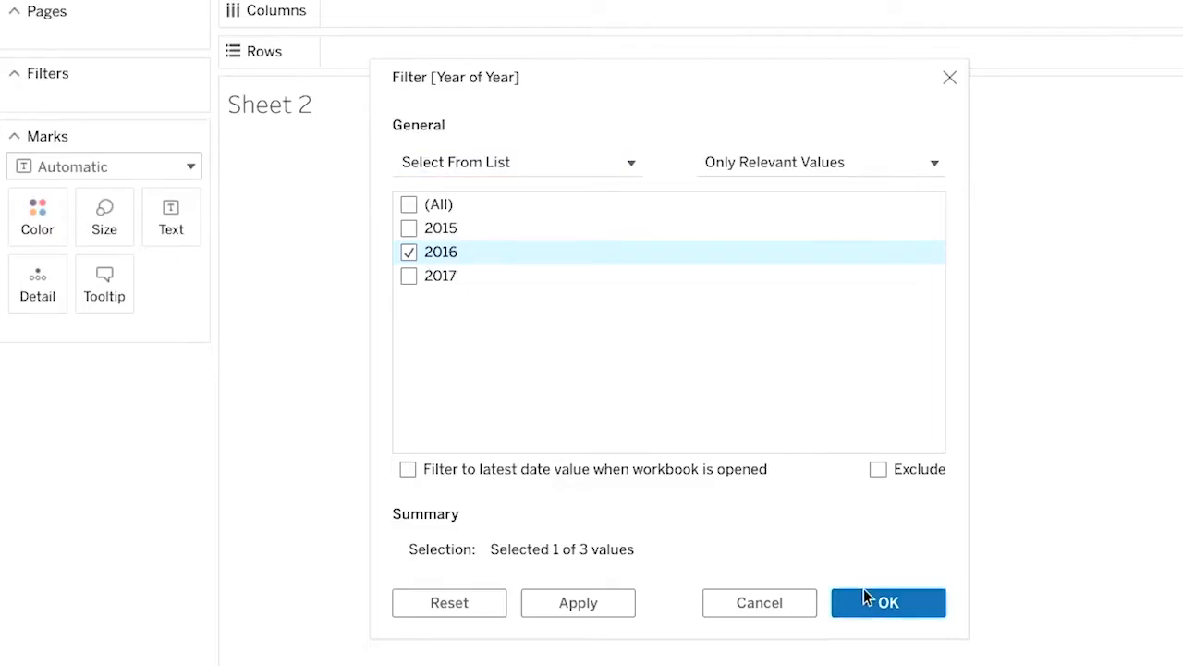
{"action": "left_click", "coordinate": [864, 594]}
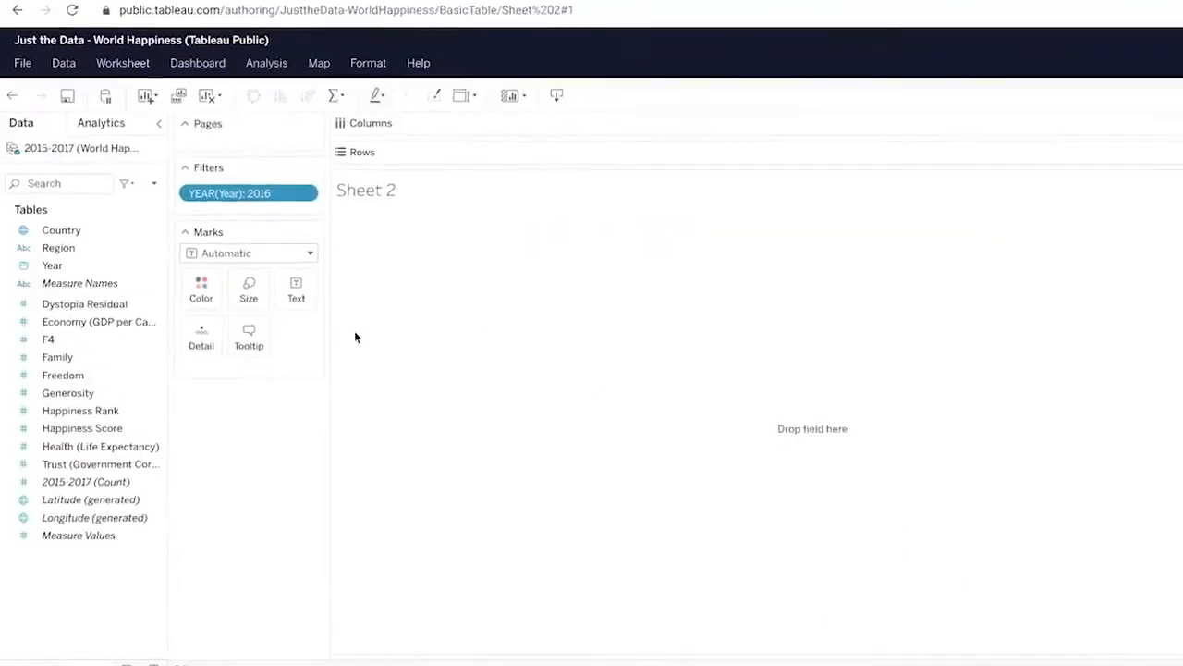
Step: Plot Happiness Score as rows against Economy (GDP per Capita) as columns, with Country as detail, and add a trend line
{"action": "left_click_drag", "start_coordinate": [95, 454], "coordinate": [578, 105]}
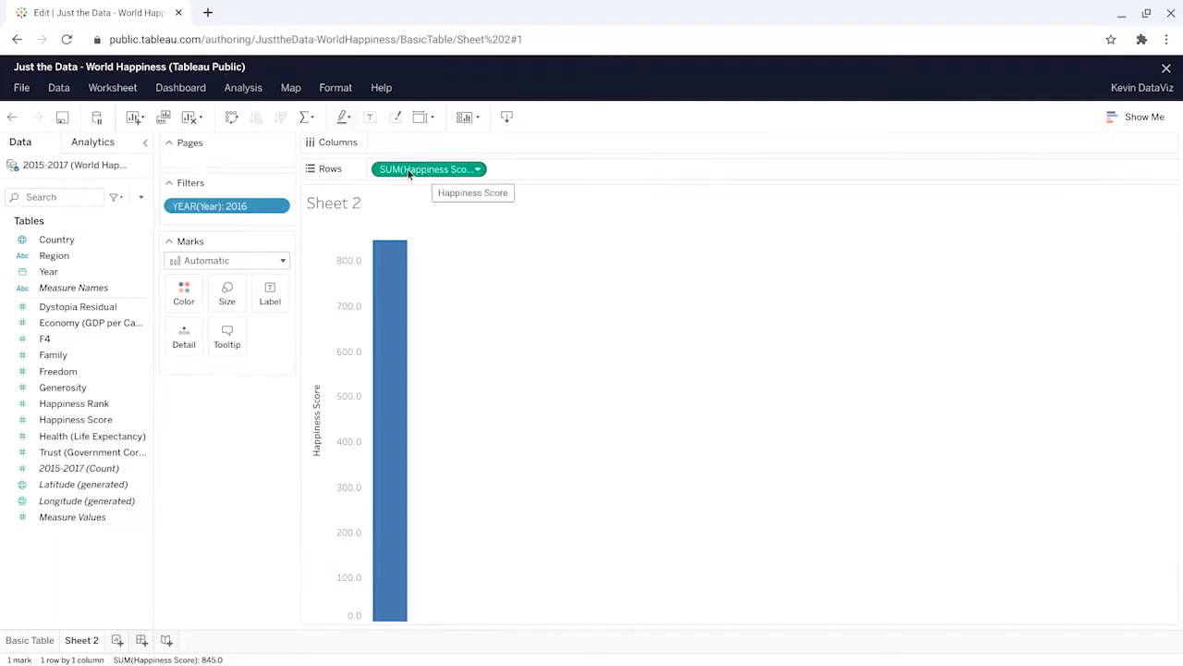
{"action": "left_click_drag", "start_coordinate": [116, 323], "coordinate": [424, 142]}
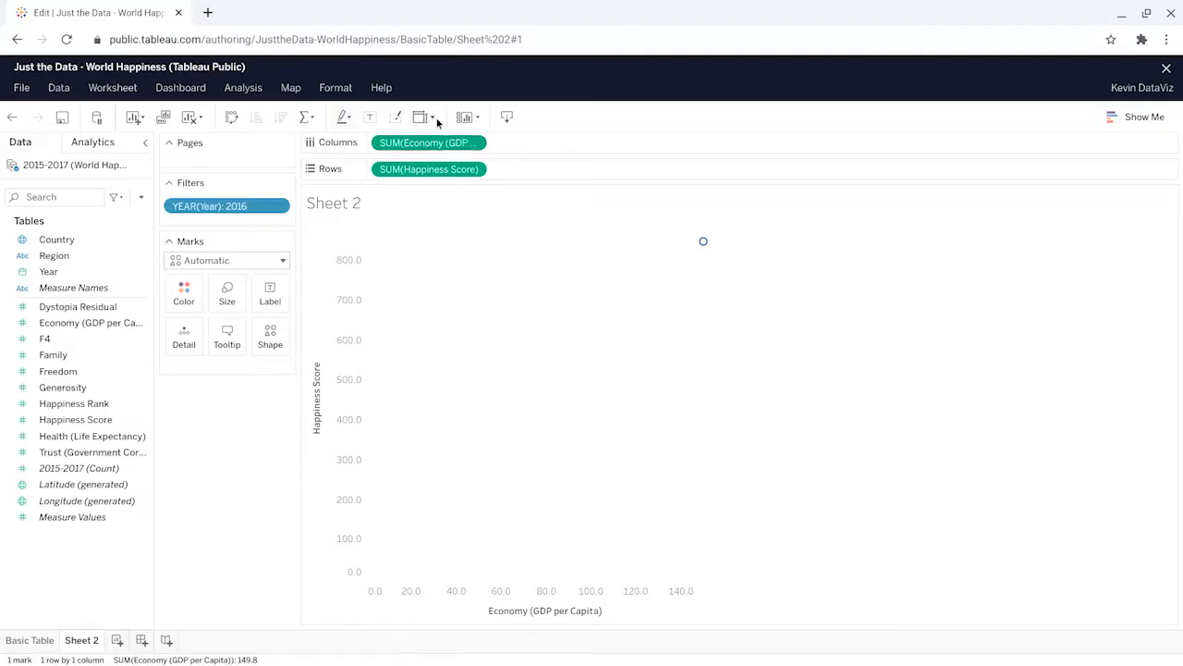
{"action": "left_click", "coordinate": [80, 242]}
{"action": "left_click_drag", "start_coordinate": [80, 242], "coordinate": [184, 337]}
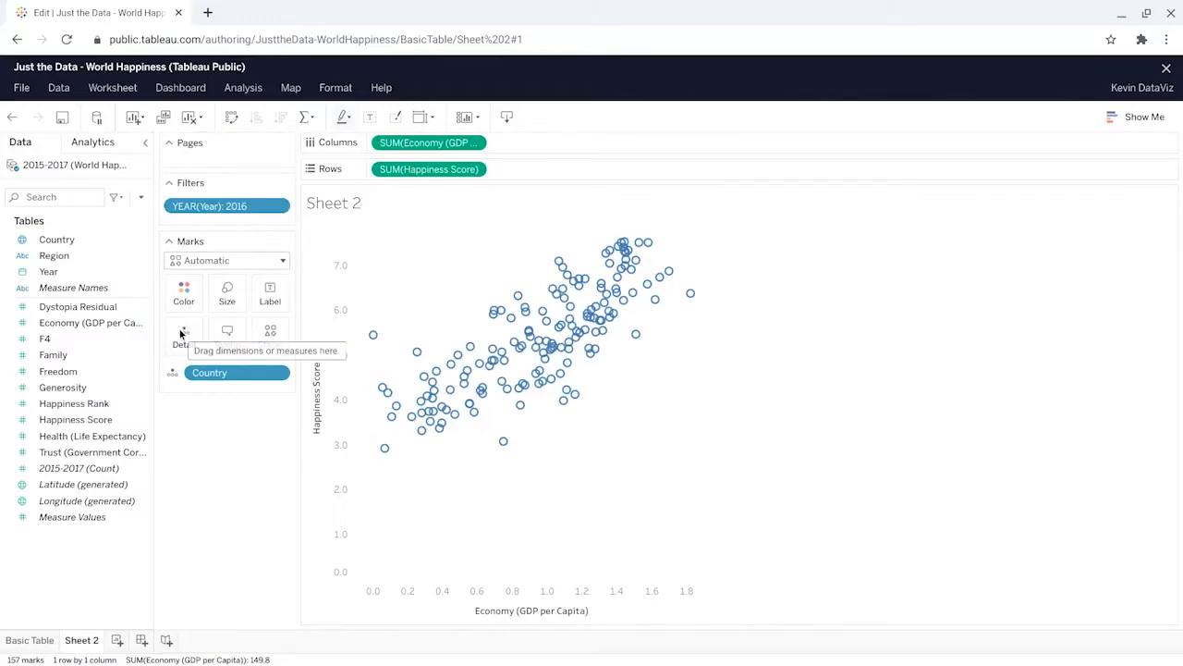
{"action": "mouse_move", "coordinate": [482, 388]}
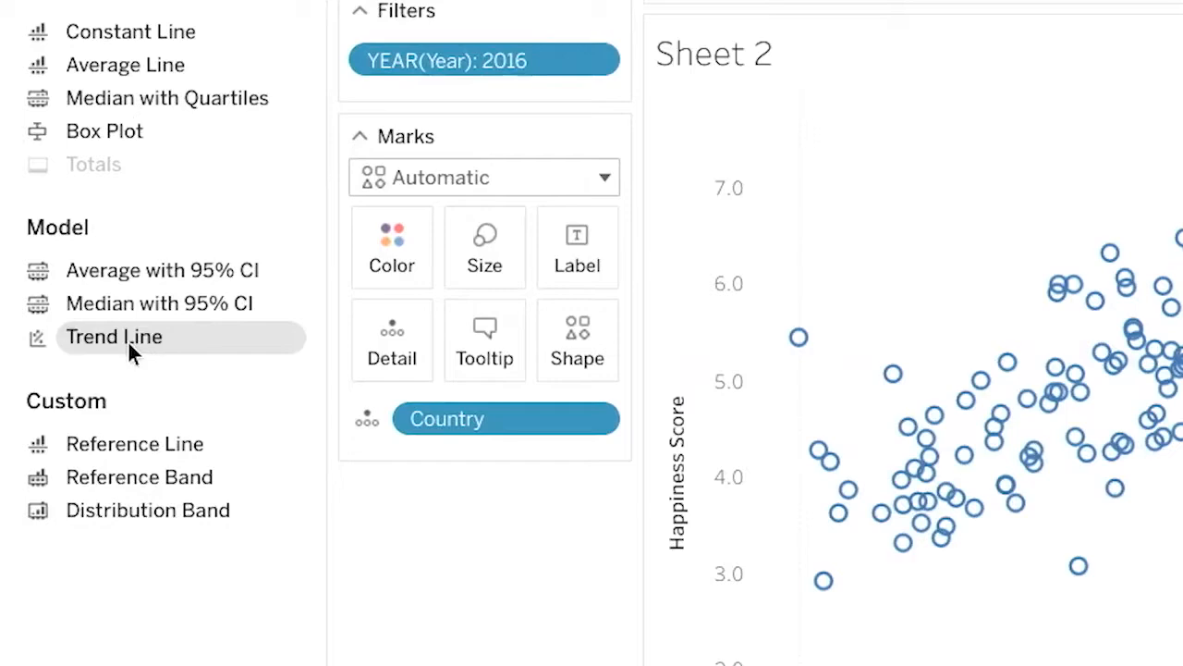
{"action": "left_click_drag", "start_coordinate": [127, 341], "coordinate": [967, 97]}
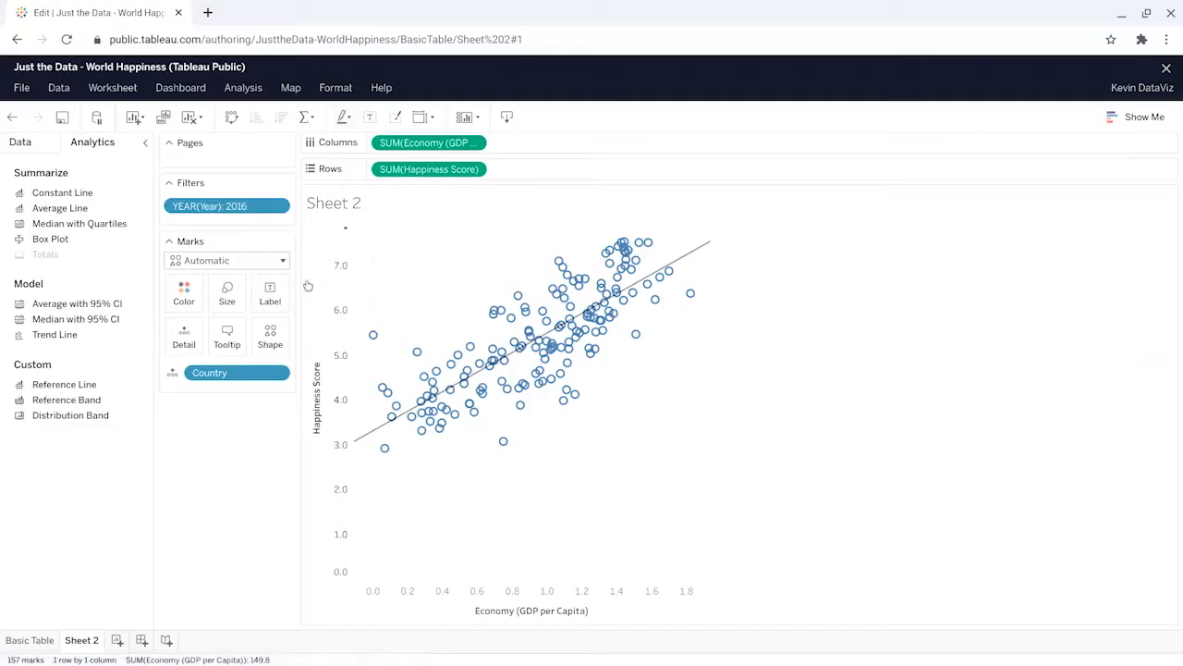
Step: Duplicate Sheet 2 and replace Economy (GDP per Capita) with Family as the column measure on the copy
{"action": "right_click", "coordinate": [81, 638]}
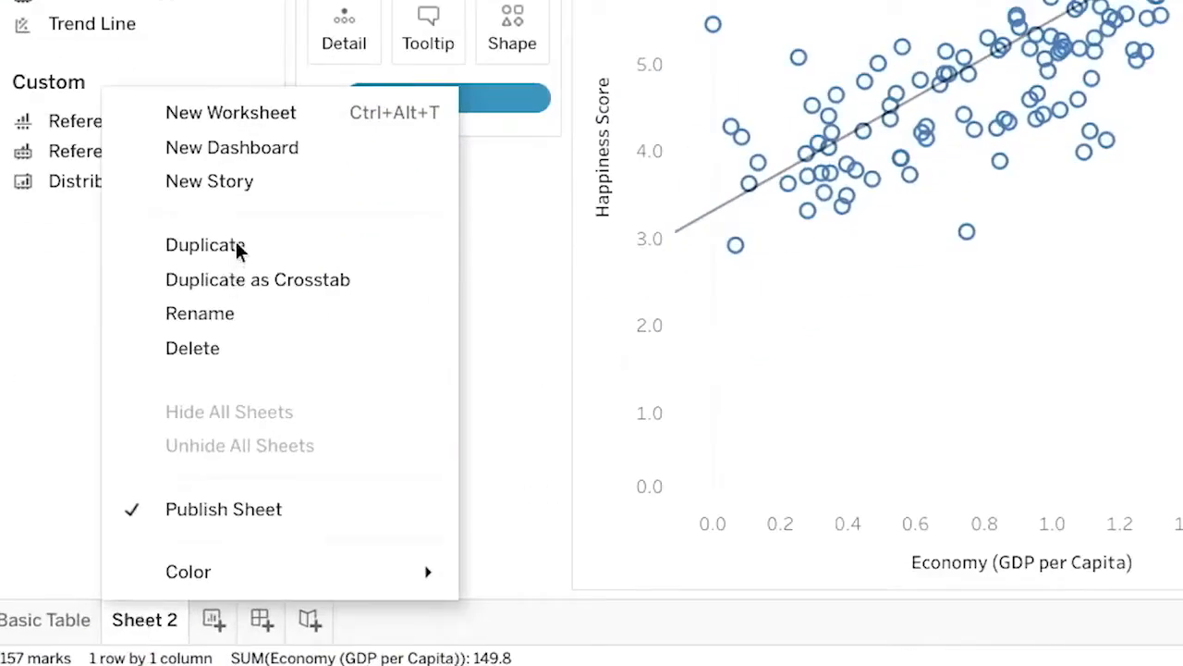
{"action": "left_click", "coordinate": [235, 244]}
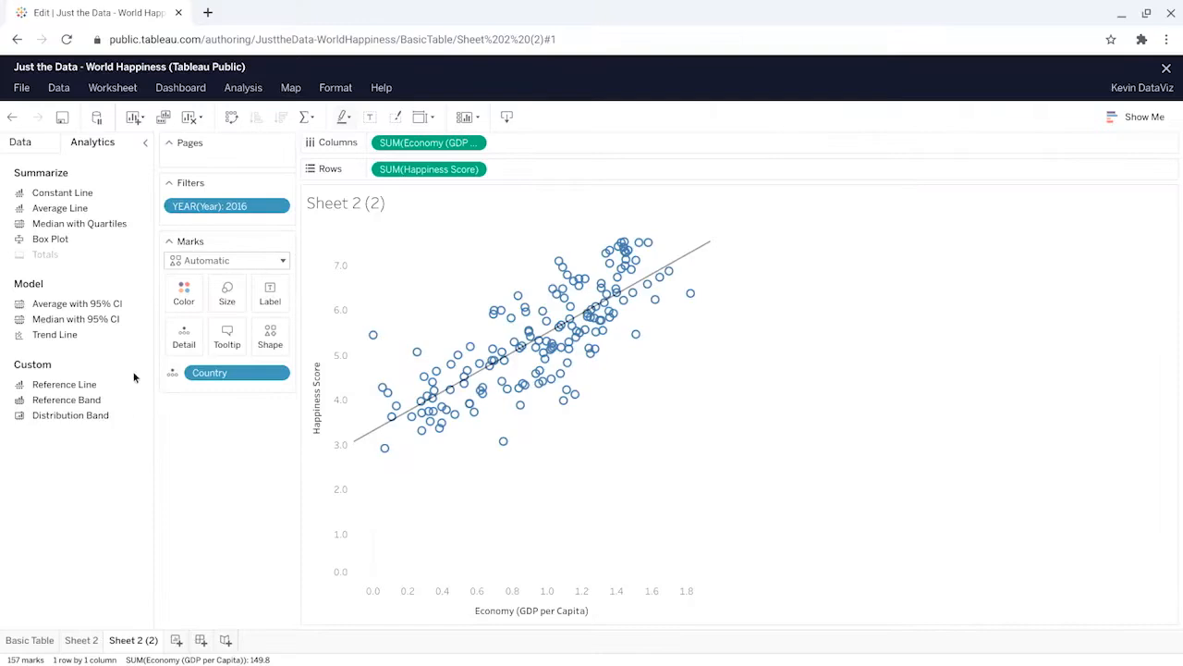
{"action": "left_click", "coordinate": [29, 137]}
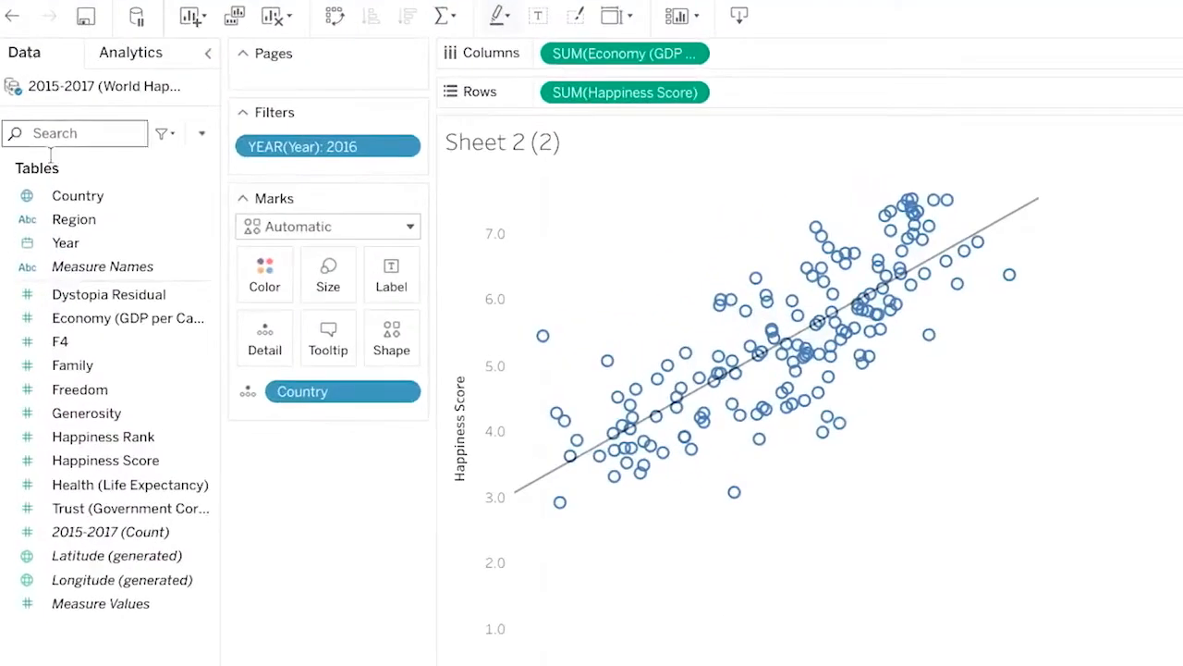
{"action": "left_click", "coordinate": [62, 351]}
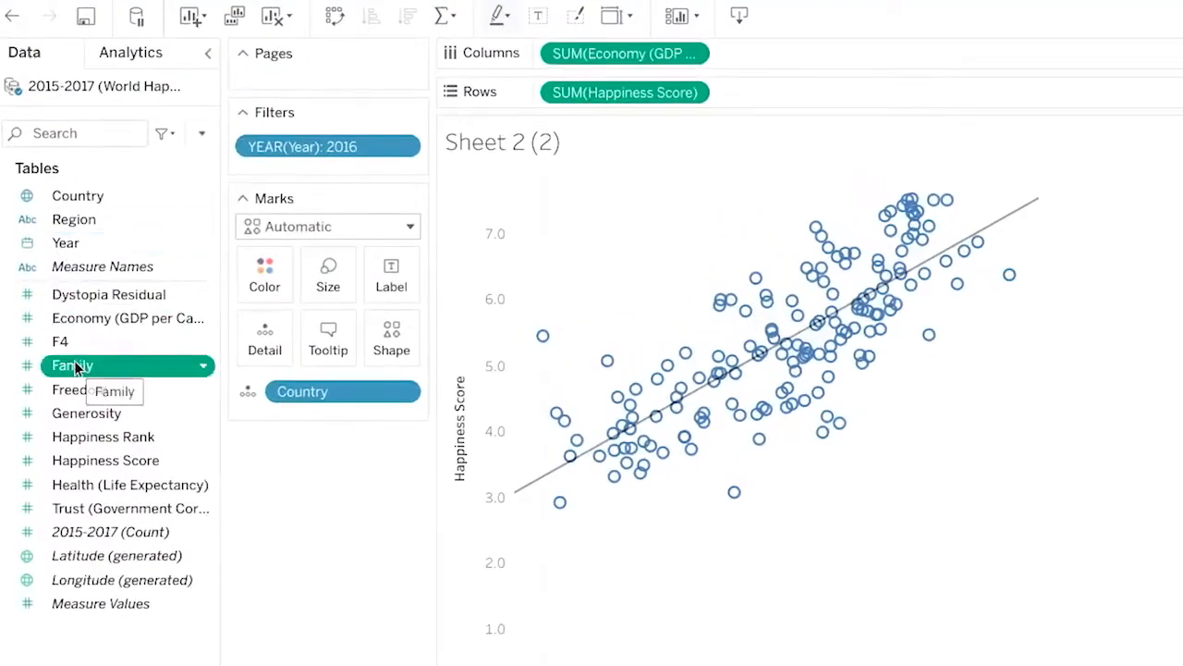
{"action": "left_click_drag", "start_coordinate": [76, 367], "coordinate": [626, 53]}
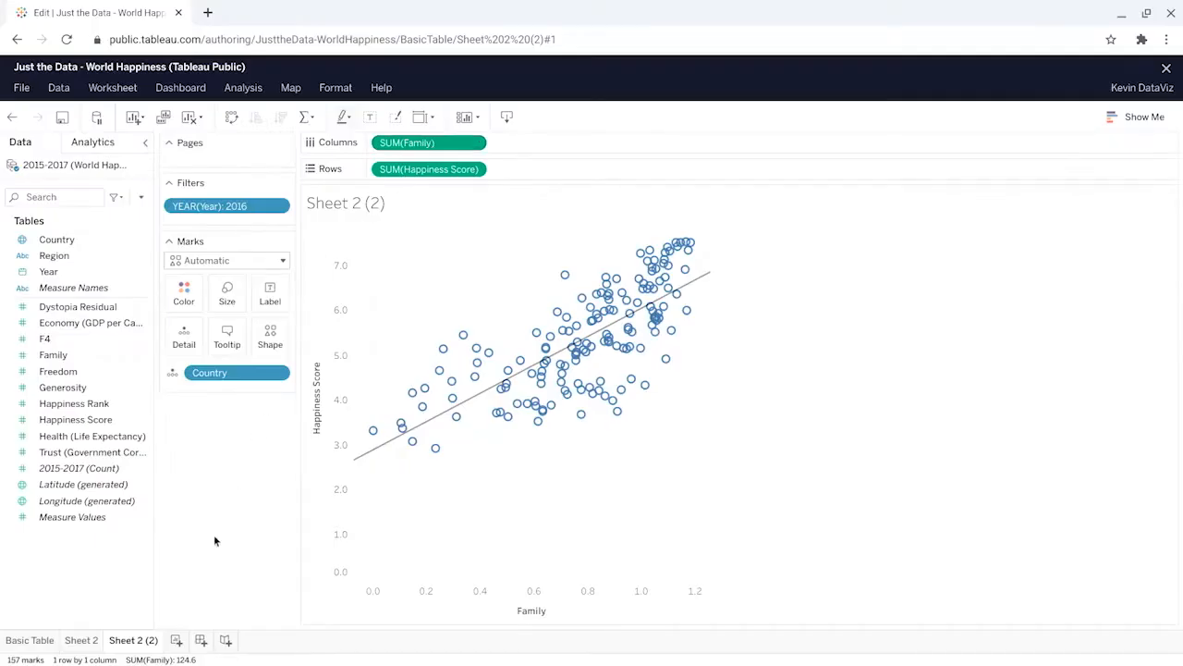
Step: Rename Sheet 2, which holds the GDP scatter plot, as Economy
{"action": "left_click", "coordinate": [85, 644]}
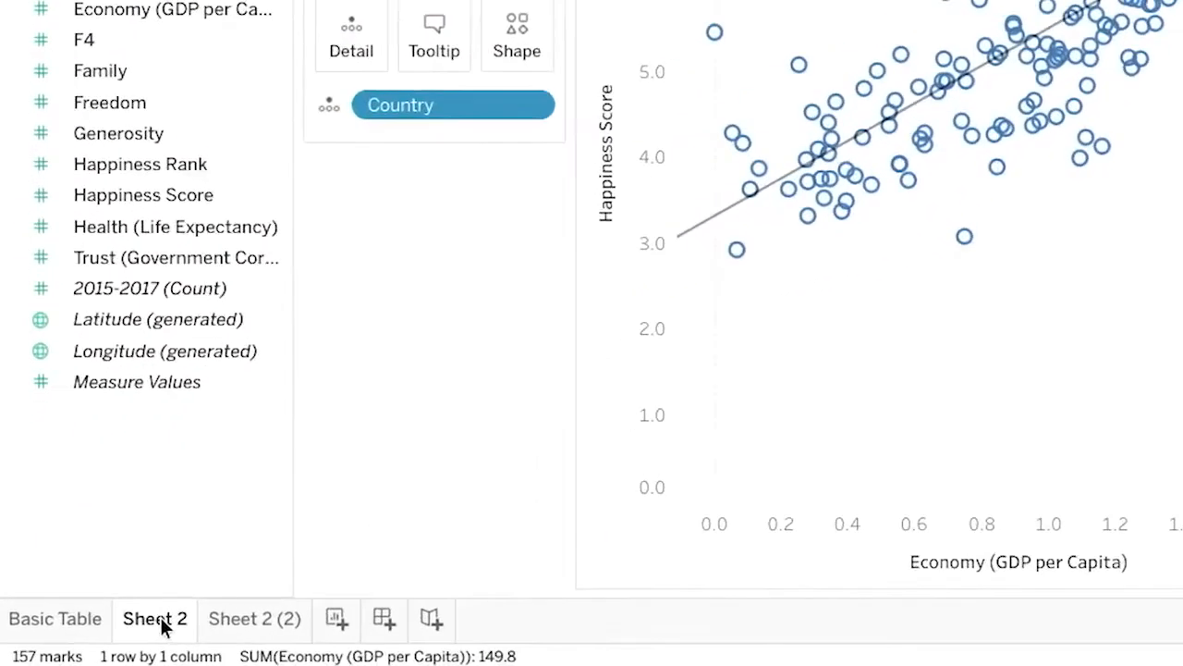
{"action": "right_click", "coordinate": [161, 627]}
{"action": "left_click", "coordinate": [258, 314]}
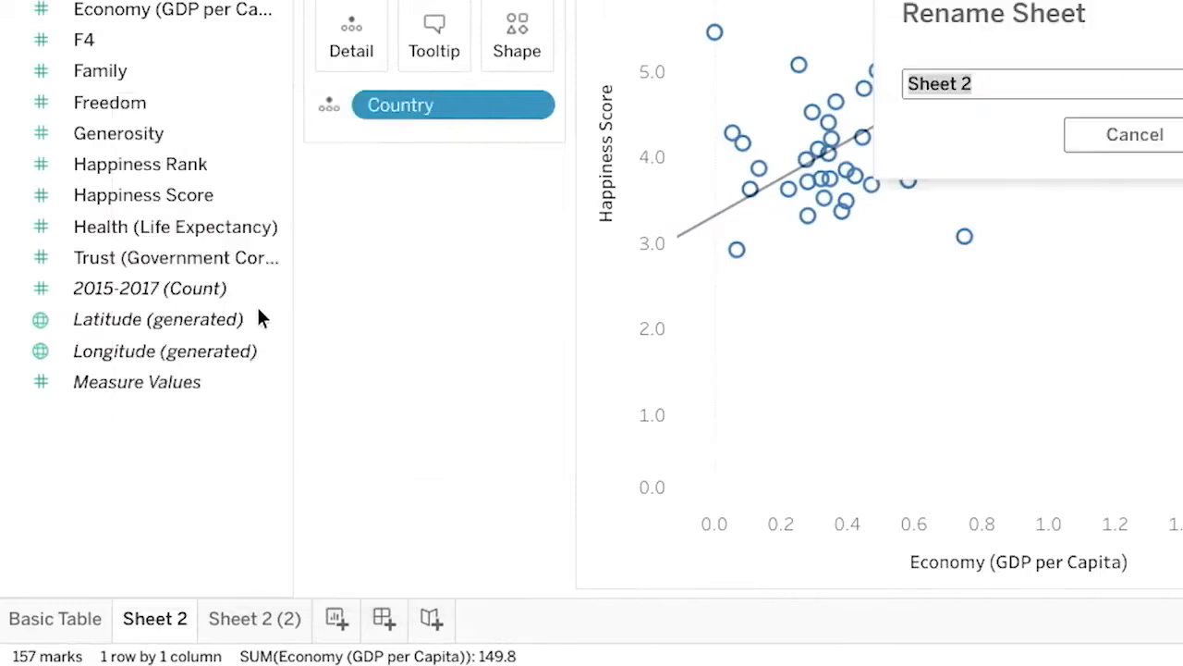
{"action": "type", "text": "Economy"}
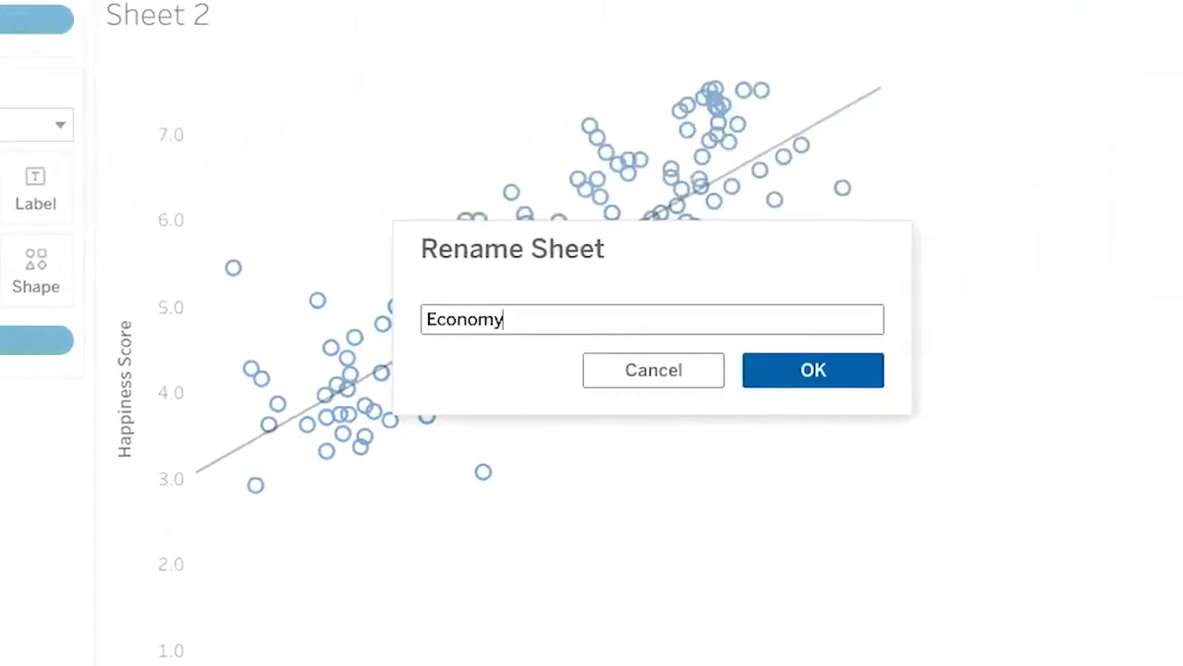
{"action": "left_click", "coordinate": [819, 369]}
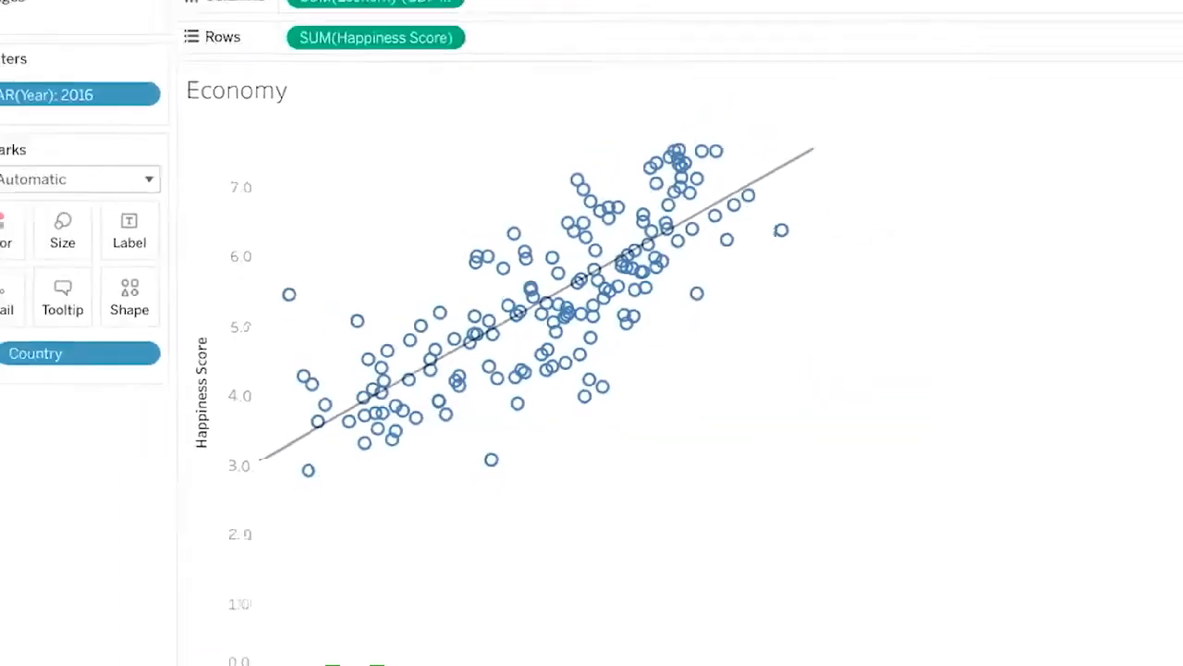
Step: Rename the duplicated sheet Sheet 2 (2) as Family
{"action": "left_click", "coordinate": [136, 640]}
{"action": "right_click", "coordinate": [132, 641]}
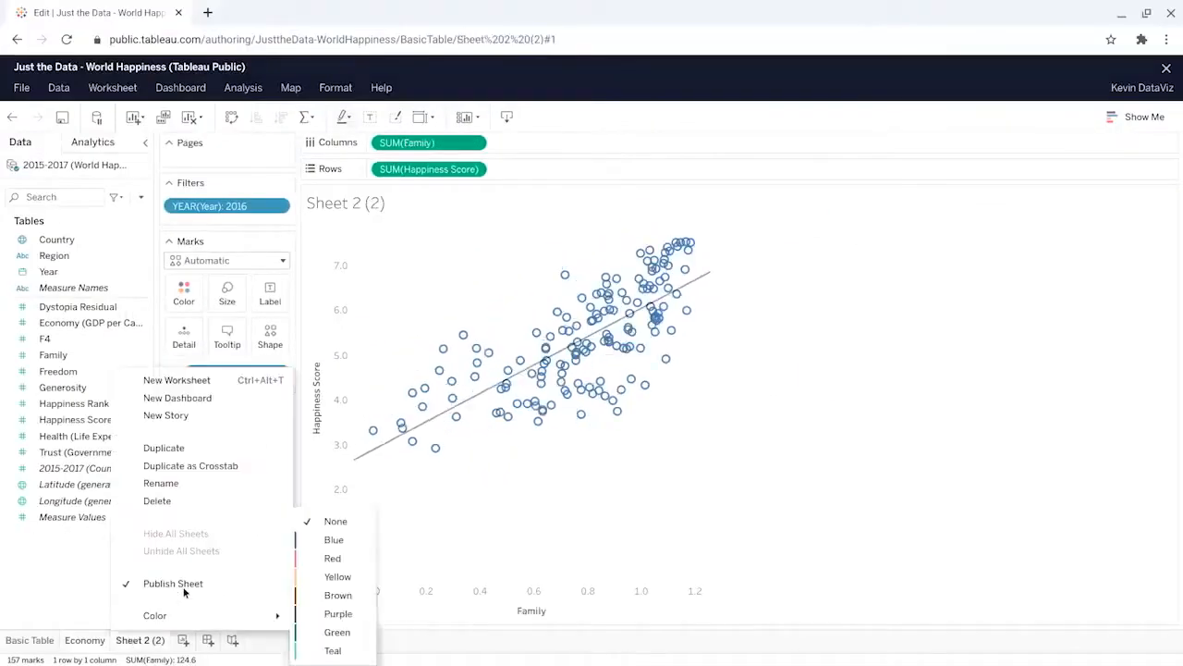
{"action": "left_click", "coordinate": [187, 481]}
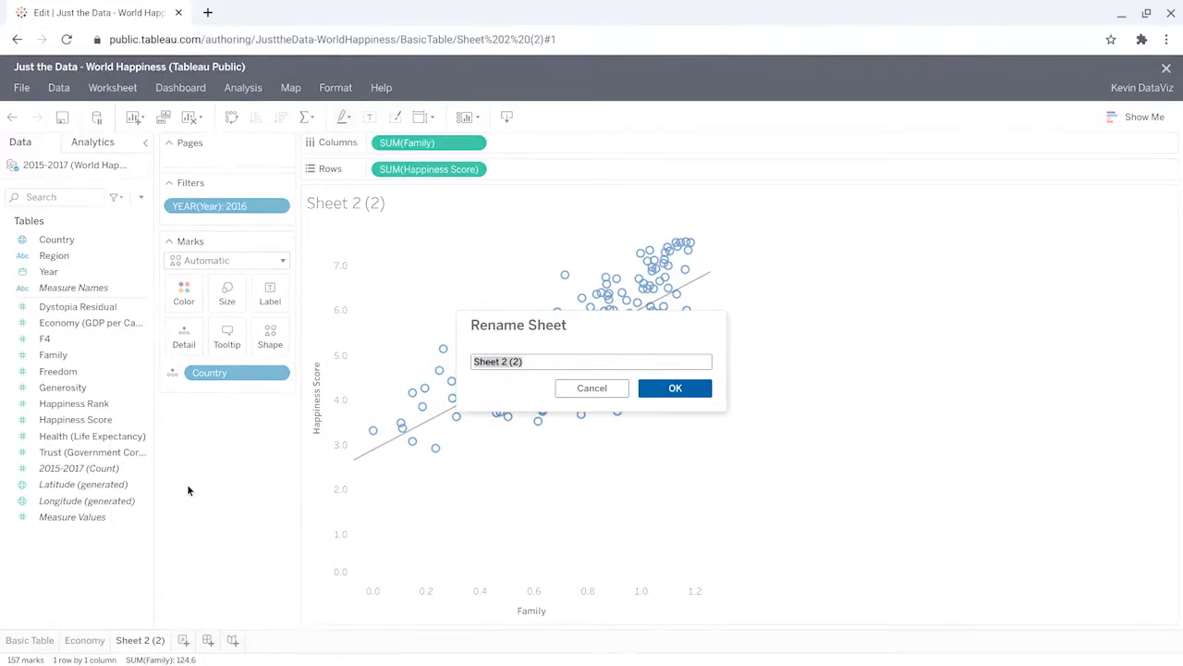
{"action": "type", "text": "Family"}
{"action": "left_click", "coordinate": [666, 388]}
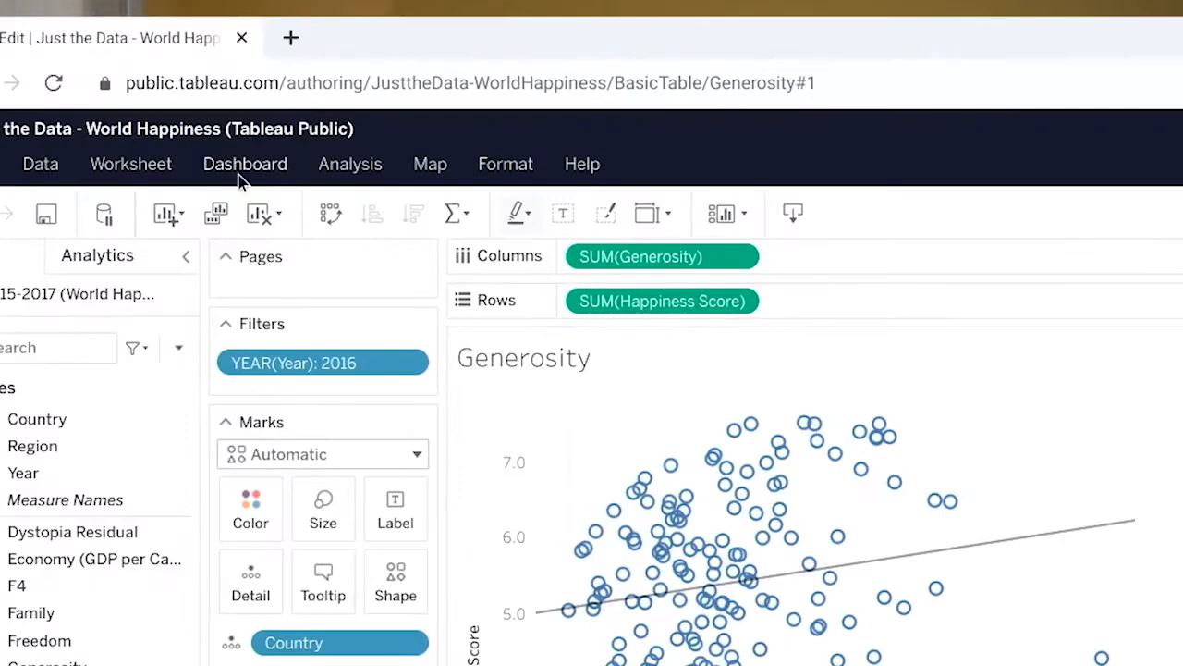
Step: Create a dashboard with a two-by-two grid: Generosity and Health above, Family and Economy below, and review the layout
{"action": "left_click", "coordinate": [176, 93]}
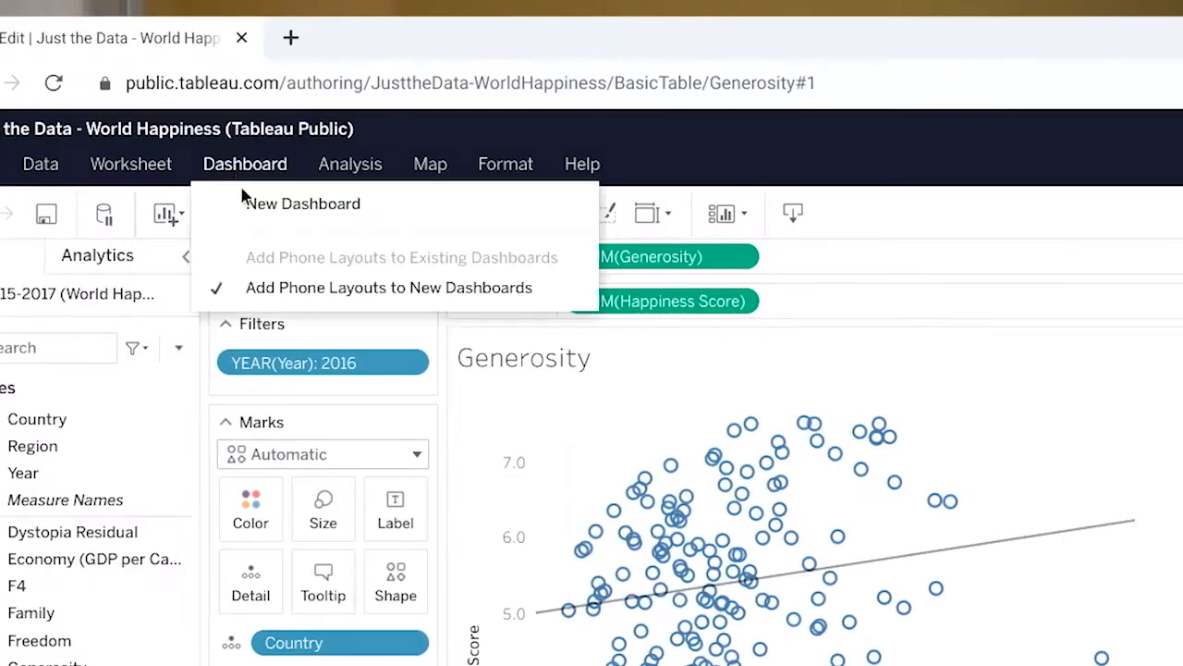
{"action": "left_click", "coordinate": [250, 203]}
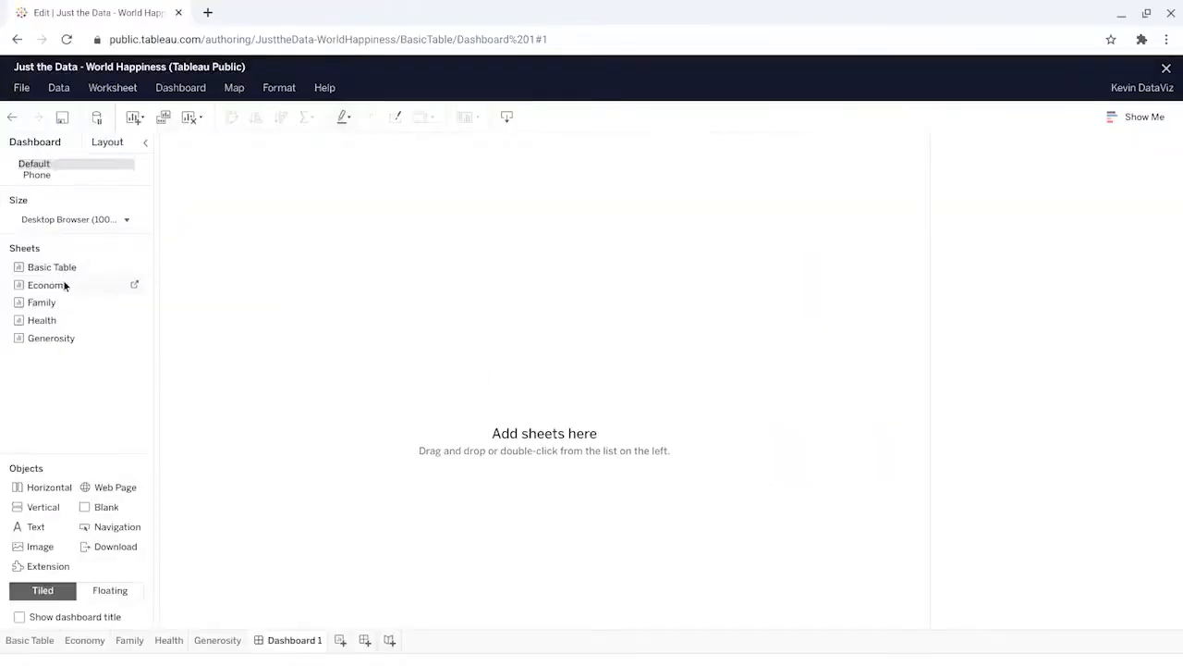
{"action": "left_click_drag", "start_coordinate": [64, 287], "coordinate": [268, 216]}
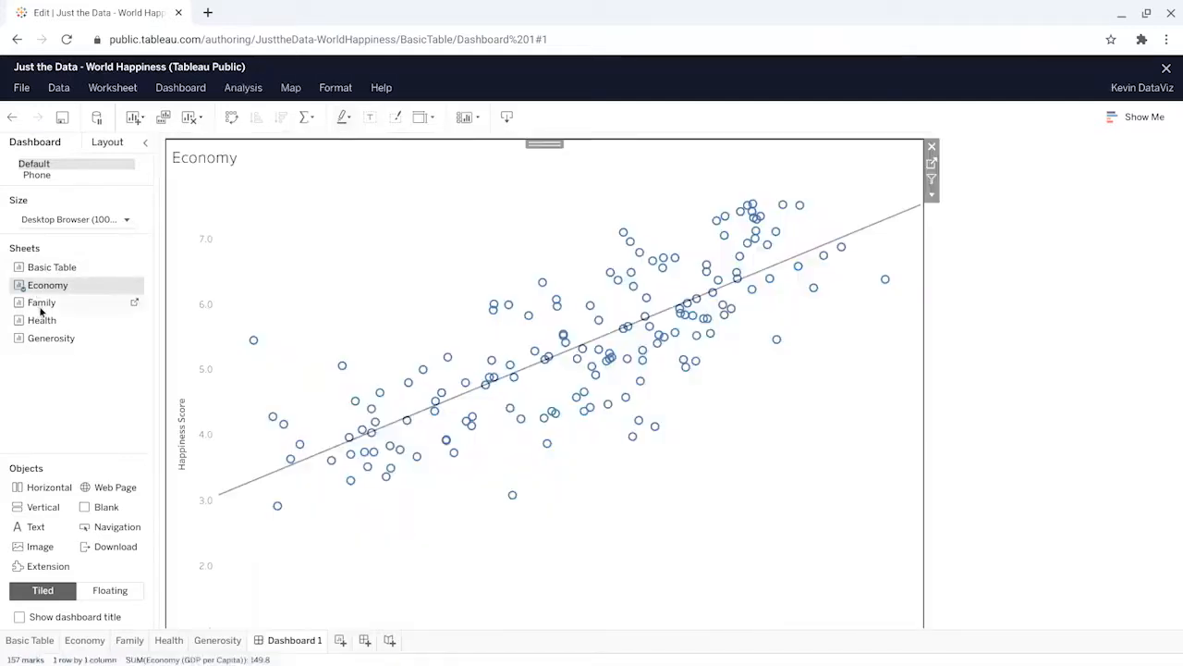
{"action": "left_click_drag", "start_coordinate": [45, 304], "coordinate": [251, 361]}
{"action": "left_click_drag", "start_coordinate": [271, 569], "coordinate": [274, 531]}
{"action": "mouse_move", "coordinate": [56, 324]}
{"action": "left_mouse_down"}
{"action": "mouse_move", "coordinate": [518, 193]}
{"action": "mouse_move", "coordinate": [649, 190]}
{"action": "left_mouse_up"}
{"action": "left_click_drag", "start_coordinate": [45, 338], "coordinate": [311, 266]}
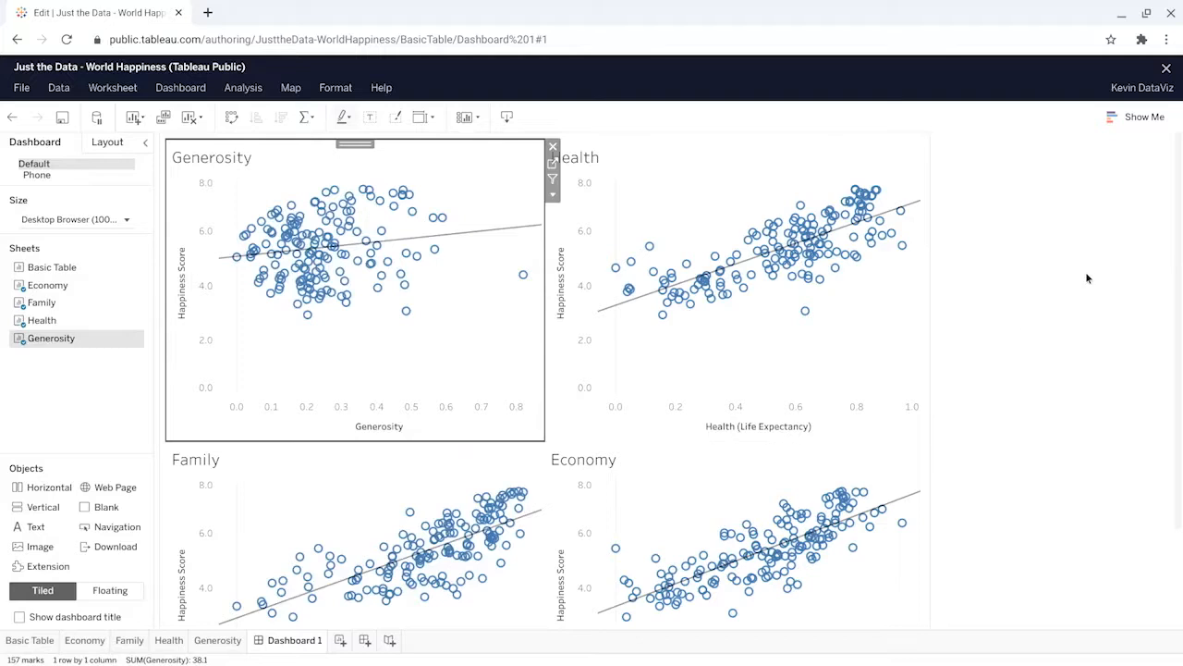
{"action": "scroll", "coordinate": [1048, 331], "scroll_direction": "down", "scroll_amount": 2}
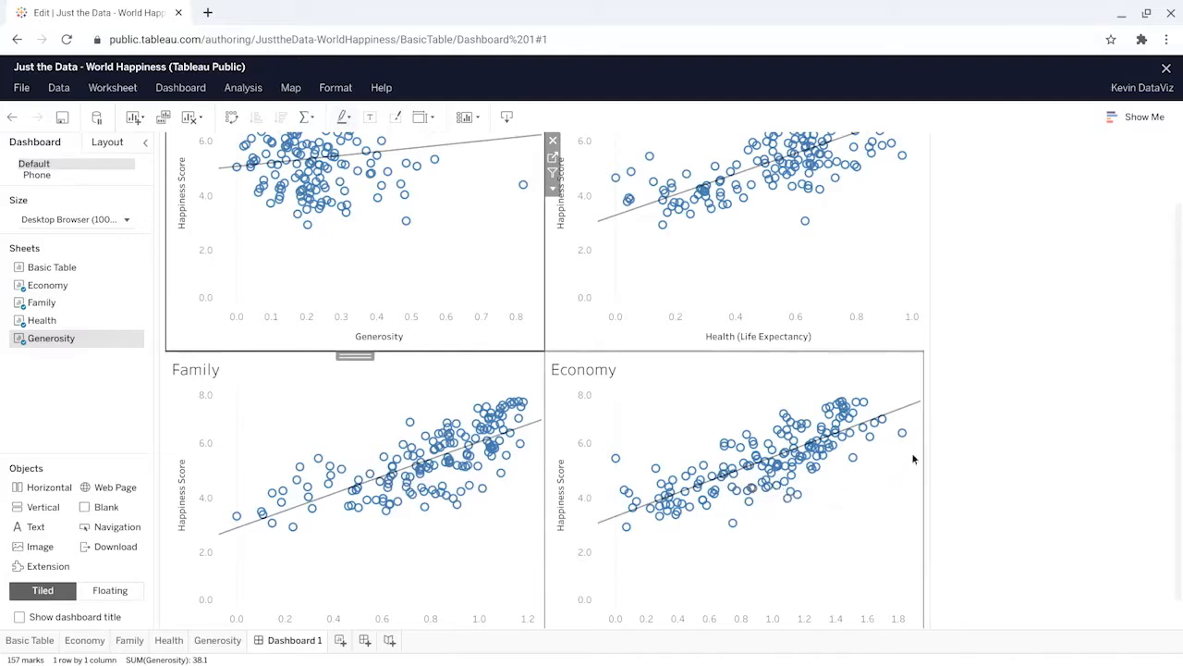
{"action": "scroll", "coordinate": [967, 386], "scroll_direction": "up", "scroll_amount": 1}
{"action": "scroll", "coordinate": [967, 387], "scroll_direction": "up", "scroll_amount": 3}
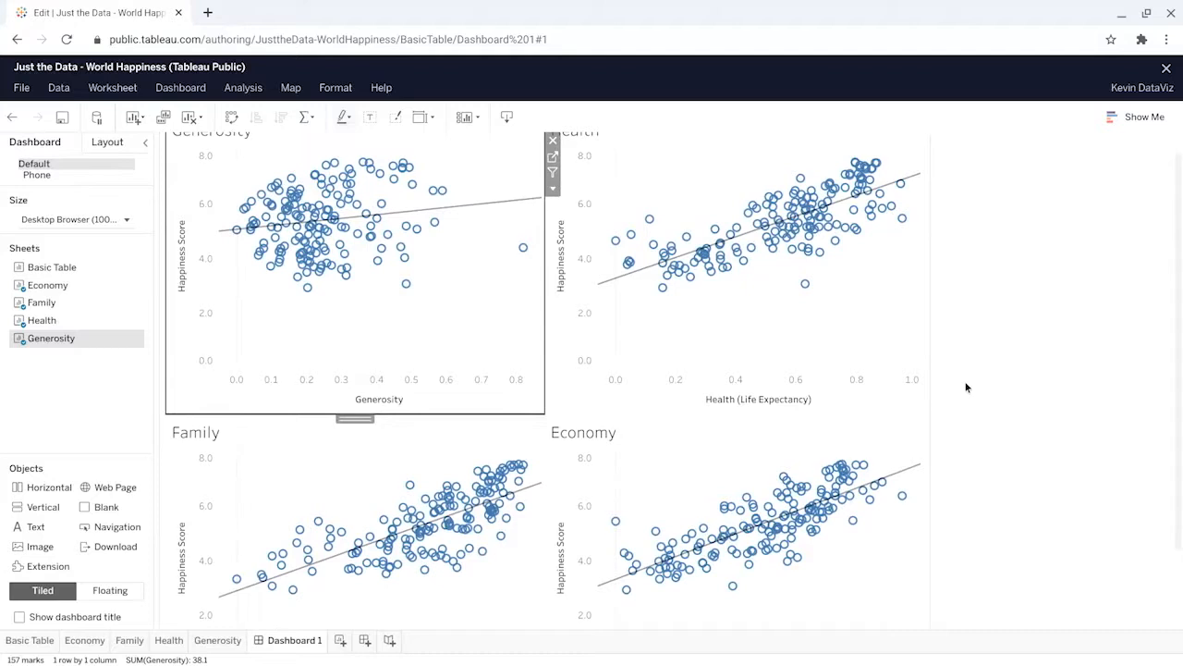
Step: Create a second dashboard with Basic Table and the Generosity scatter plot side by side, and look over the layout
{"action": "left_click", "coordinate": [183, 90]}
{"action": "left_click", "coordinate": [215, 110]}
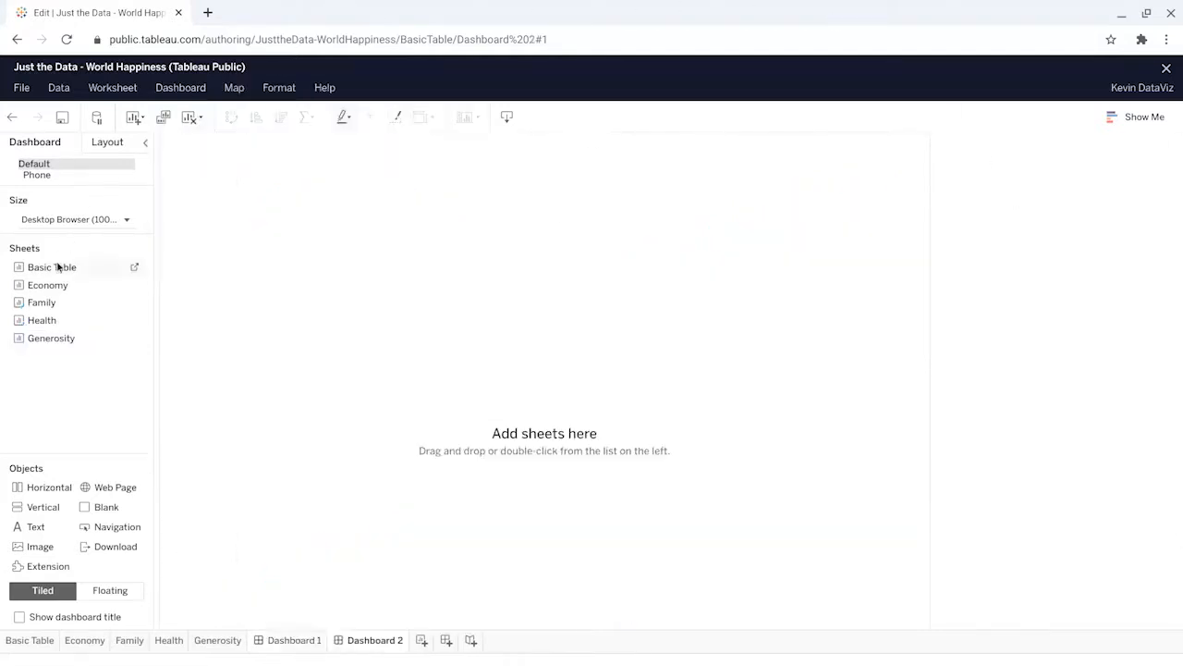
{"action": "left_click_drag", "start_coordinate": [109, 266], "coordinate": [303, 254]}
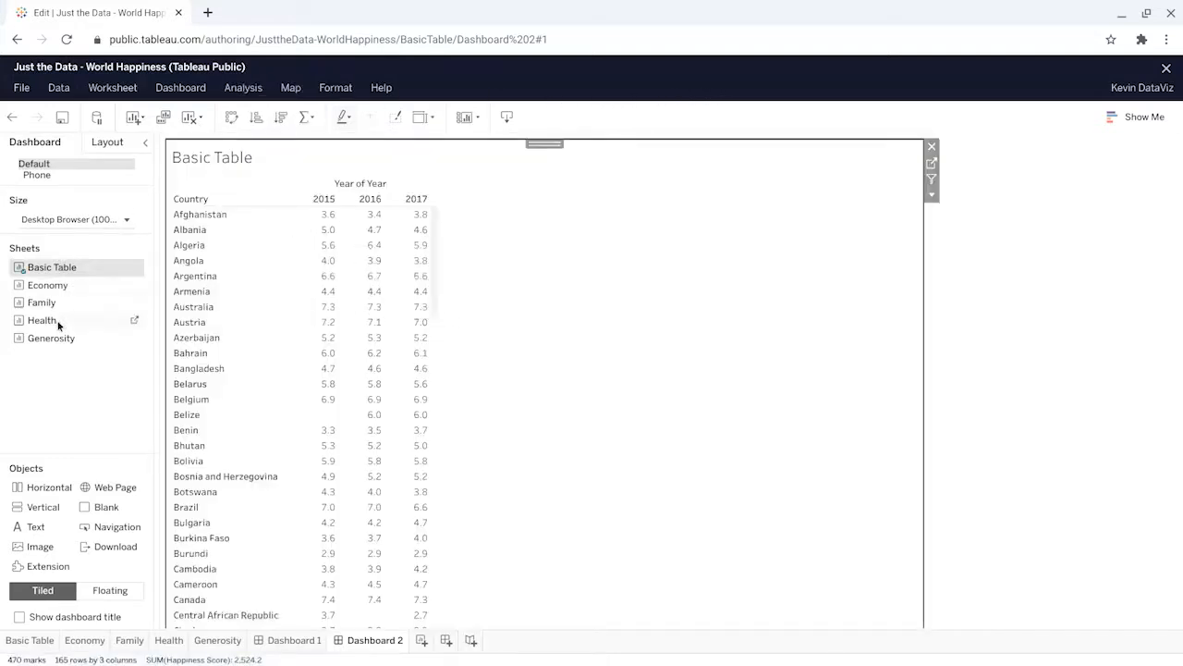
{"action": "left_click_drag", "start_coordinate": [58, 338], "coordinate": [509, 289]}
{"action": "left_click_drag", "start_coordinate": [579, 312], "coordinate": [630, 510]}
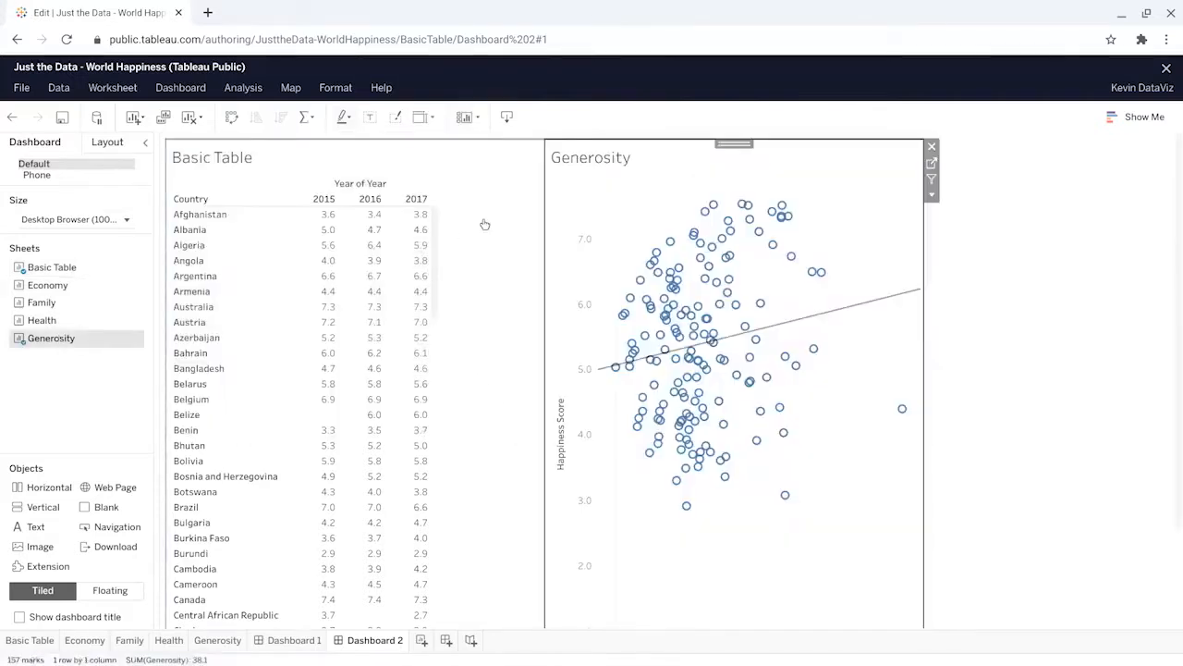
{"action": "scroll", "coordinate": [1016, 283], "scroll_direction": "down", "scroll_amount": 1}
{"action": "scroll", "coordinate": [1016, 283], "scroll_direction": "down", "scroll_amount": 2}
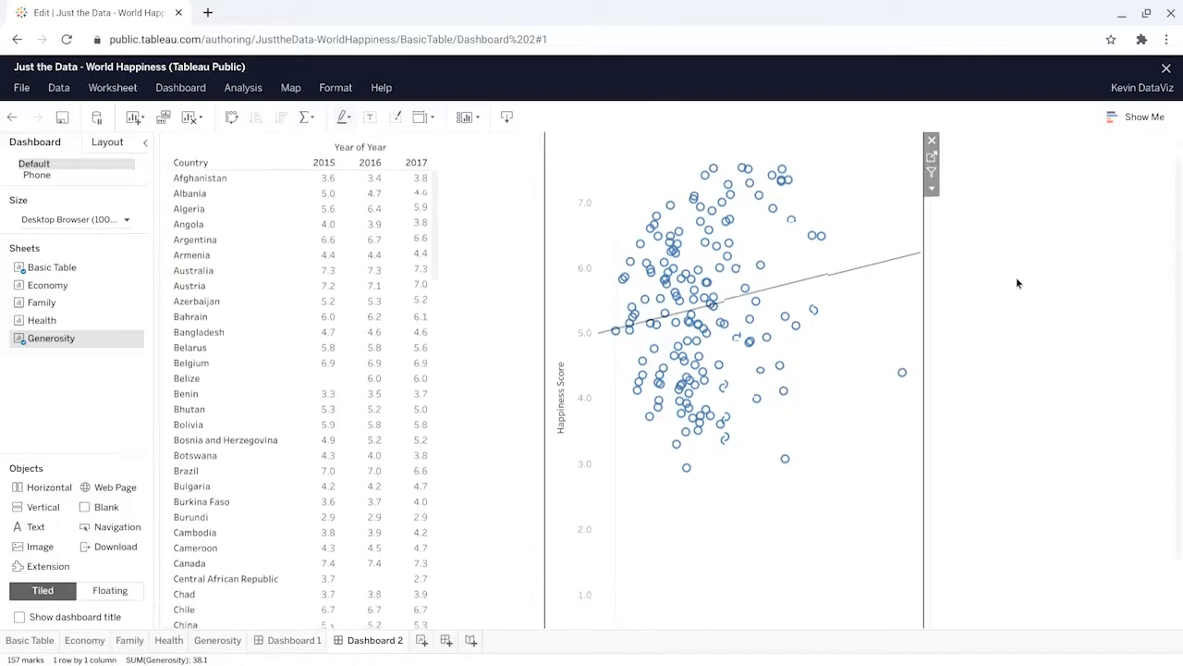
{"action": "scroll", "coordinate": [1016, 283], "scroll_direction": "up", "scroll_amount": 2}
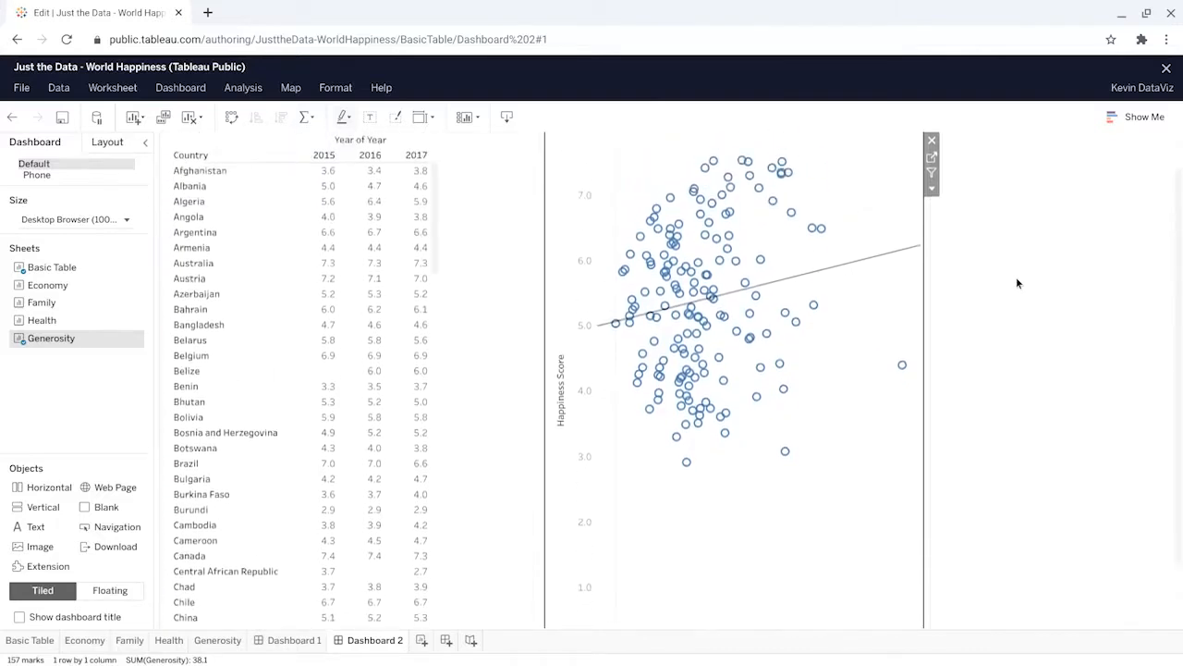